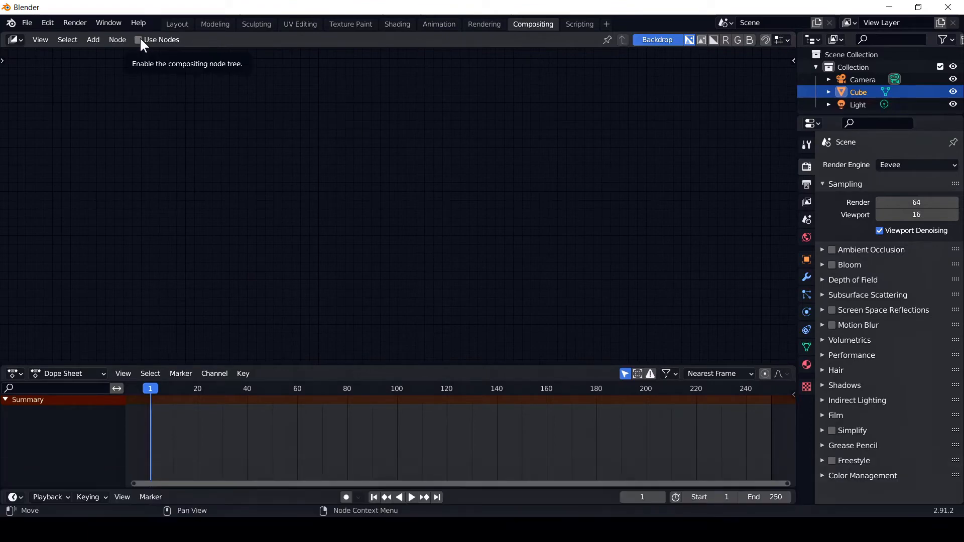
Step: Enable the compositing node tree and delete the Render Layers node
left_click(140, 40)
left_click(366, 153)
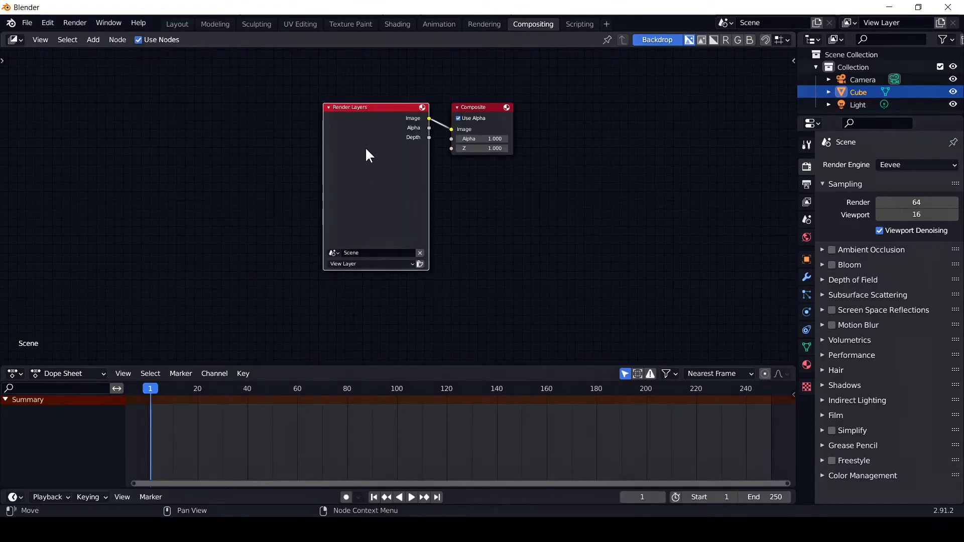
key("Delete")
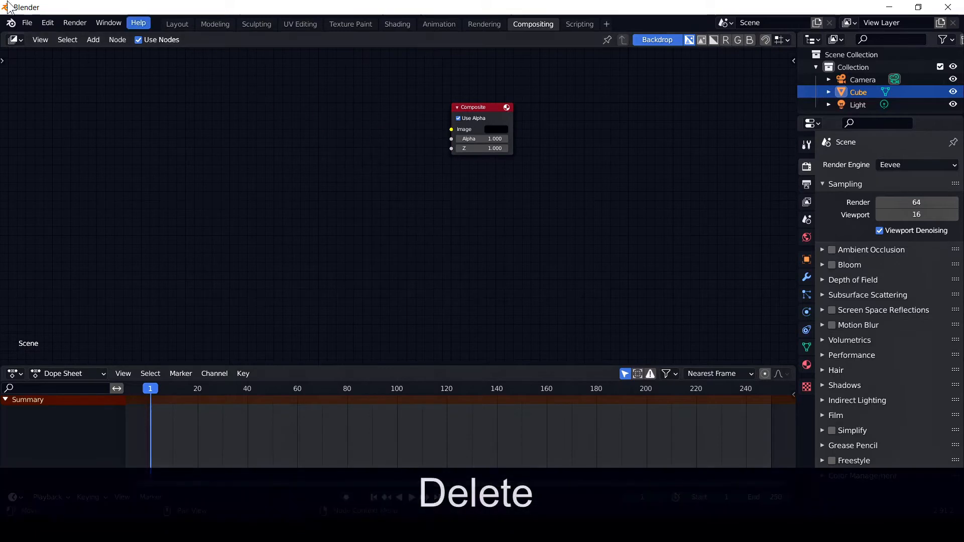
Step: Add an Image input node to the left of the Composite node and load dog.jpg from the Desktop into it
left_click(93, 40)
mouse_move(108, 79)
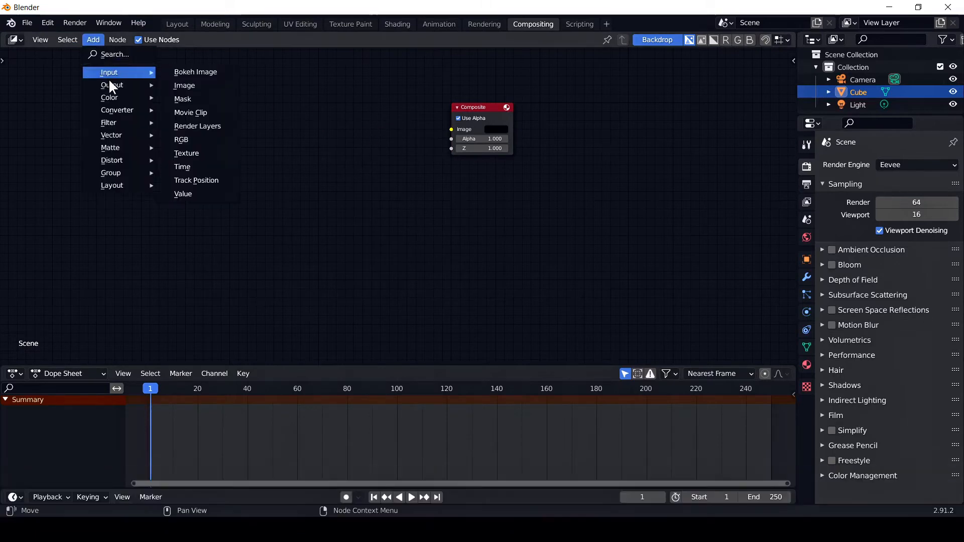
left_click(194, 84)
left_click(191, 92)
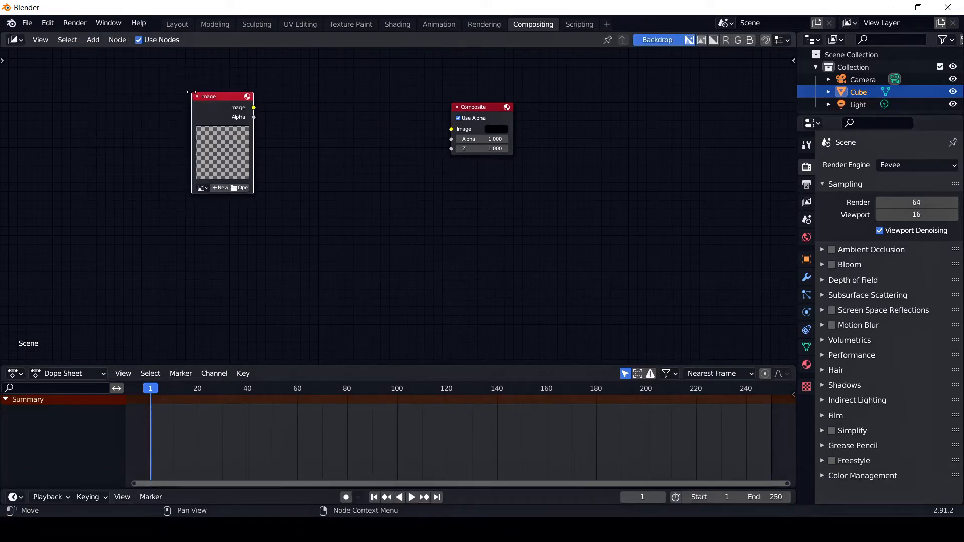
left_click(239, 187)
left_click(209, 226)
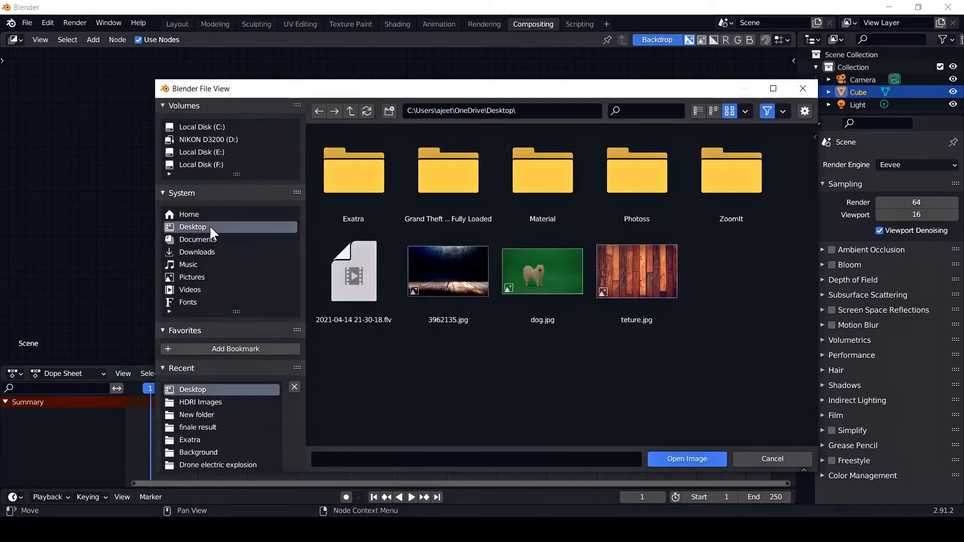
left_click(532, 296)
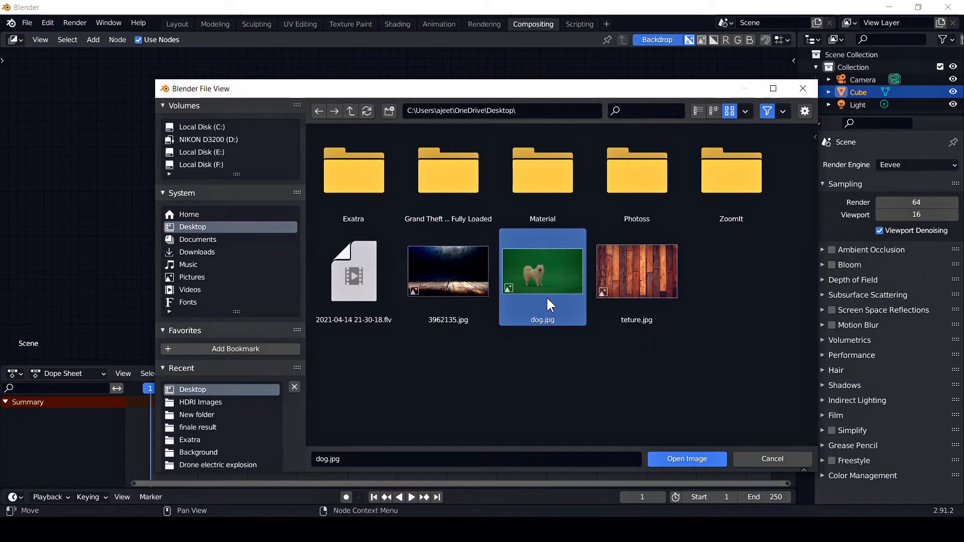
left_click(692, 459)
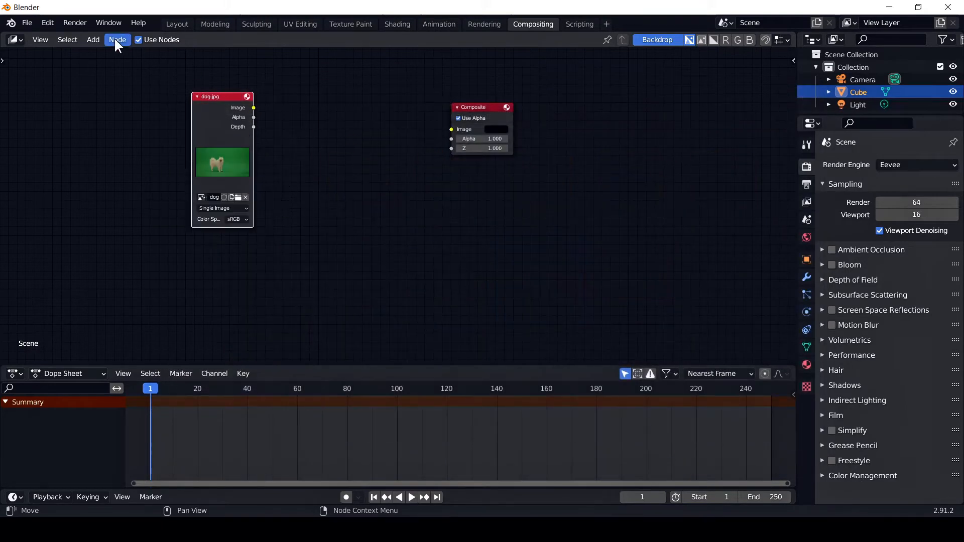
Step: Add a Viewer node below the Composite node and connect the dog.jpg node's Image output to its Image input
left_click(93, 39)
mouse_move(110, 85)
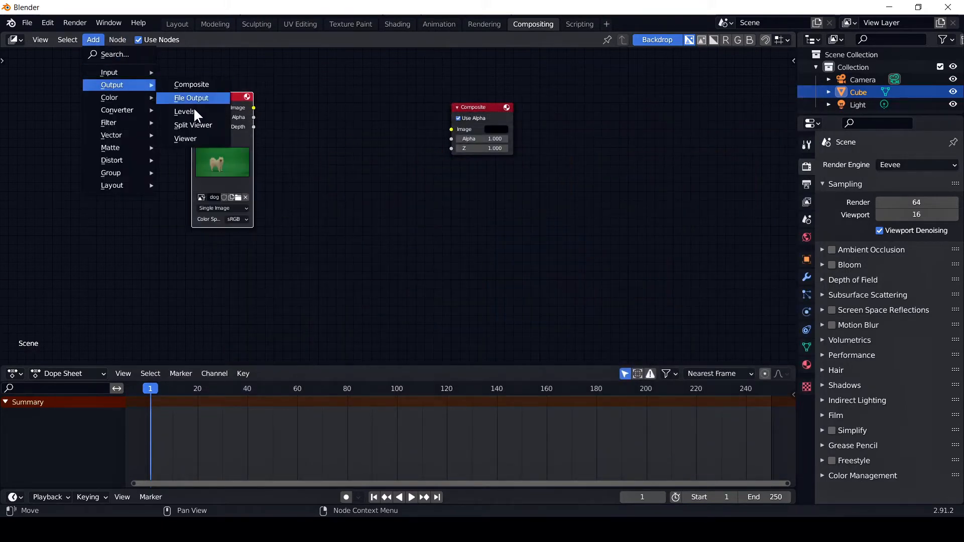
left_click(188, 138)
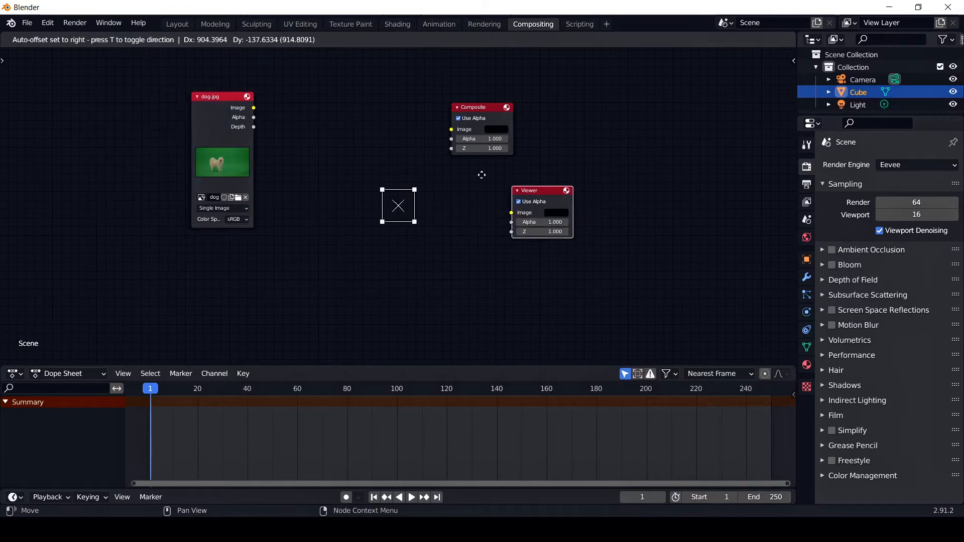
left_click(454, 174)
left_click_drag(254, 108, 457, 201)
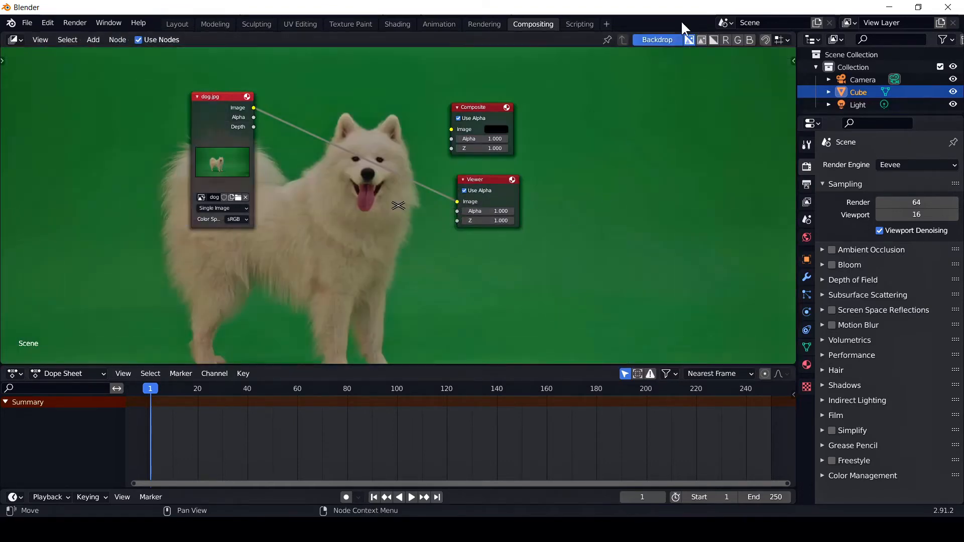
Step: Toggle the backdrop off and on, and zoom it out until the whole dog image fits the node editor
left_click(662, 40)
left_click(662, 39)
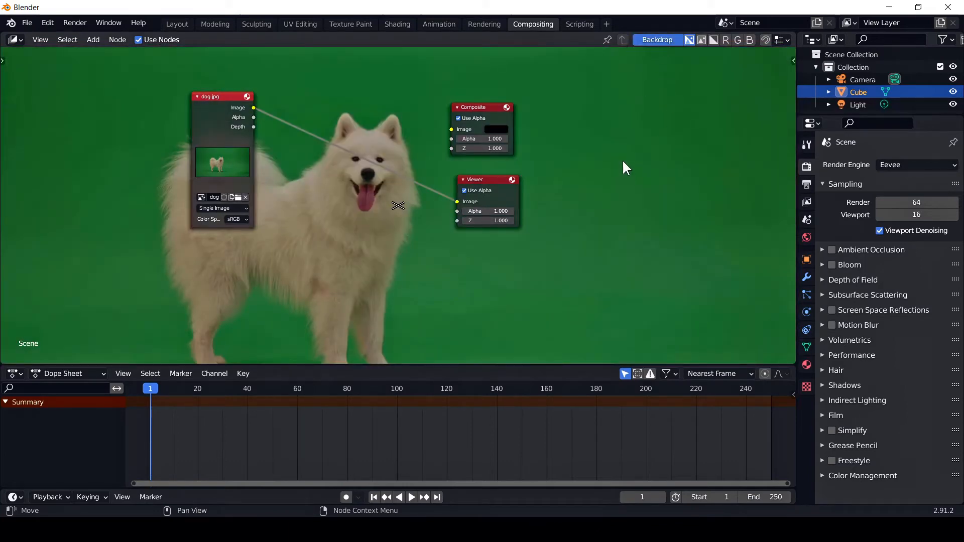
key("v")
key("v")
key("v")
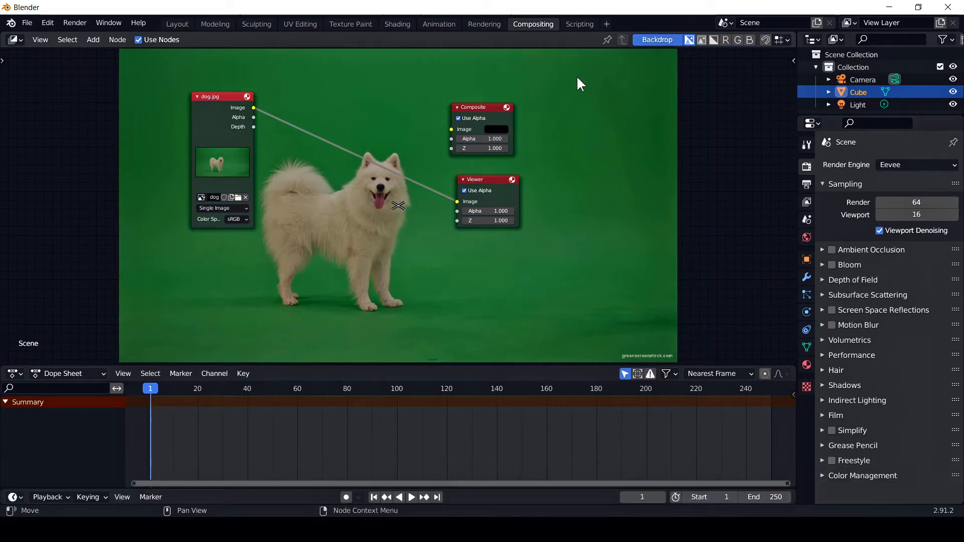
key("alt+v")
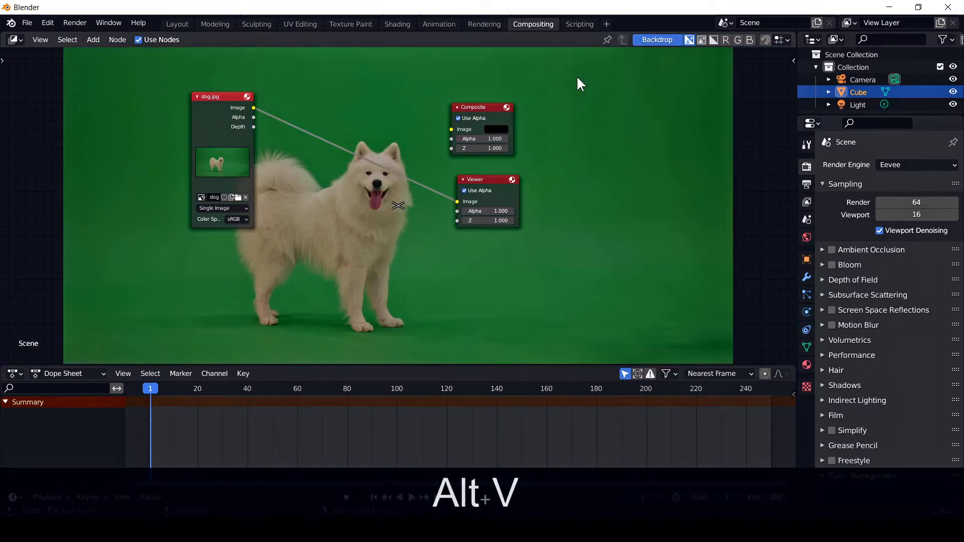
key("v")
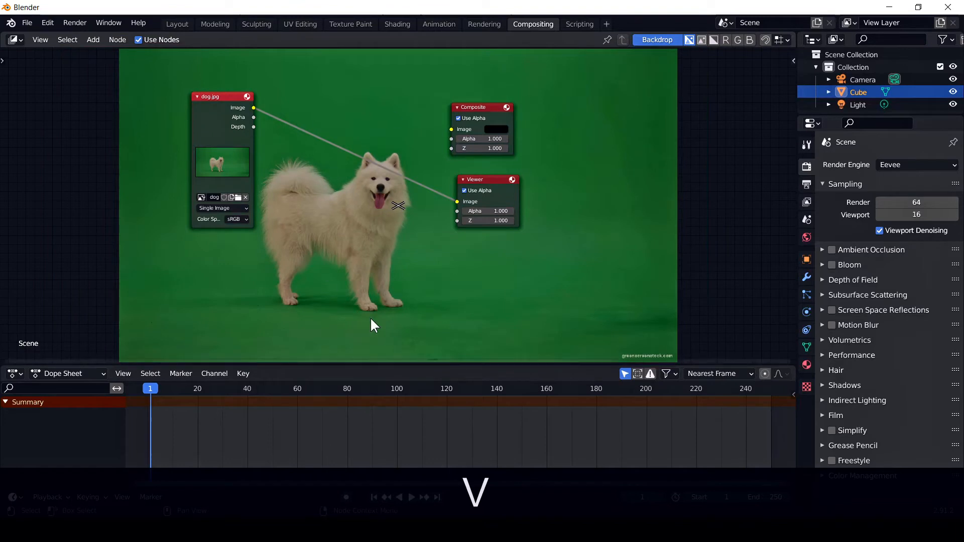
Step: Insert a Keying matte node on the link between the dog.jpg node and the Viewer node
left_click(93, 39)
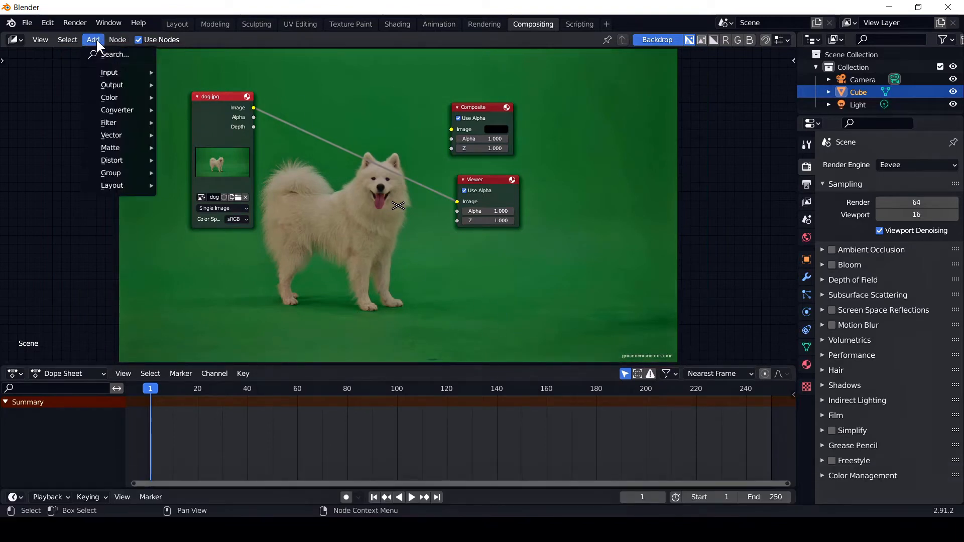
mouse_move(125, 148)
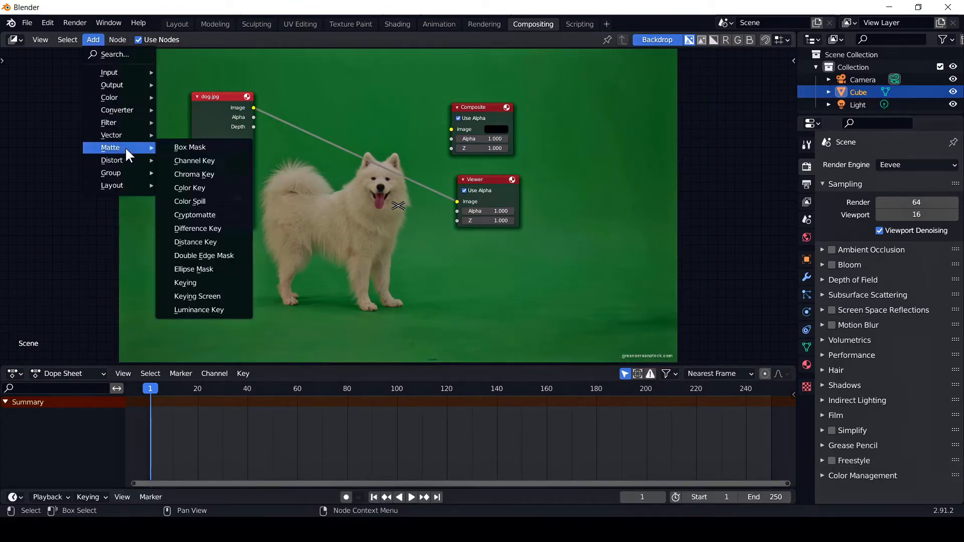
left_click(212, 287)
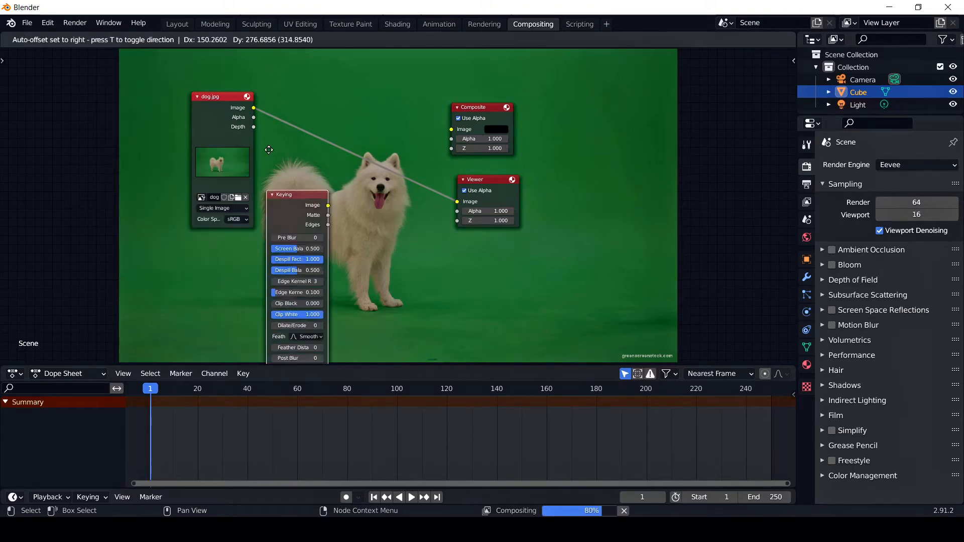
left_click(276, 100)
Step: Set the Keying node's Key Color by sampling the green background beside the dog's head
scroll(400, 296, "up", 1)
scroll(403, 305, "up", 2)
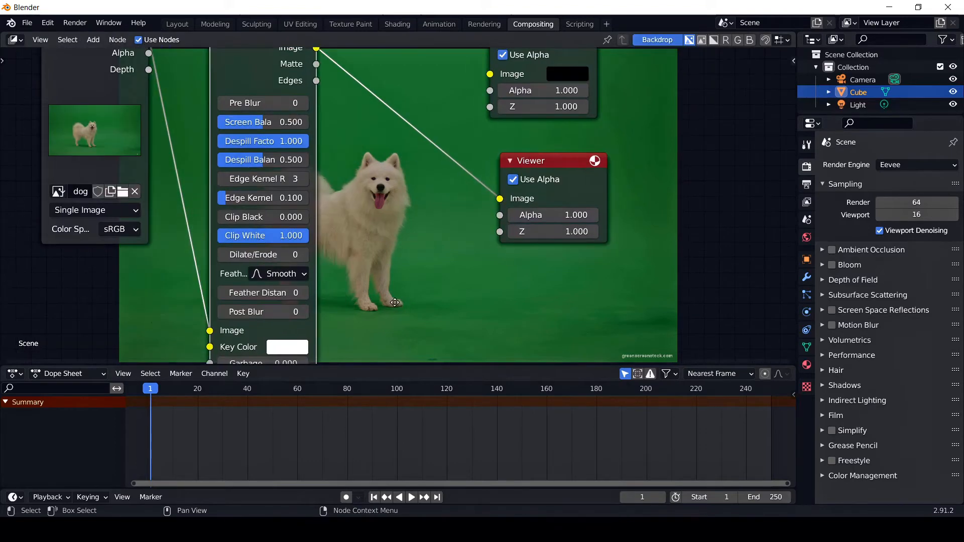
left_click(288, 239)
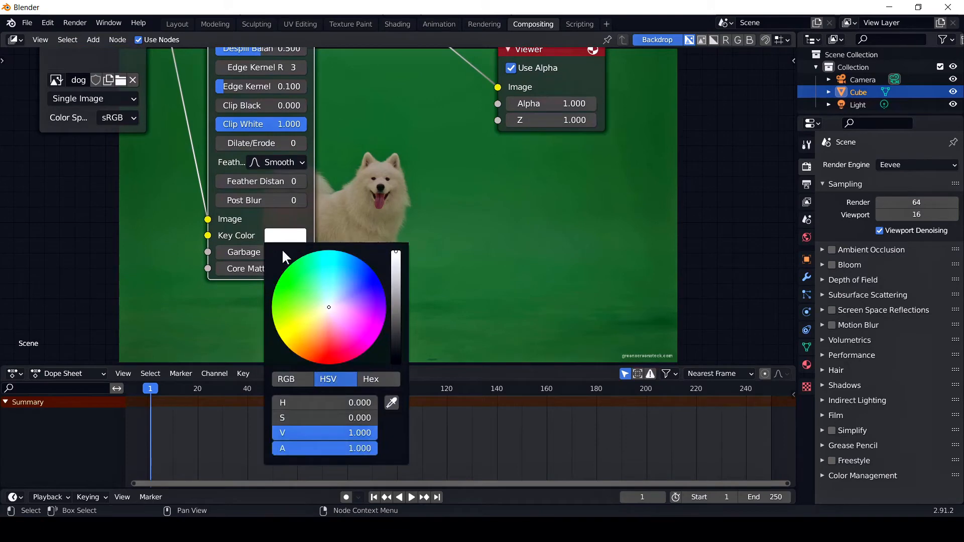
left_click(391, 403)
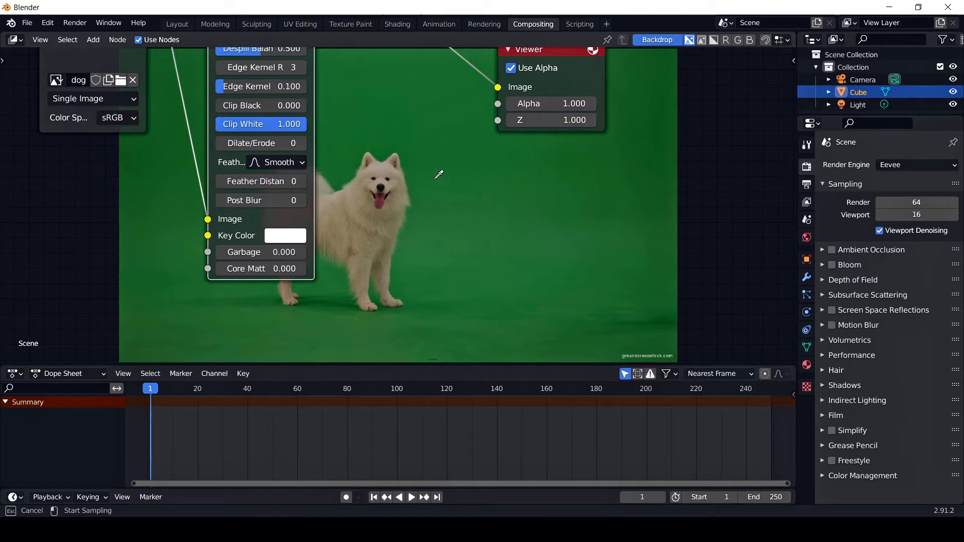
left_click(420, 171)
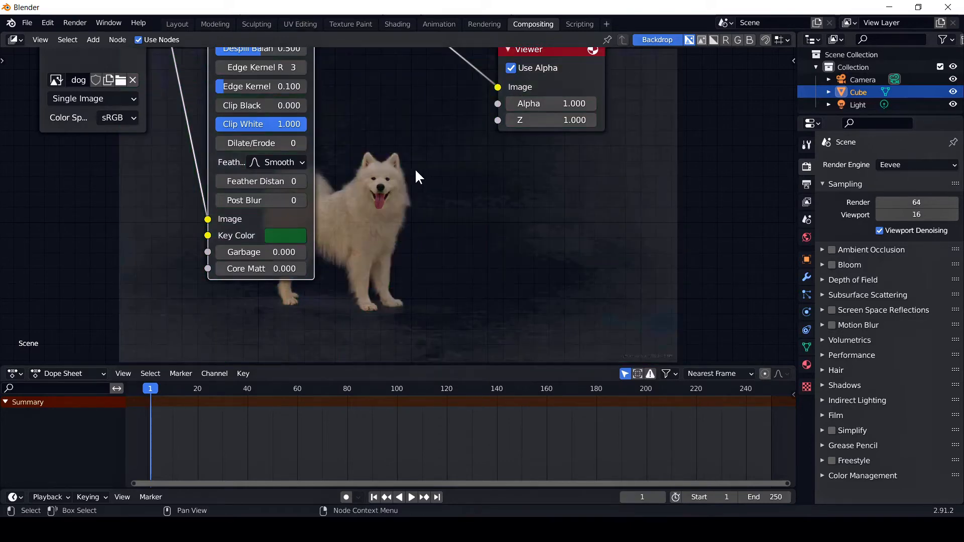
Step: Connect the Keying node's Matte output to the Viewer's Image input to preview the matte
scroll(357, 165, "up", 3)
scroll(396, 147, "down", 4)
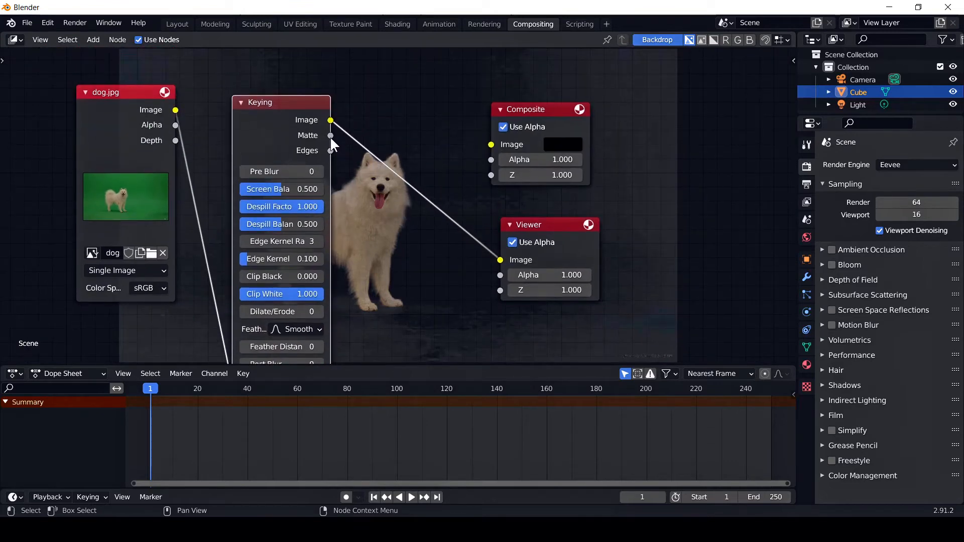
left_click_drag(330, 134, 500, 260)
middle_click_drag(473, 253, 410, 138)
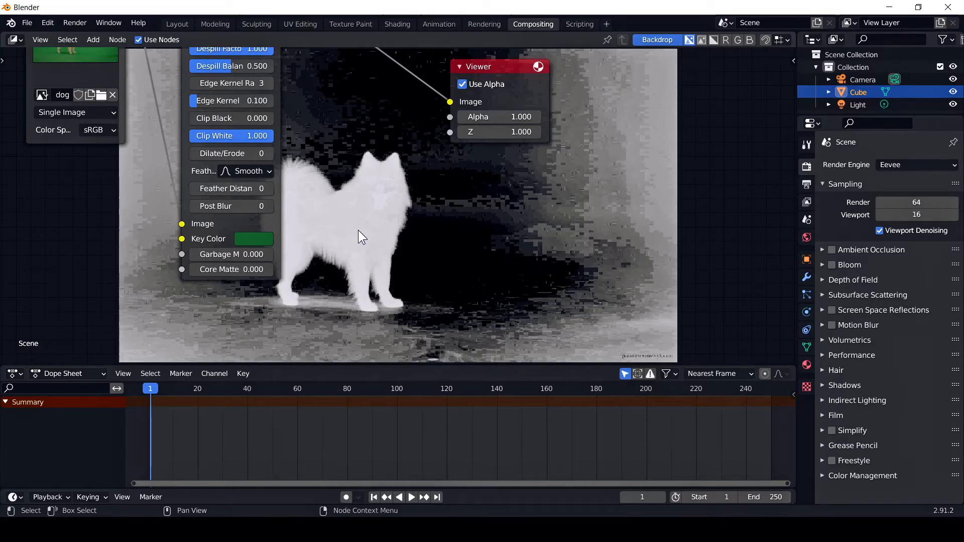
Step: Set the Keying node's Clip Black to 0.397 and Clip White to 0.735, checking the matte around the dog
scroll(368, 203, "up", 2)
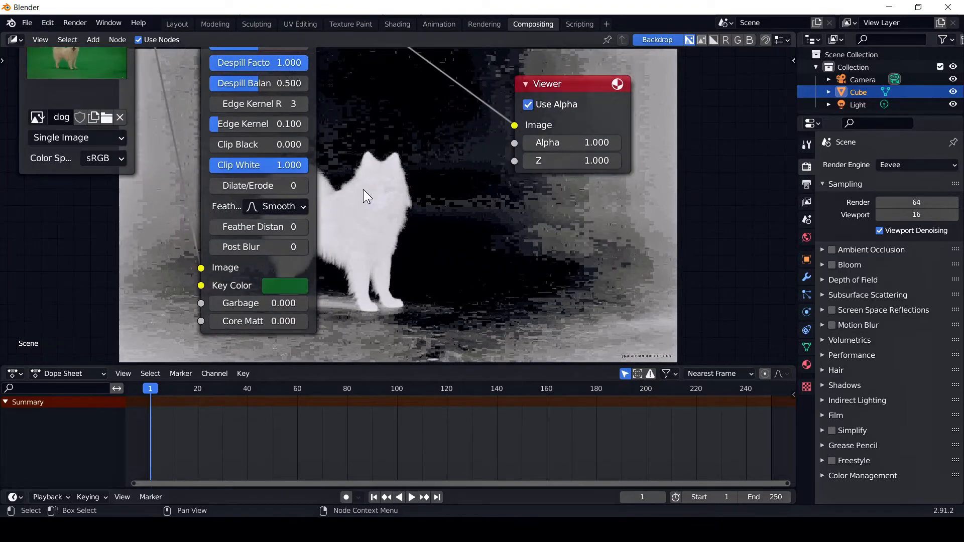
left_click_drag(227, 149, 247, 143)
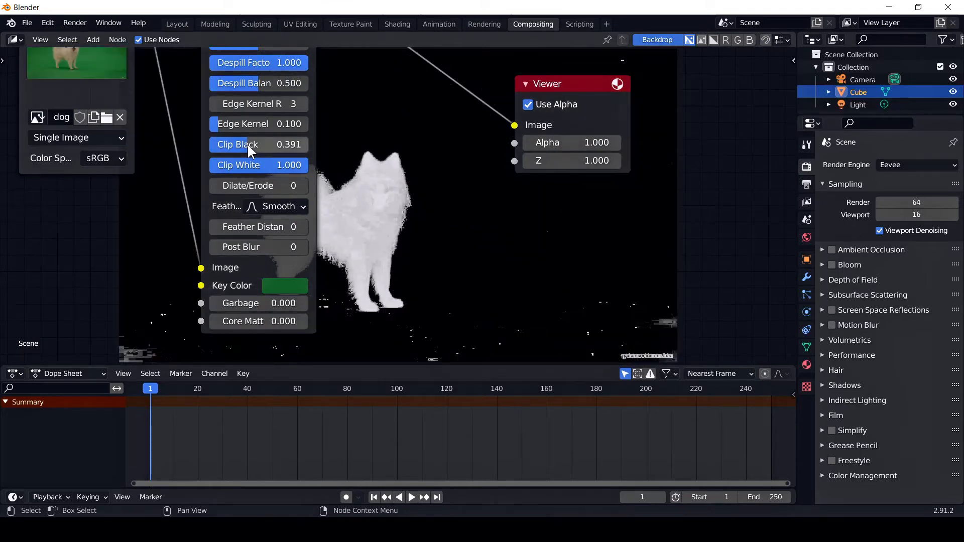
left_click_drag(247, 144, 248, 144)
left_click_drag(296, 165, 281, 165)
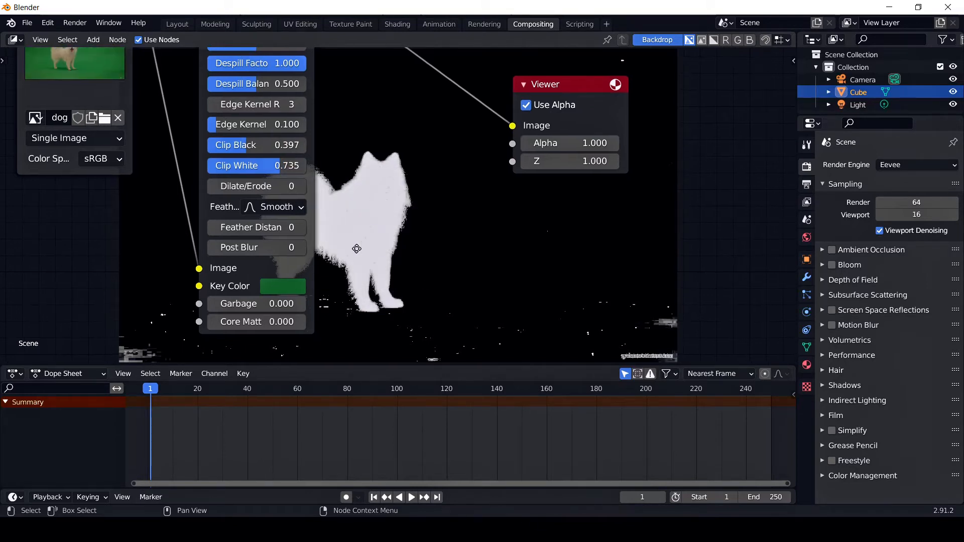
middle_click_drag(421, 265, 318, 211)
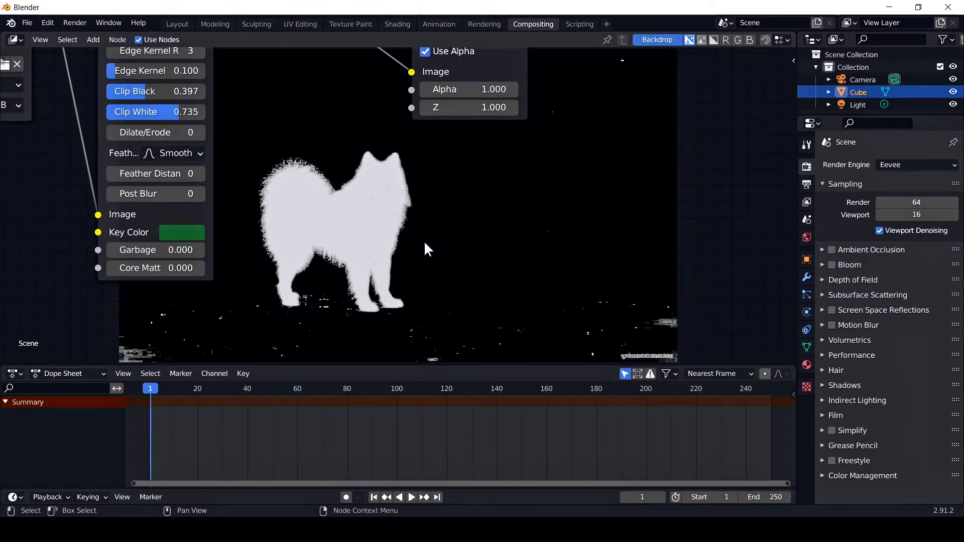
Step: Connect the Keying node's Edges output to the Viewer's Image input to preview the edges
middle_click_drag(379, 176, 431, 294)
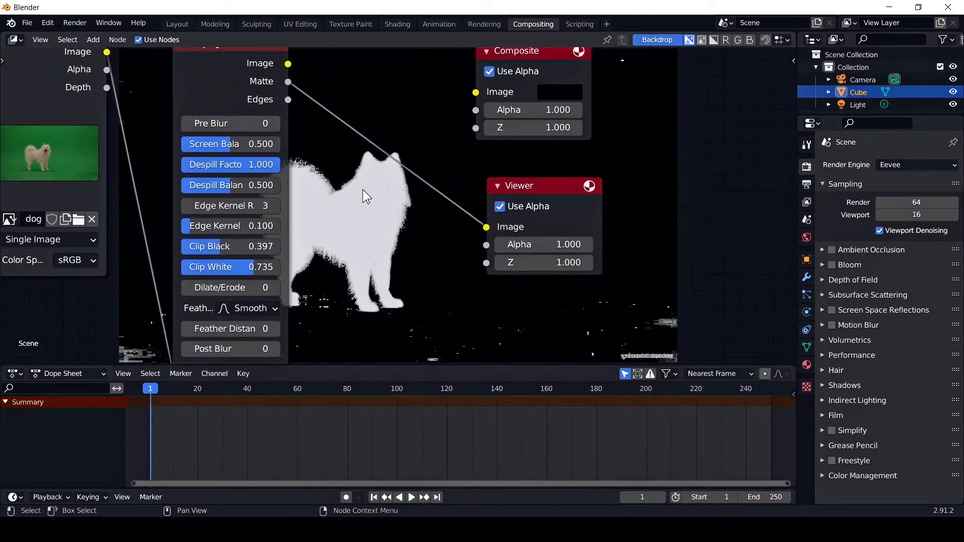
left_click_drag(288, 99, 484, 227)
middle_click_drag(249, 179, 279, 183)
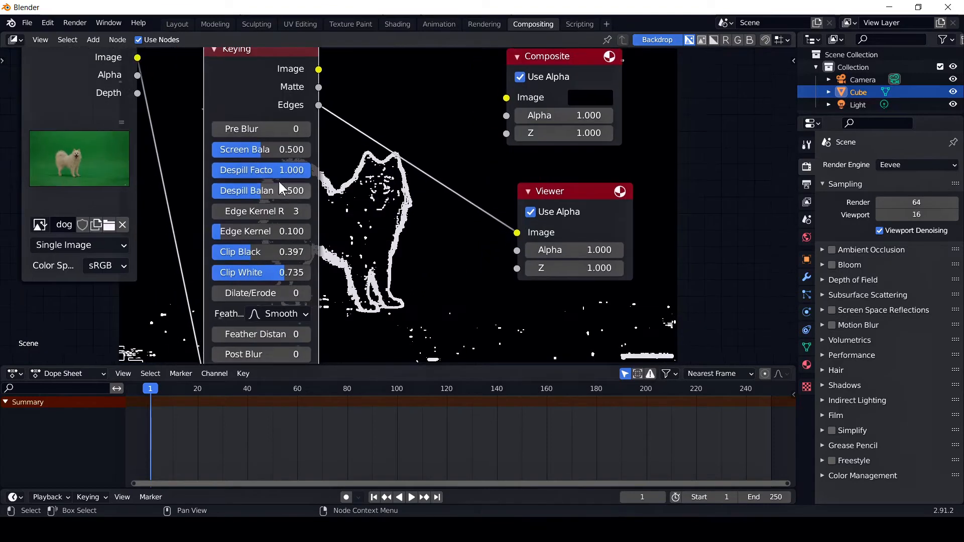
Step: Set the Keying node's Edge Kernel Radius to 2 and Edge Kernel Tolerance to 0.550
left_click(217, 212)
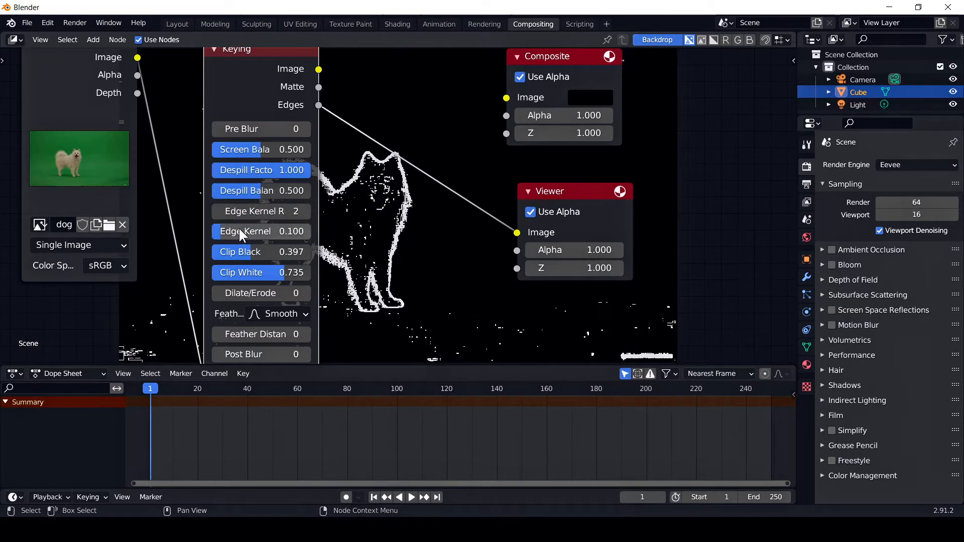
left_click_drag(233, 235, 266, 231)
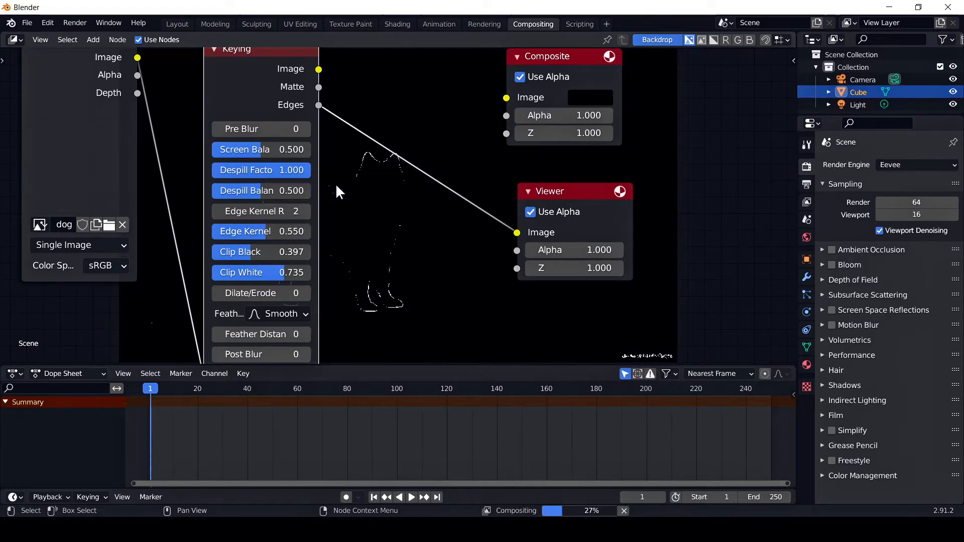
middle_click_drag(407, 297, 357, 203)
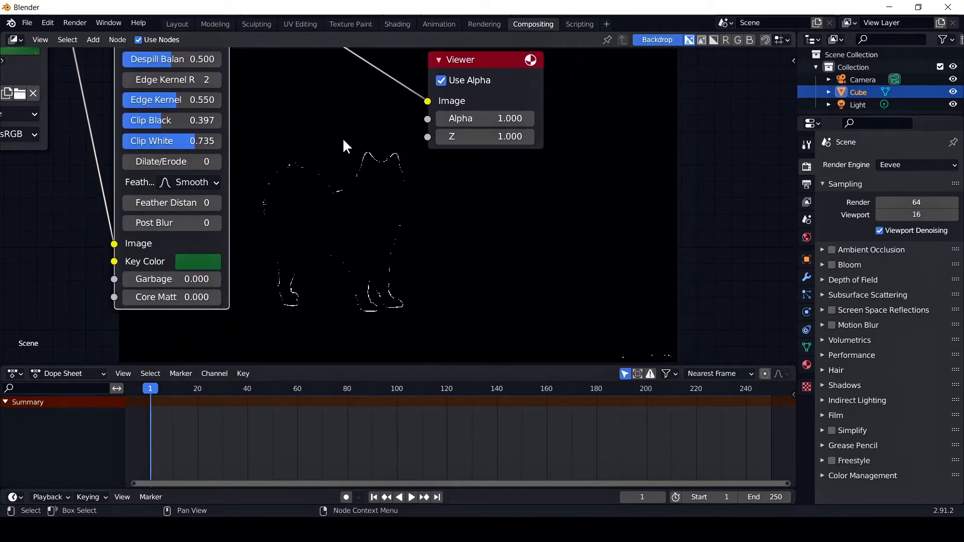
Step: Reconnect the Keying node's Image output to the Viewer's Image input and inspect the keyed dog
middle_click_drag(333, 151, 357, 275)
left_click_drag(268, 98, 464, 262)
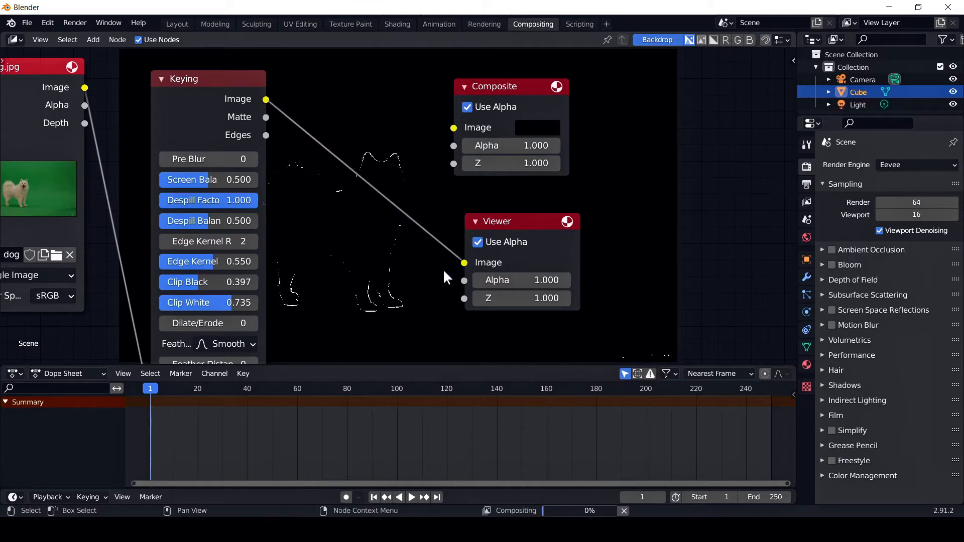
middle_click_drag(423, 291, 375, 129)
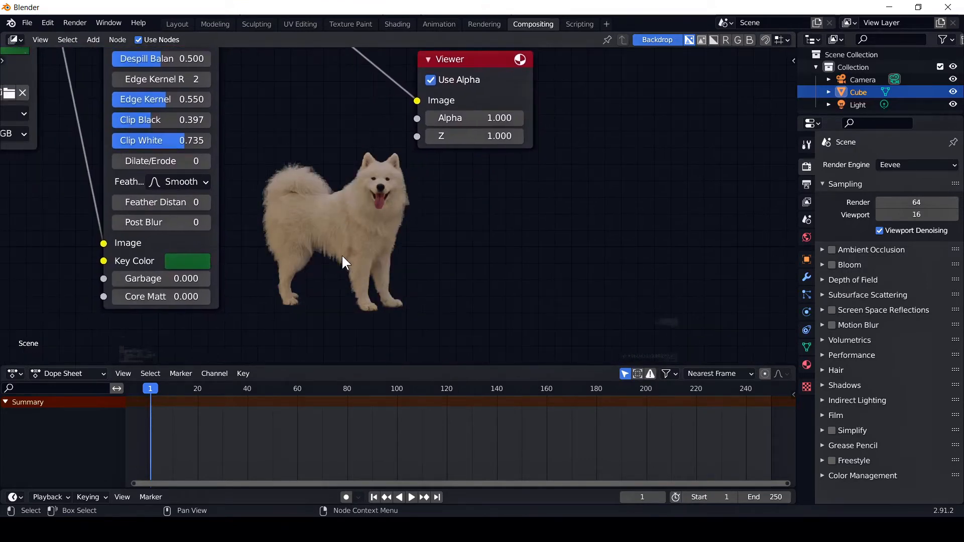
Step: Add a Color Spill node on the link between the Keying node's Image output and the Viewer
middle_click_drag(365, 173, 394, 330)
left_click(100, 40)
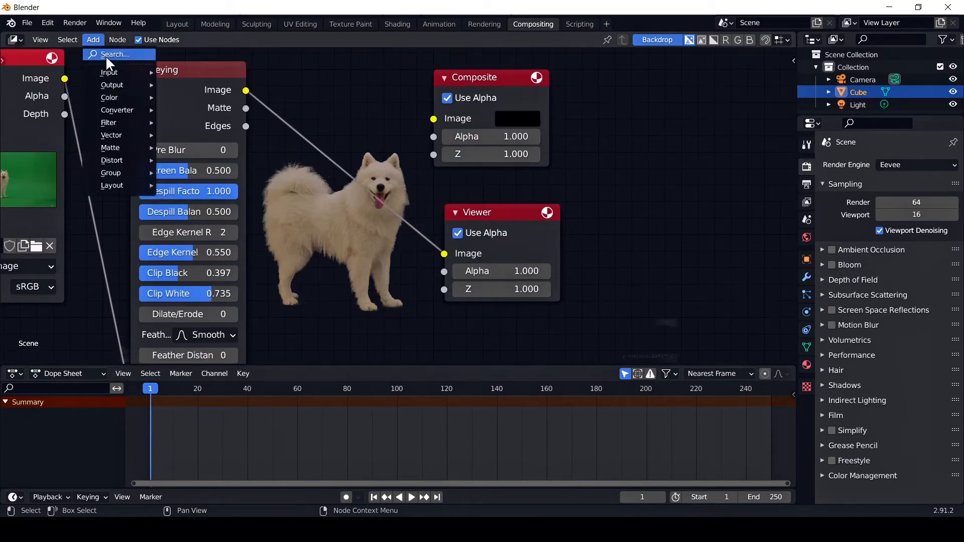
mouse_move(120, 149)
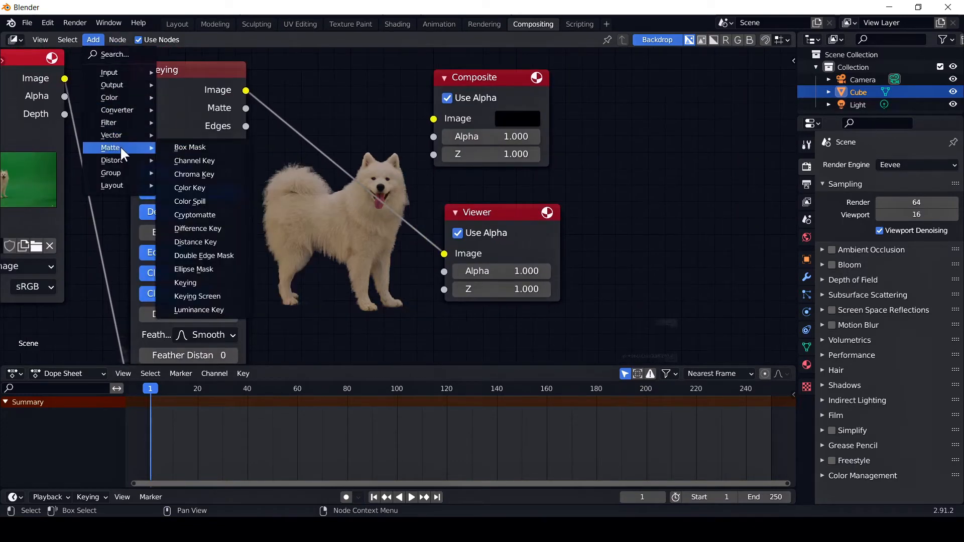
left_click(210, 201)
left_click(270, 100)
Step: Move the Composite and Viewer nodes farther right to make room after the Color Spill node
middle_click_drag(462, 287, 296, 176)
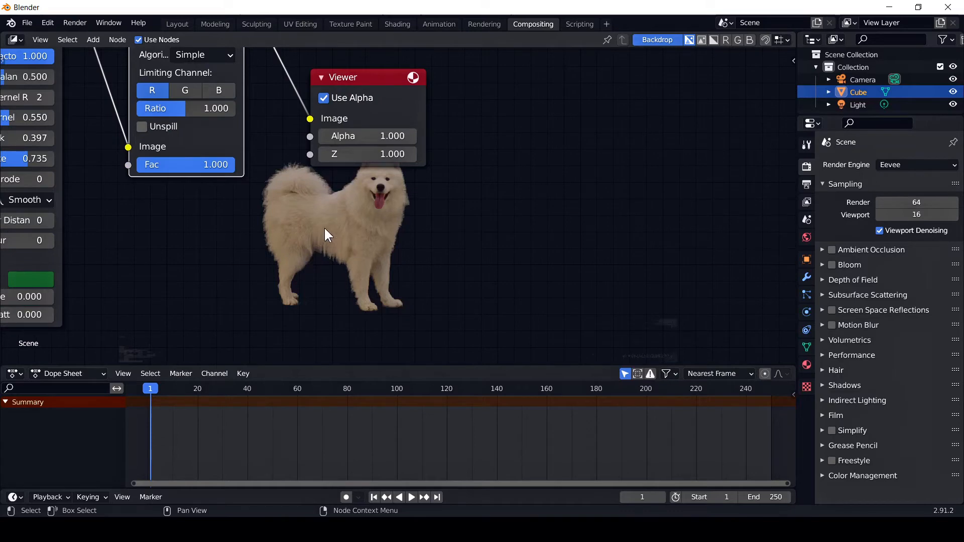
middle_click_drag(326, 240, 346, 336)
middle_click_drag(426, 149, 434, 223)
left_click_drag(348, 117, 512, 121)
left_click_drag(397, 250, 486, 256)
Step: Insert an Alpha Convert node on the link between the Color Spill node and the Viewer
middle_click_drag(81, 79, 113, 68)
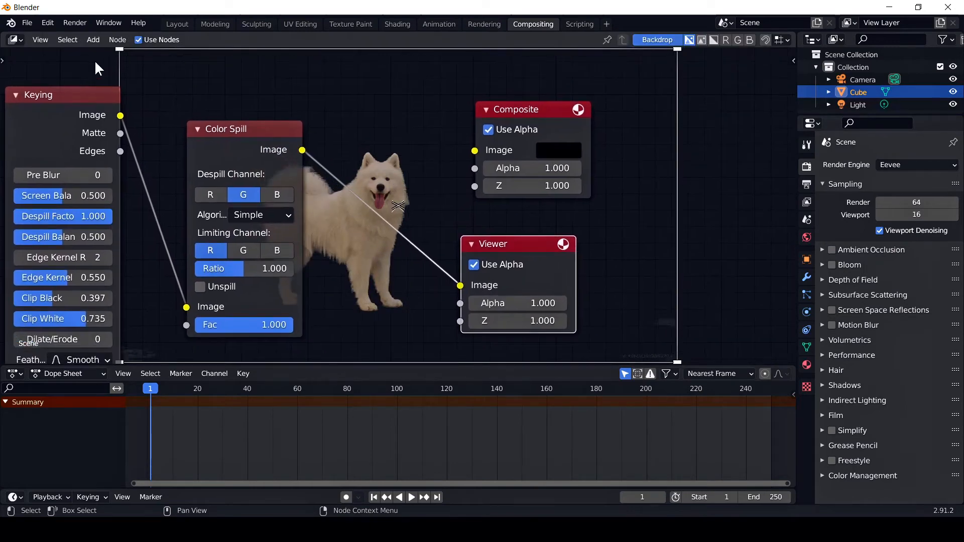
left_click(93, 40)
mouse_move(128, 109)
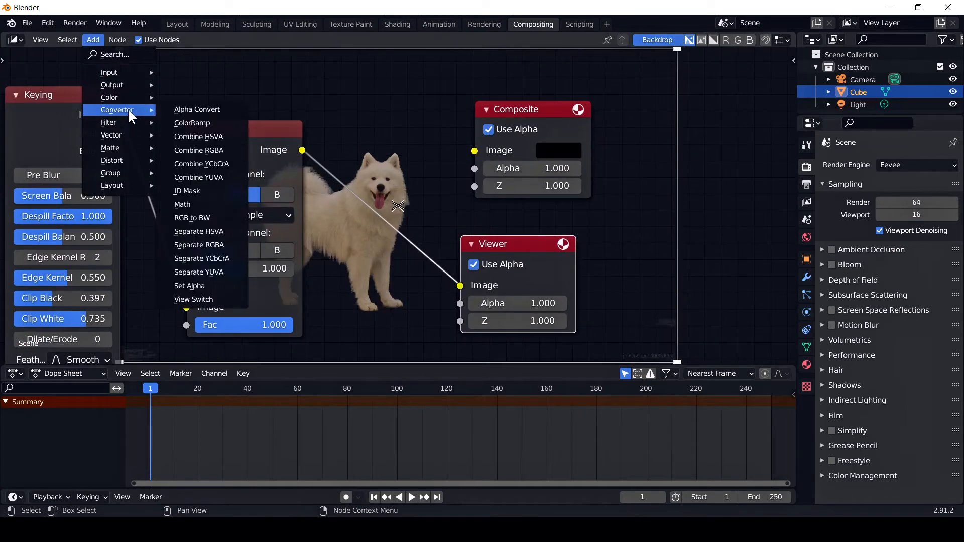
left_click(208, 110)
left_click(363, 256)
Step: Shift the Composite node farther right and connect the Alpha Convert node's Image output to its Image input
middle_click_drag(421, 292, 342, 215)
scroll(358, 239, "down", 1)
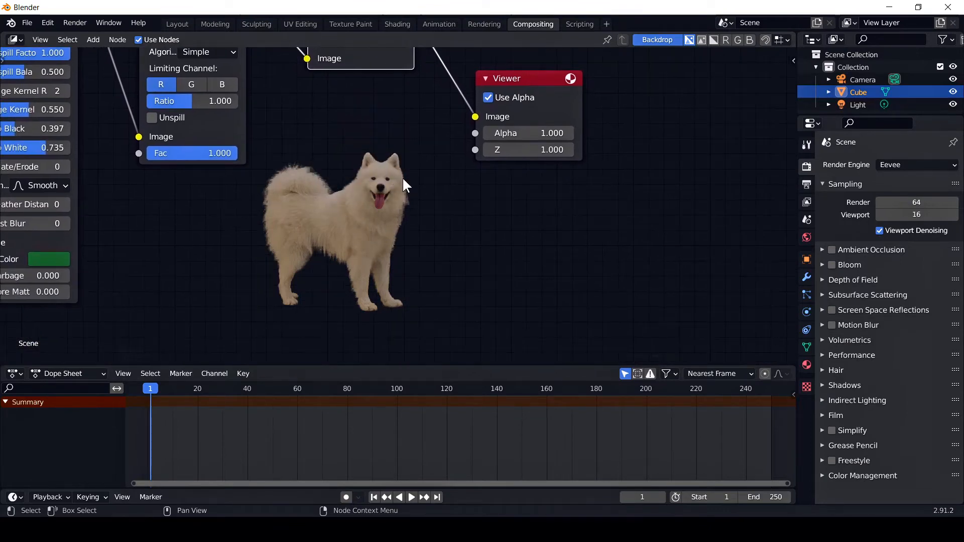
middle_click_drag(403, 180, 363, 336)
left_click_drag(398, 100, 504, 100)
middle_click_drag(350, 286, 547, 180)
middle_click_drag(241, 167, 176, 143)
middle_click_drag(389, 273, 257, 214)
left_click_drag(269, 185, 369, 153)
middle_click_drag(253, 272, 394, 210)
scroll(394, 209, "down", 2)
middle_click_drag(367, 287, 322, 269)
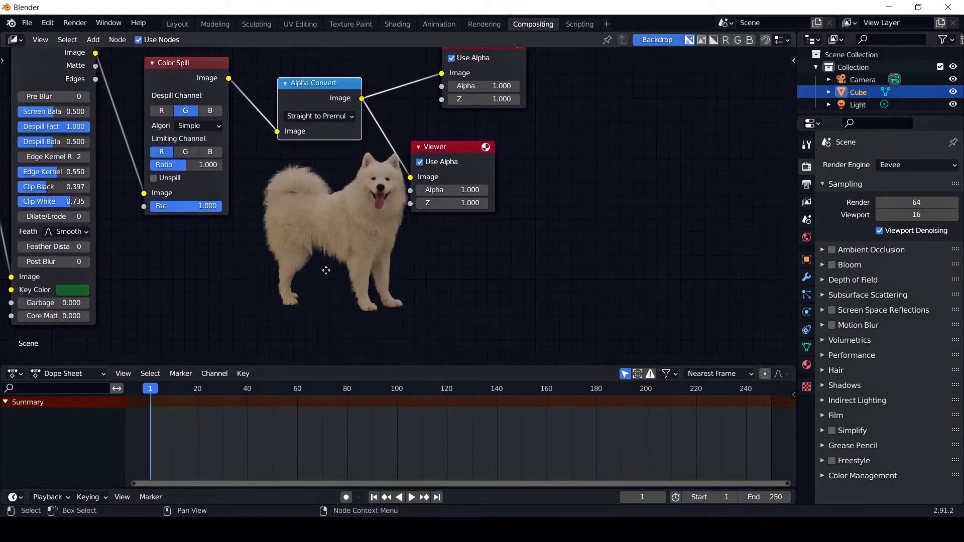
Step: Set the render output to PNG format with 0% compression and 16-bit color depth
left_click(805, 184)
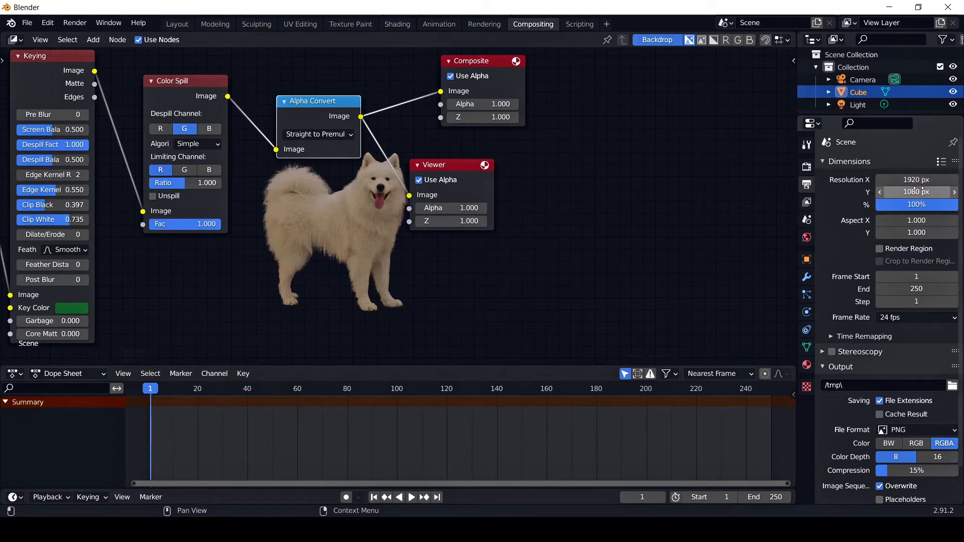
scroll(914, 351, "down", 1)
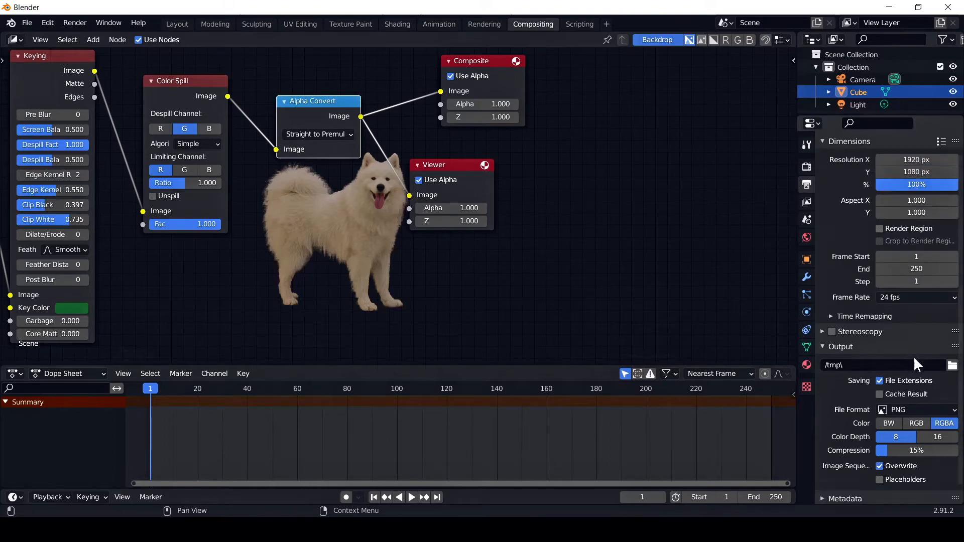
left_click(952, 366)
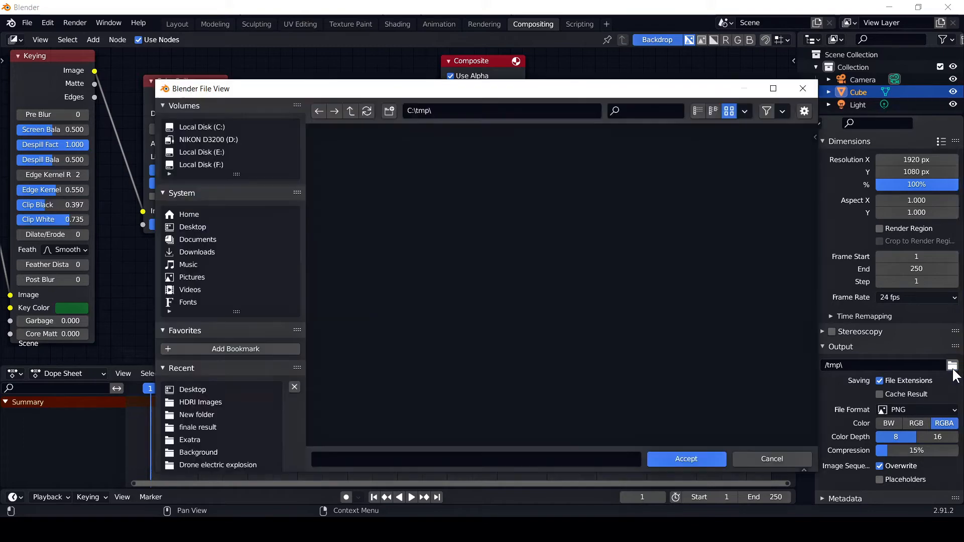
left_click(802, 91)
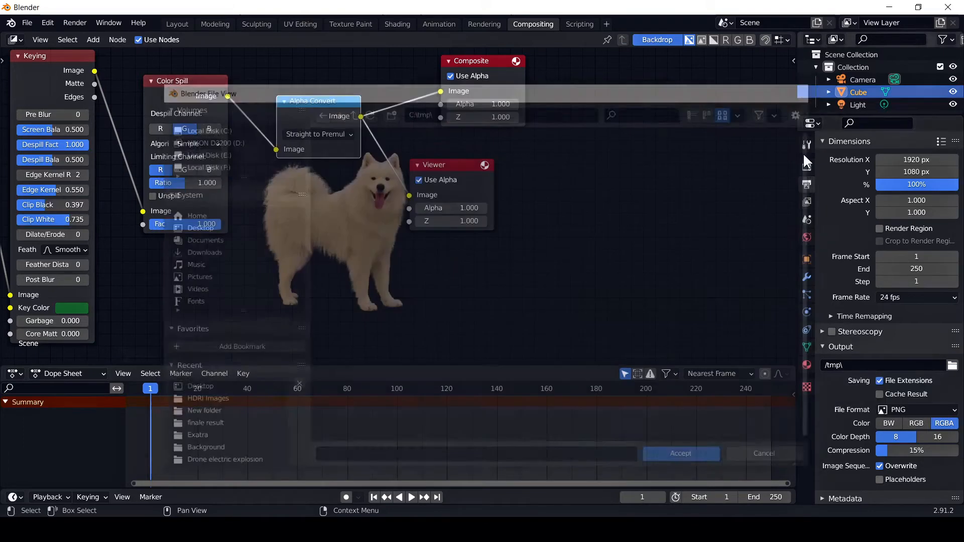
scroll(902, 412, "down", 1)
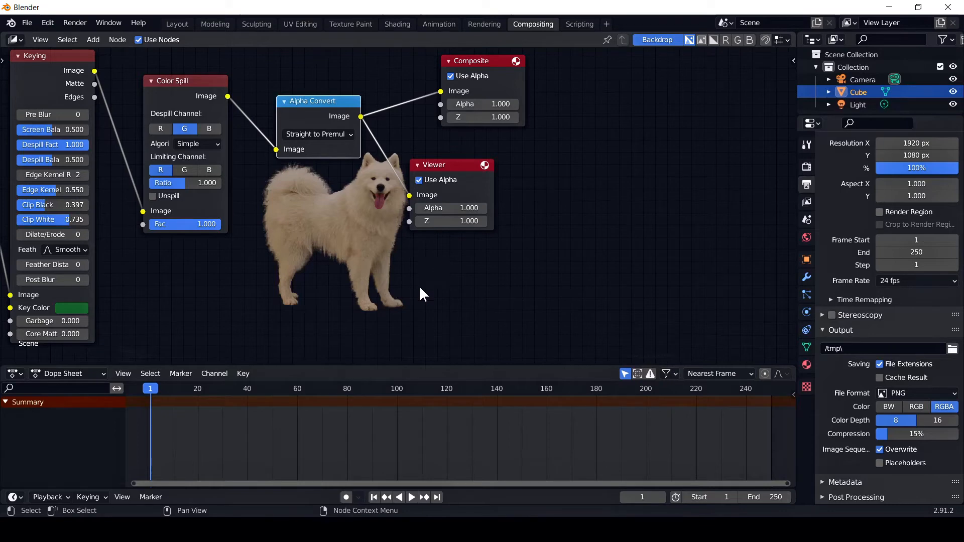
left_click(906, 393)
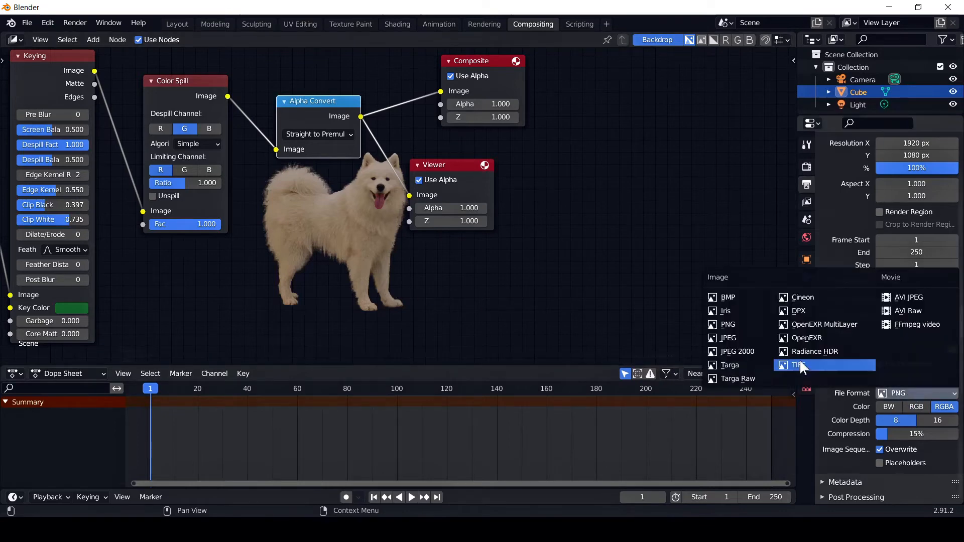
left_click(742, 323)
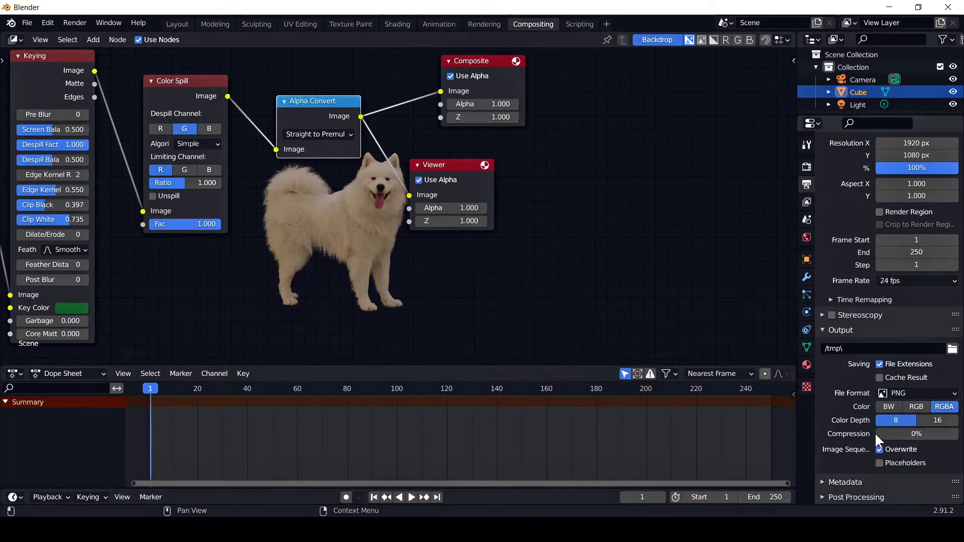
left_click(935, 420)
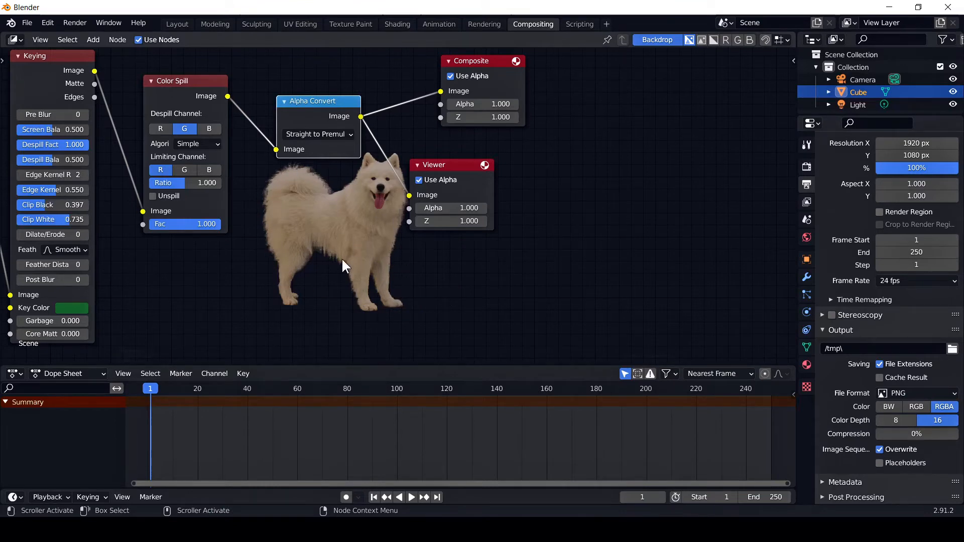
Step: Render the composited image and view the full frame of the keyed dog
middle_click_drag(341, 257, 451, 282)
scroll(453, 277, "down", 2)
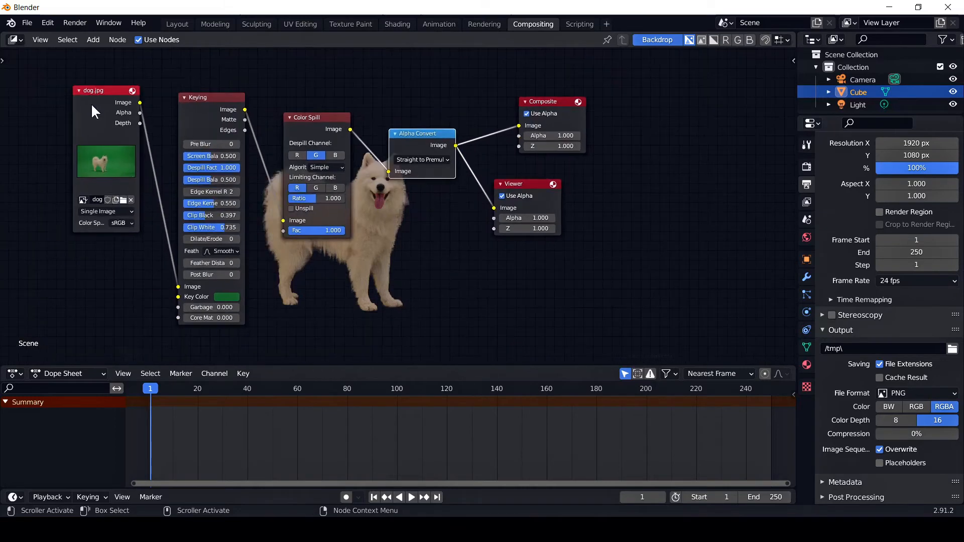
left_click(65, 23)
left_click(96, 38)
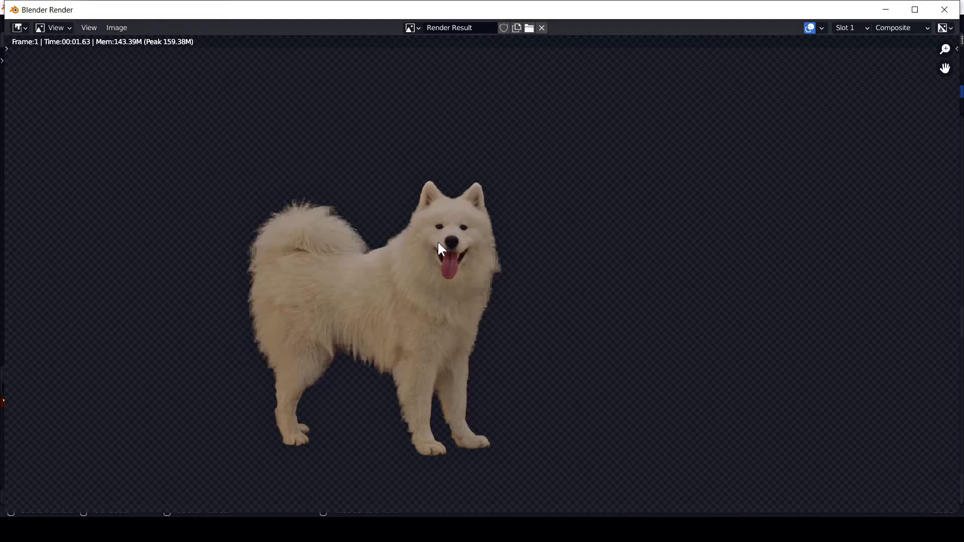
scroll(465, 267, "down", 2)
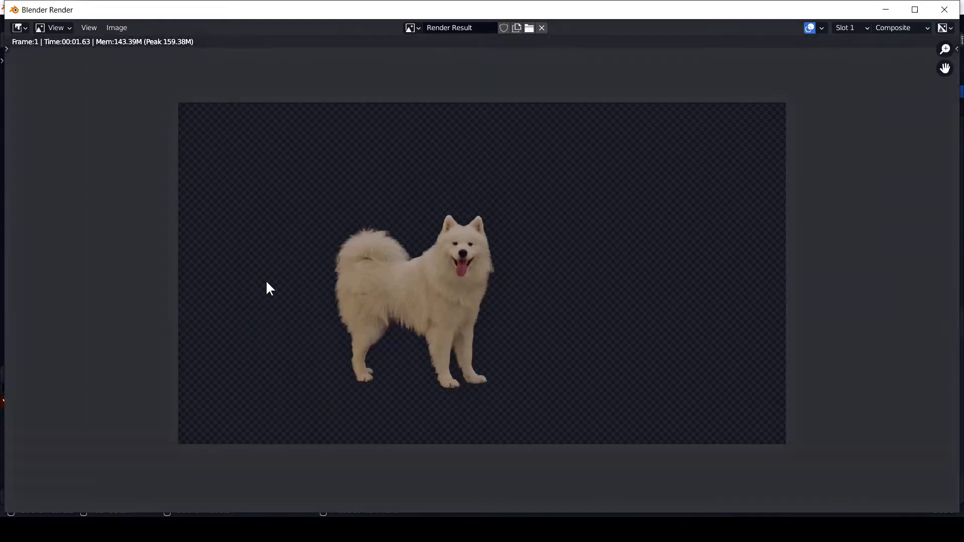
Step: Save the rendered image to the Desktop under the name trans, then close the render window
left_click(119, 28)
left_click(150, 116)
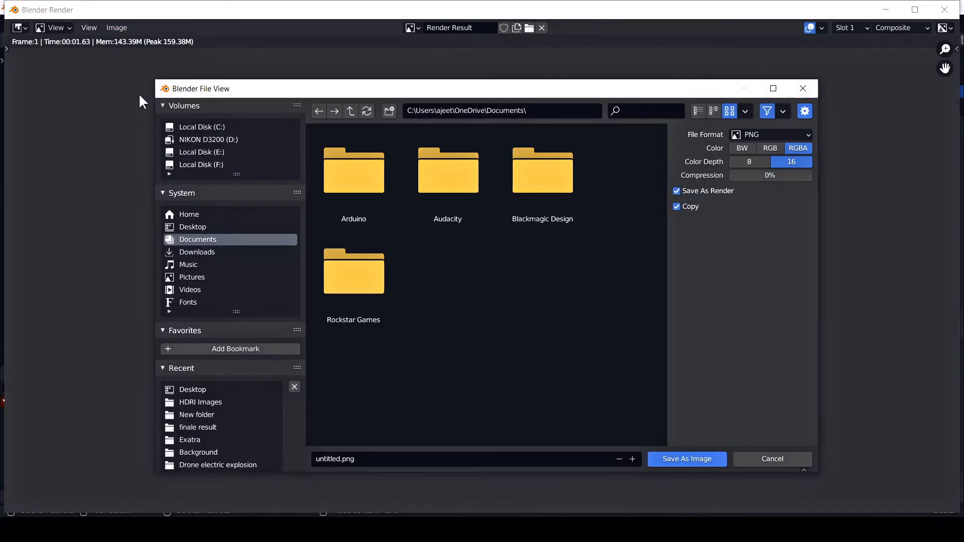
left_click(203, 228)
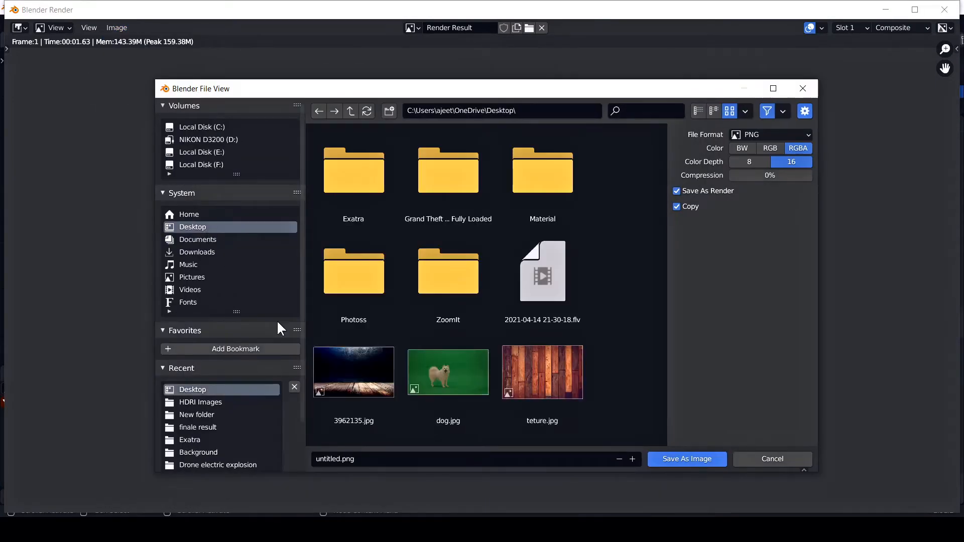
left_click(376, 456)
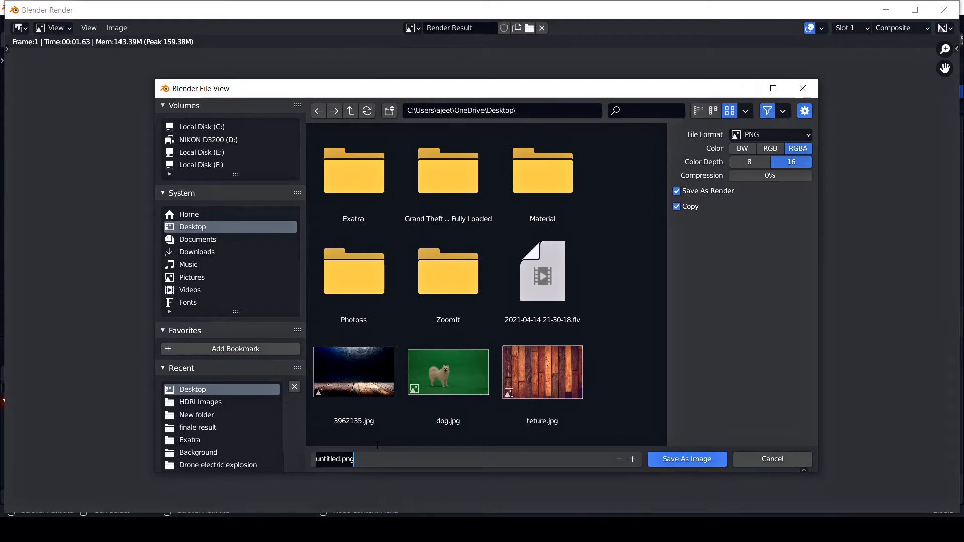
type("t")
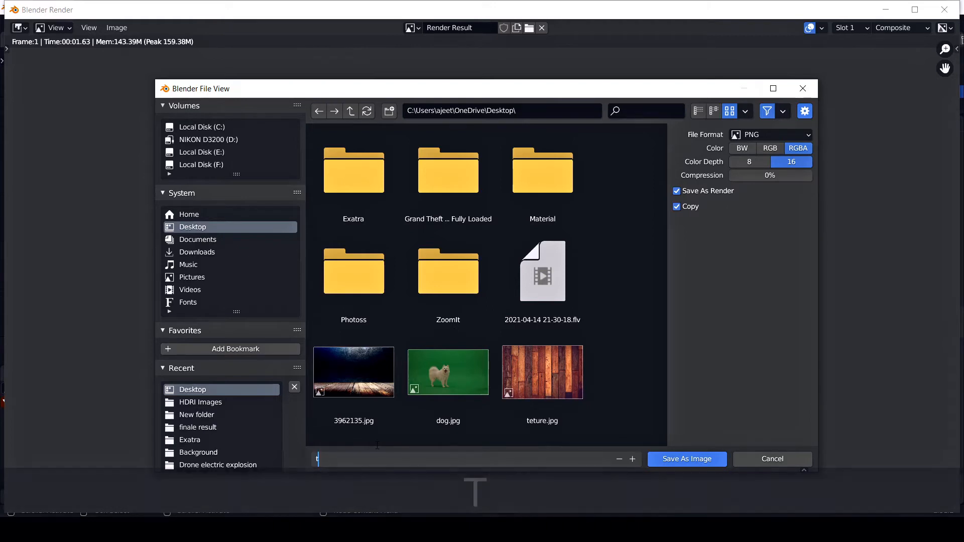
type("rans")
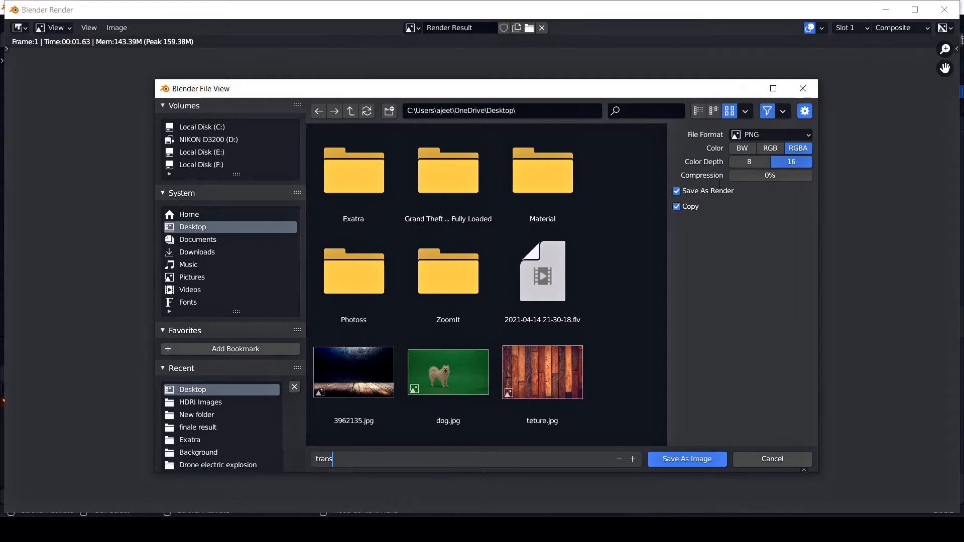
left_click(689, 459)
left_click(688, 460)
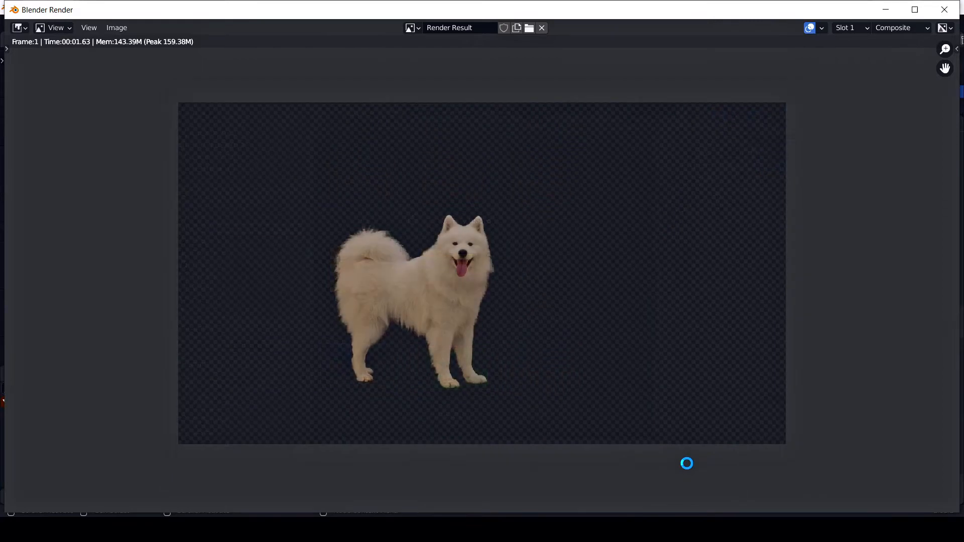
left_click(944, 10)
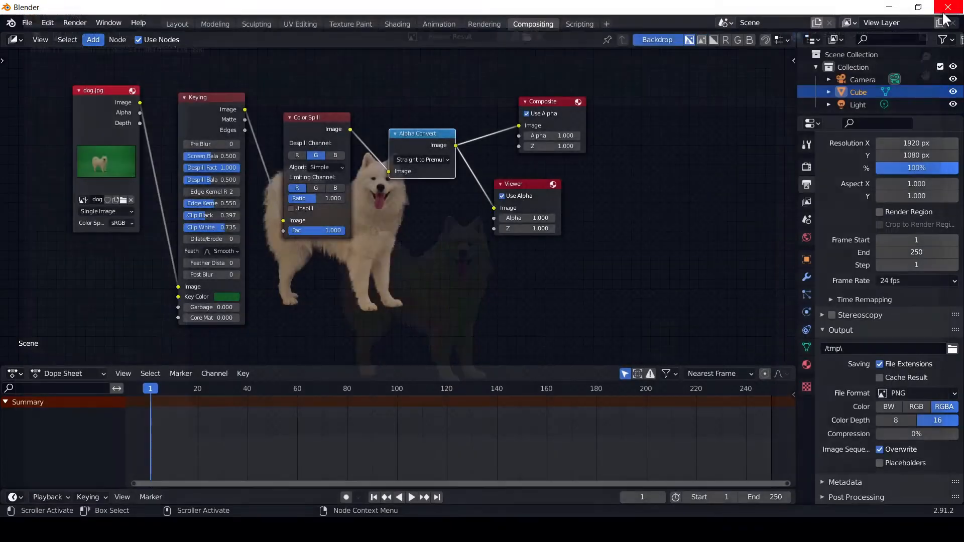
Step: Start a new scene file without saving the changes to the compositing project
left_click(29, 23)
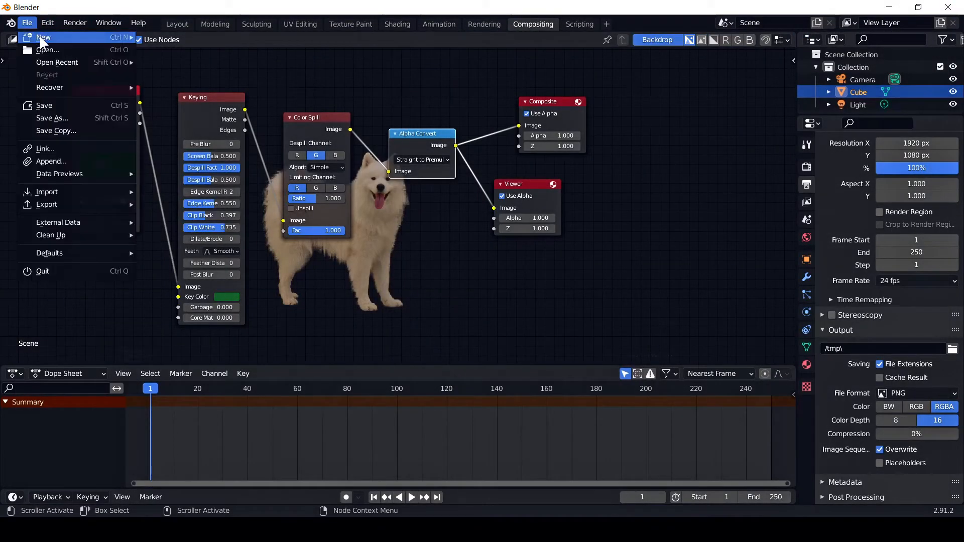
mouse_move(45, 38)
left_click(166, 37)
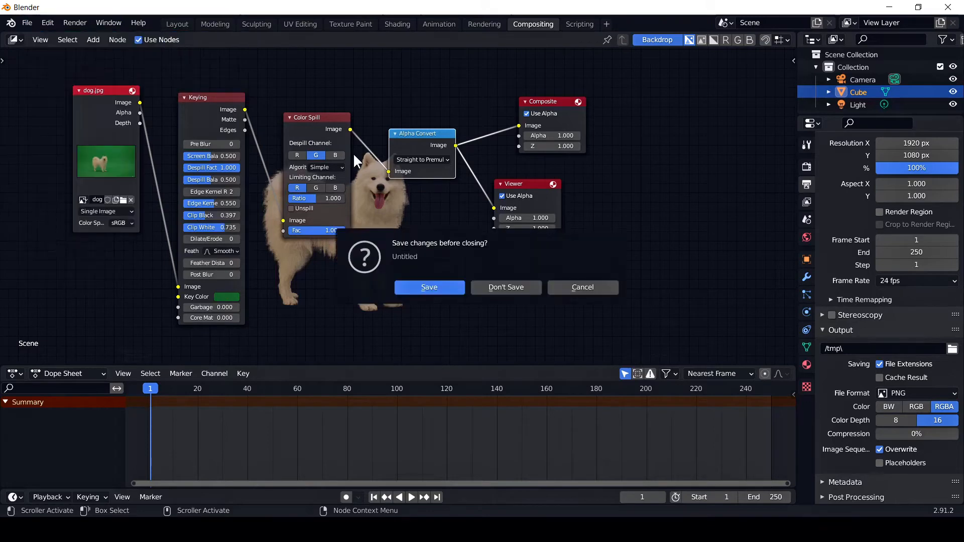
left_click(508, 287)
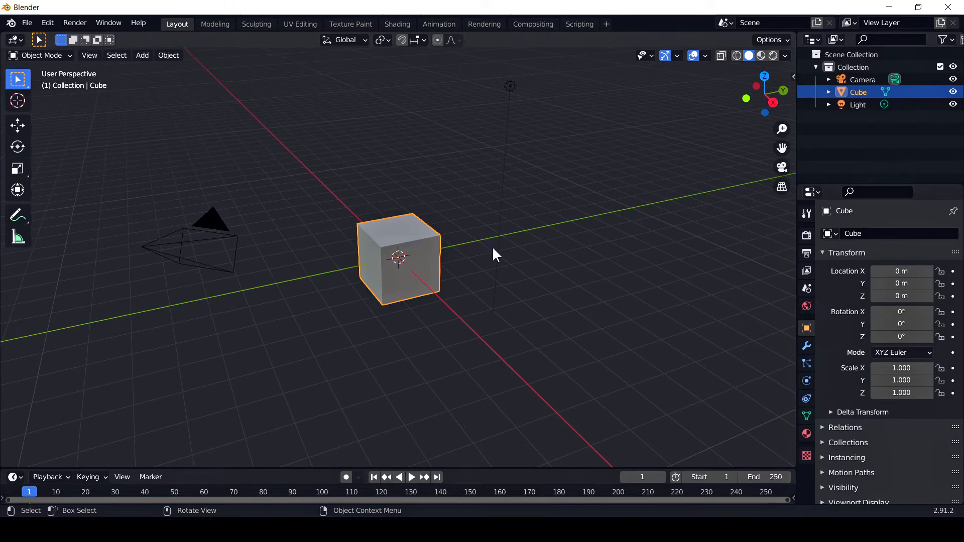
Step: Enlarge the timeline area and delete the default cube and light from the scene
left_click_drag(484, 470, 483, 430)
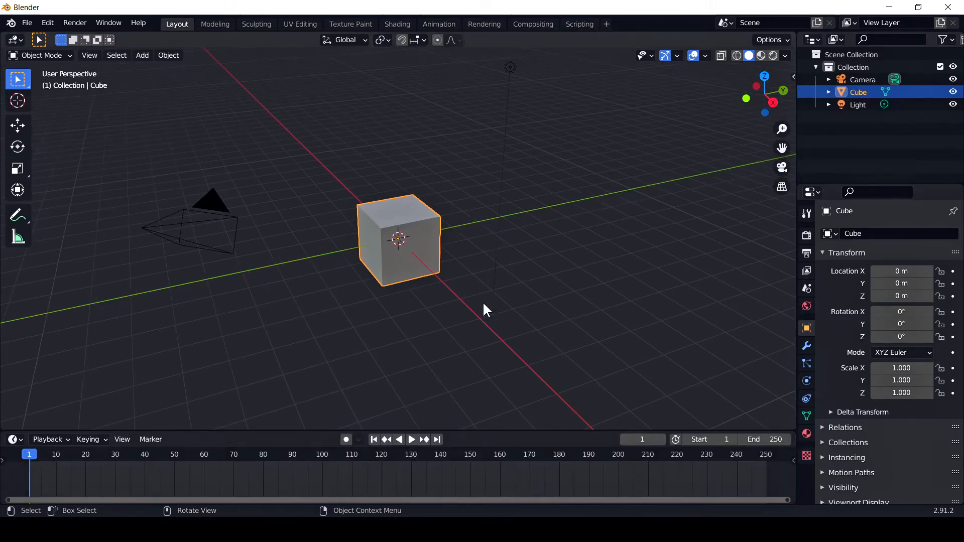
left_click_drag(548, 58, 330, 342)
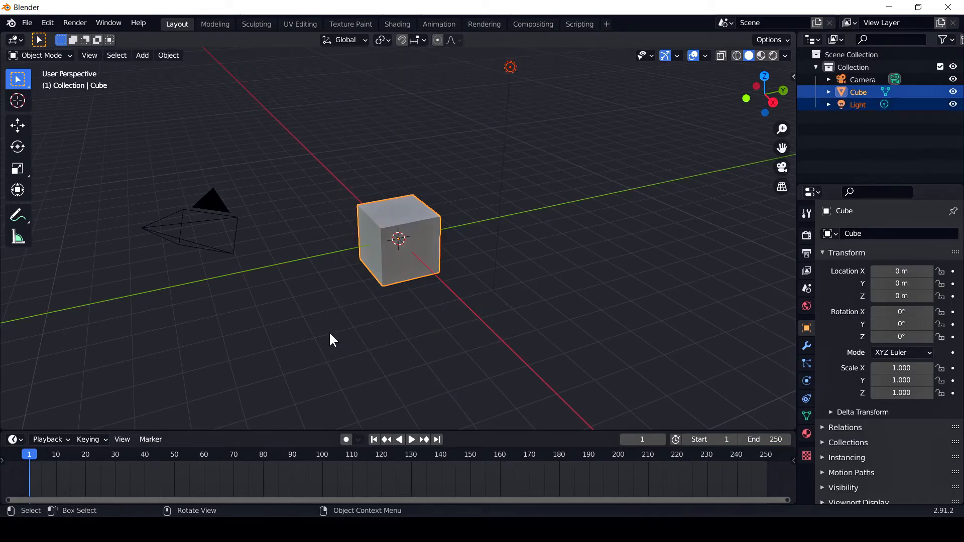
key("Delete")
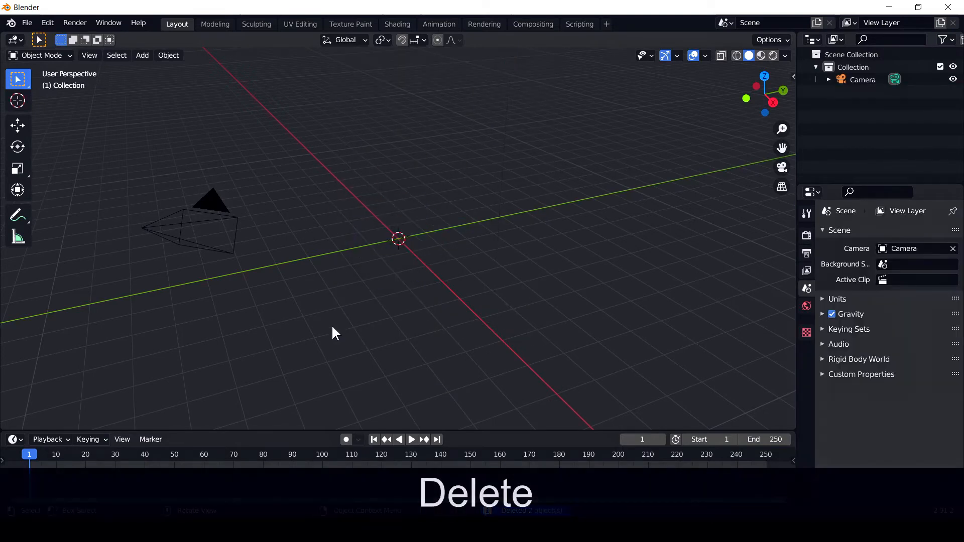
Step: Import trans.png from the Desktop as an image plane using the Emit material setting
left_click(140, 57)
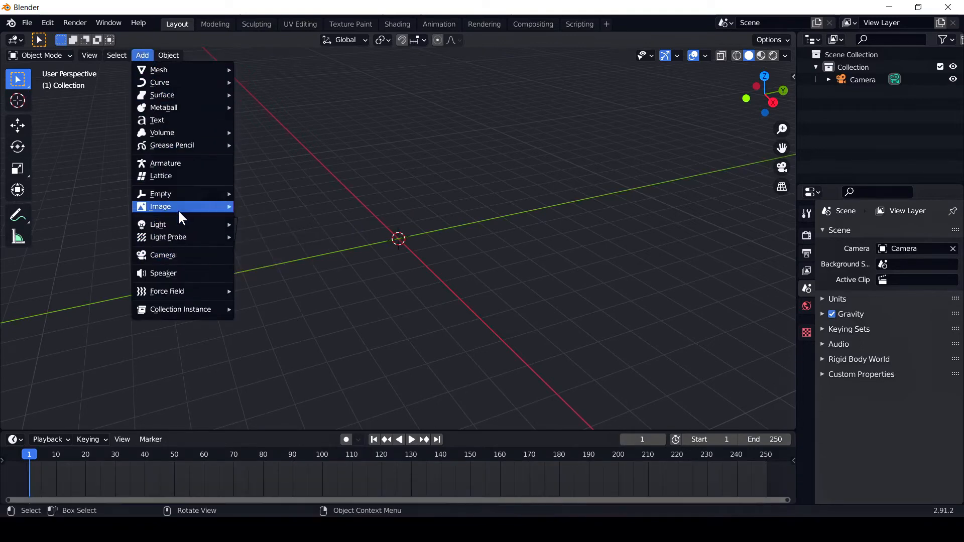
mouse_move(179, 207)
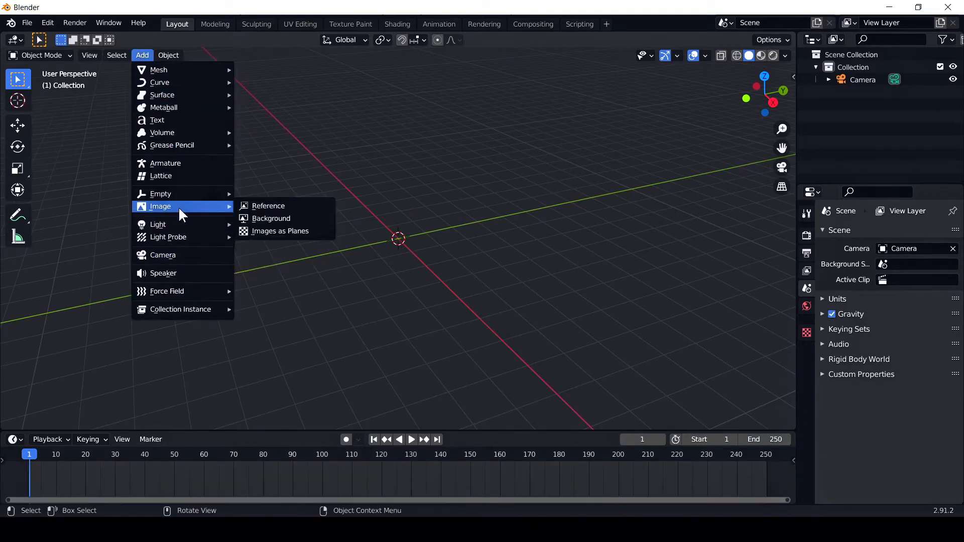
left_click(300, 234)
left_click(217, 227)
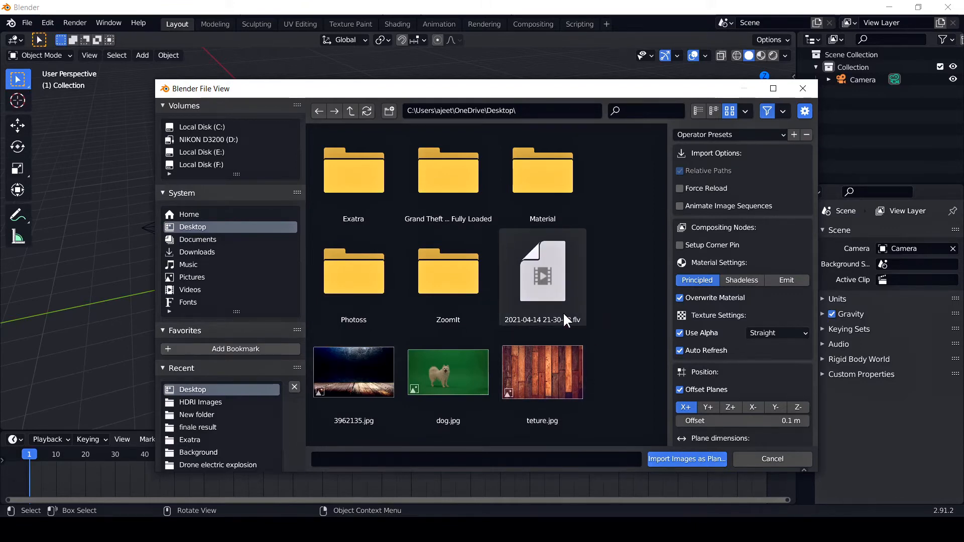
scroll(563, 316, "down", 3)
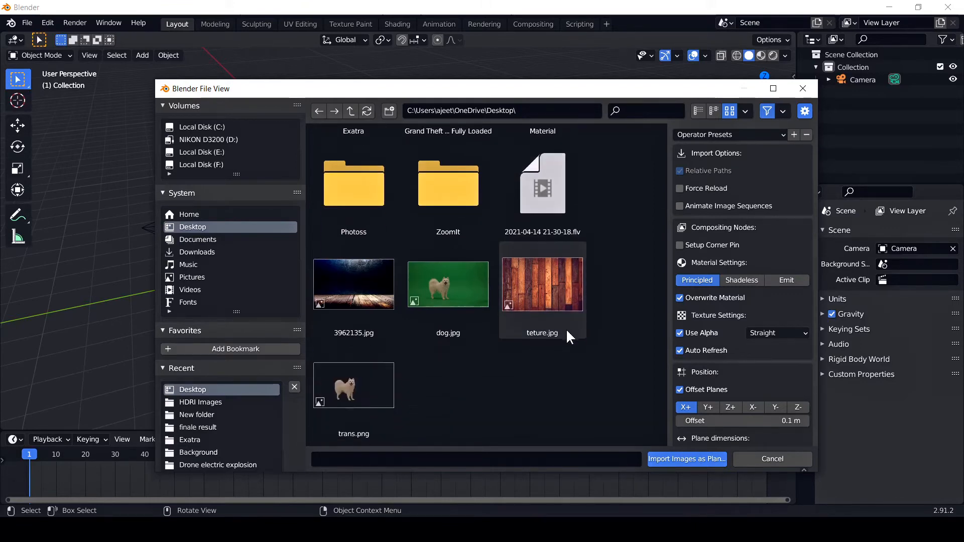
left_click(367, 413)
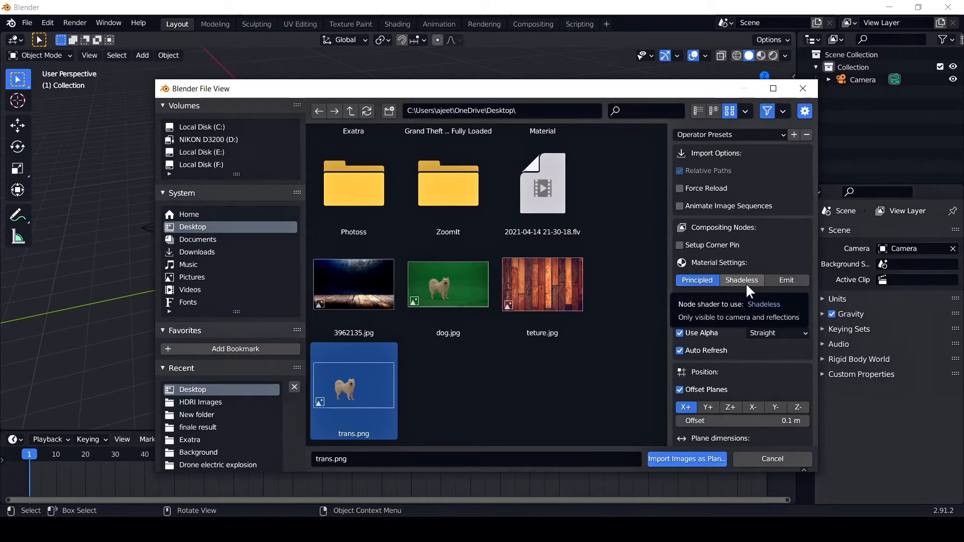
left_click(784, 280)
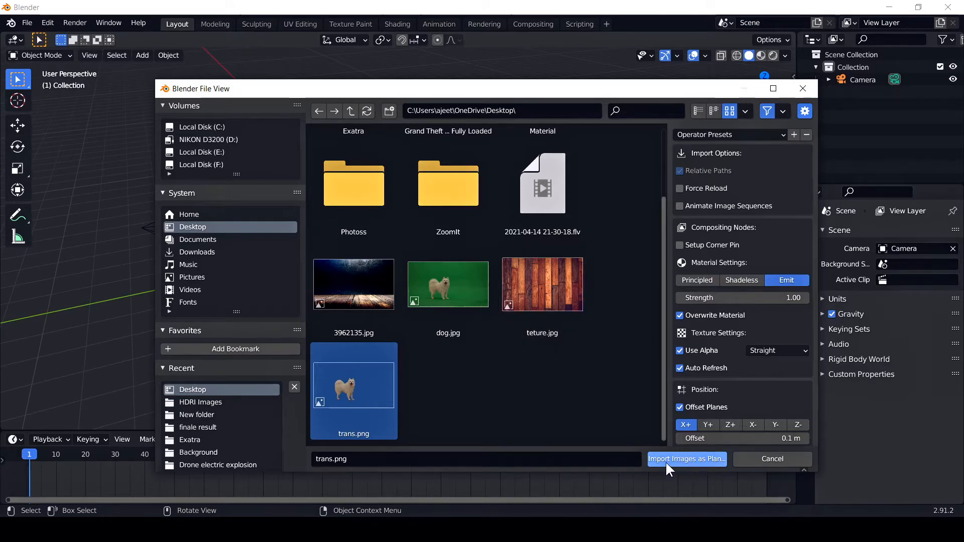
left_click(686, 459)
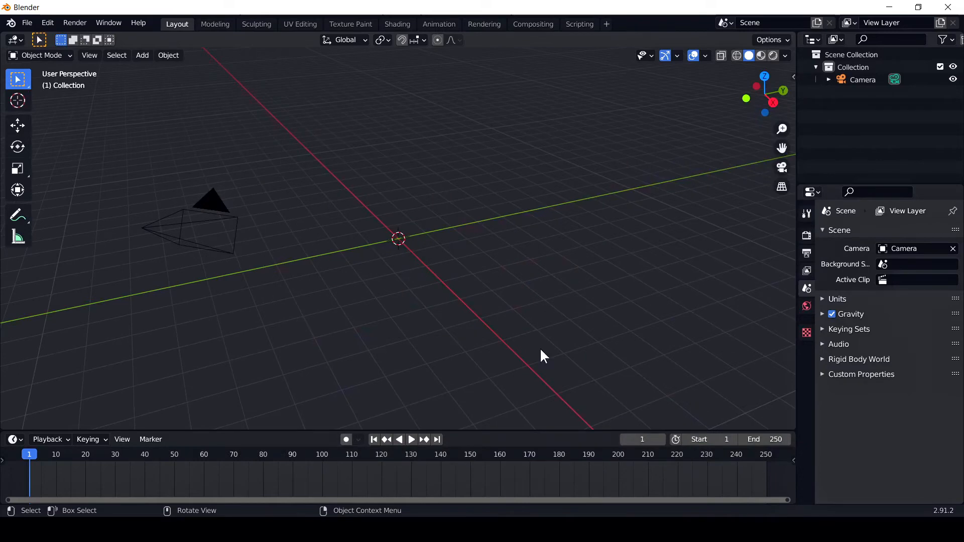
Step: Switch the viewport to Material Preview shading to show the dog texture on the imported plane
mouse_move(411, 264)
middle_mouse_down()
mouse_move(435, 273)
mouse_move(394, 277)
mouse_move(417, 271)
middle_mouse_up()
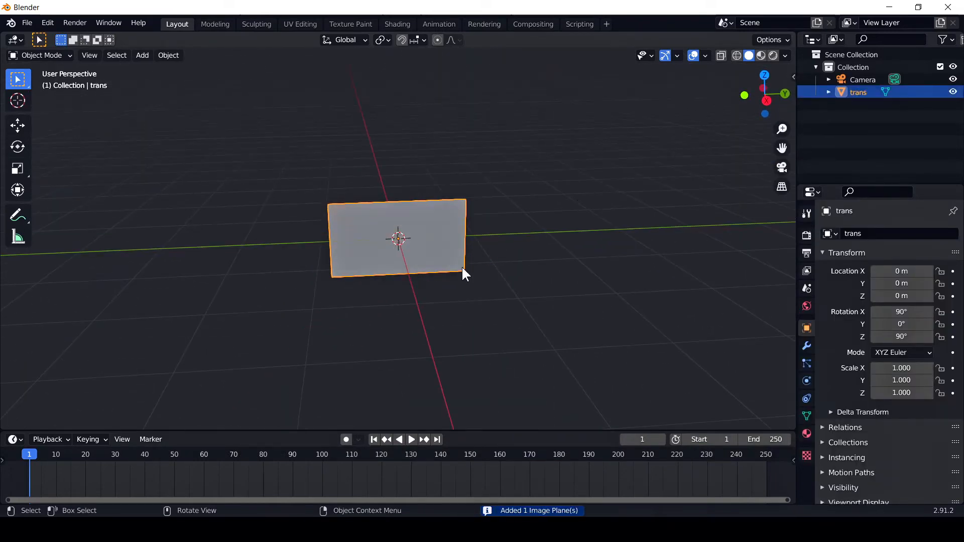
left_click(761, 56)
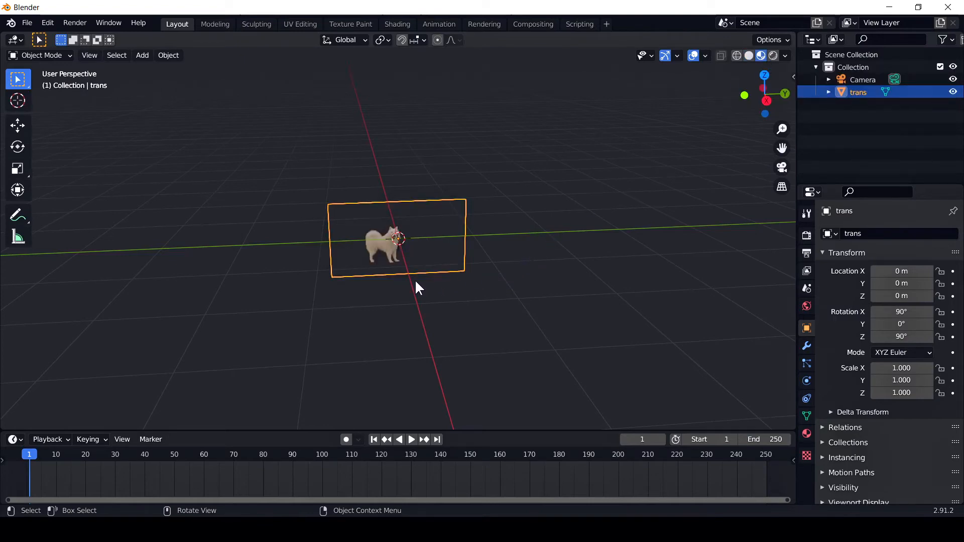
scroll(414, 279, "up", 5)
mouse_move(561, 346)
middle_mouse_down()
mouse_move(351, 344)
mouse_move(415, 348)
mouse_move(639, 327)
mouse_move(573, 319)
mouse_move(338, 331)
mouse_move(607, 348)
mouse_move(527, 329)
mouse_move(572, 339)
mouse_move(557, 333)
middle_mouse_up()
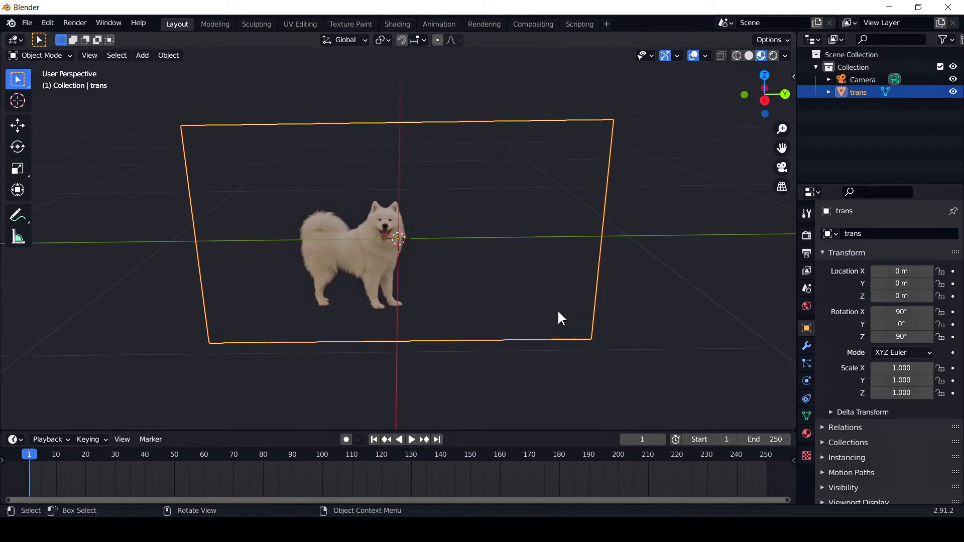
Step: Raise the dog image plane about 0.32 m along the global Z axis
key("g")
key("z")
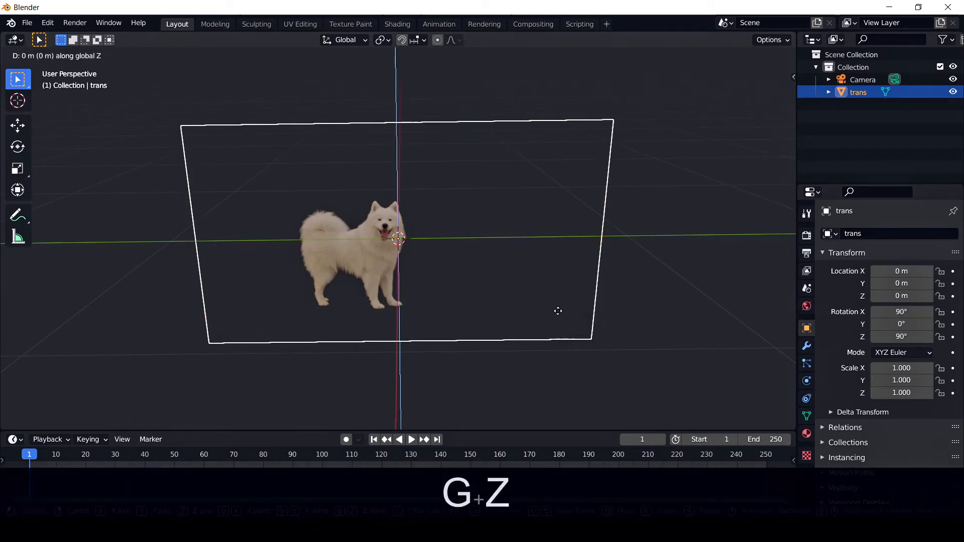
left_click(591, 239)
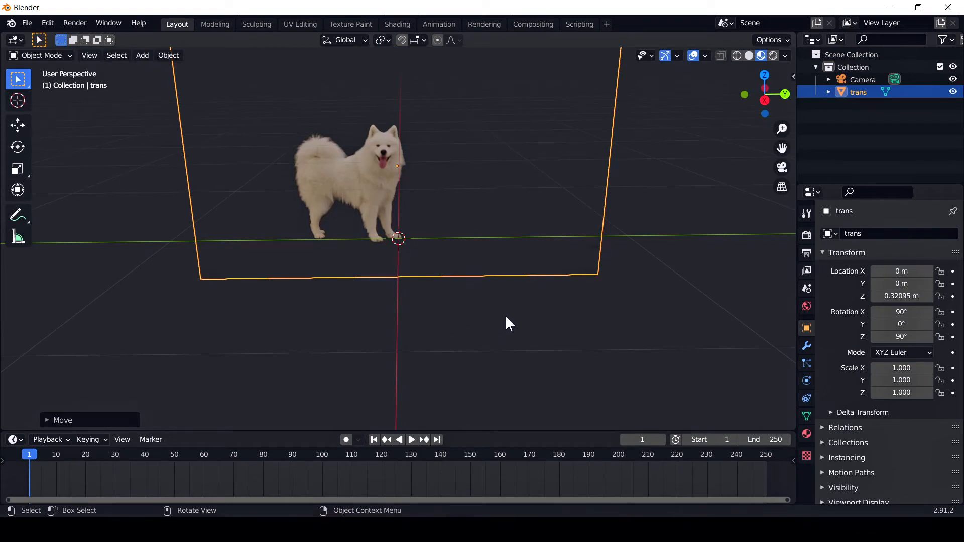
Step: Enlarge the dog image plane uniformly to a scale of about 3.6
key("s")
left_click(676, 384)
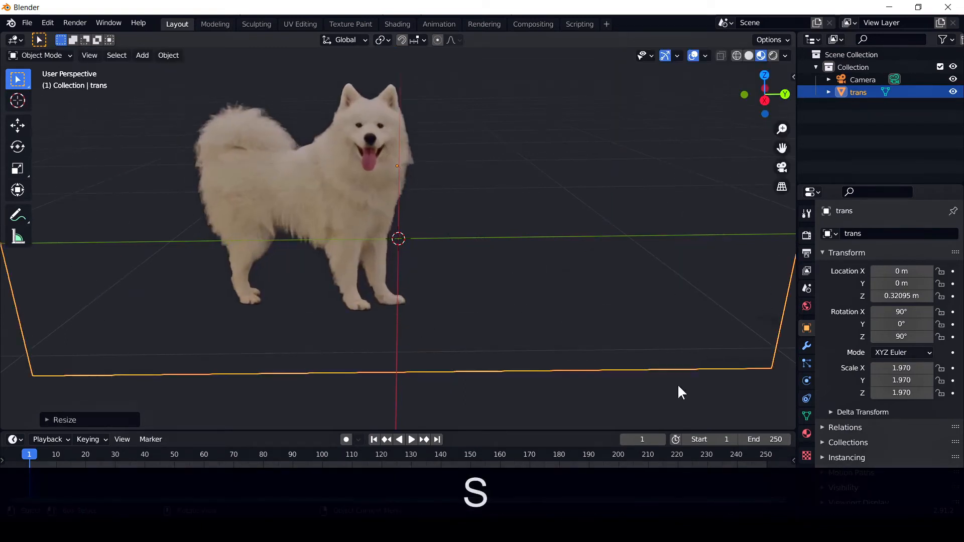
scroll(675, 382, "down", 6)
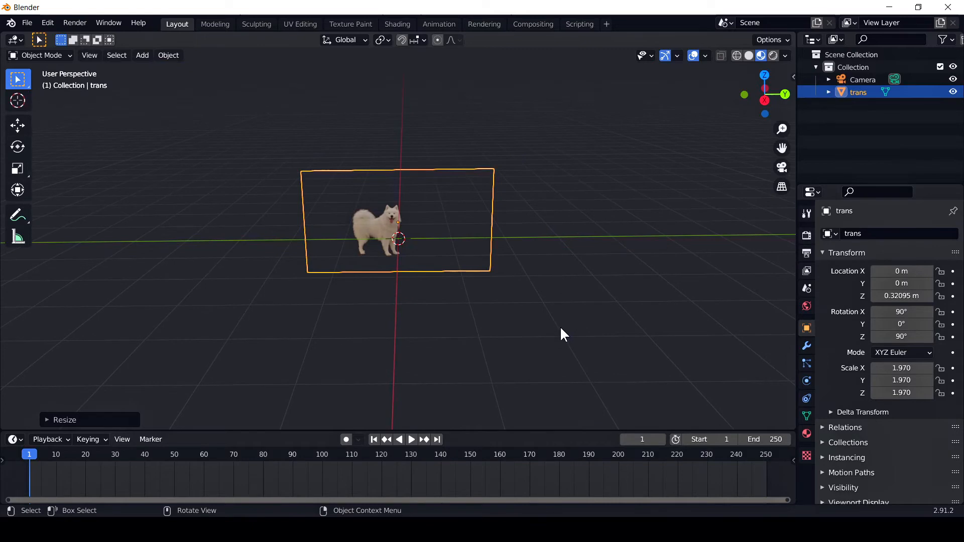
key("s")
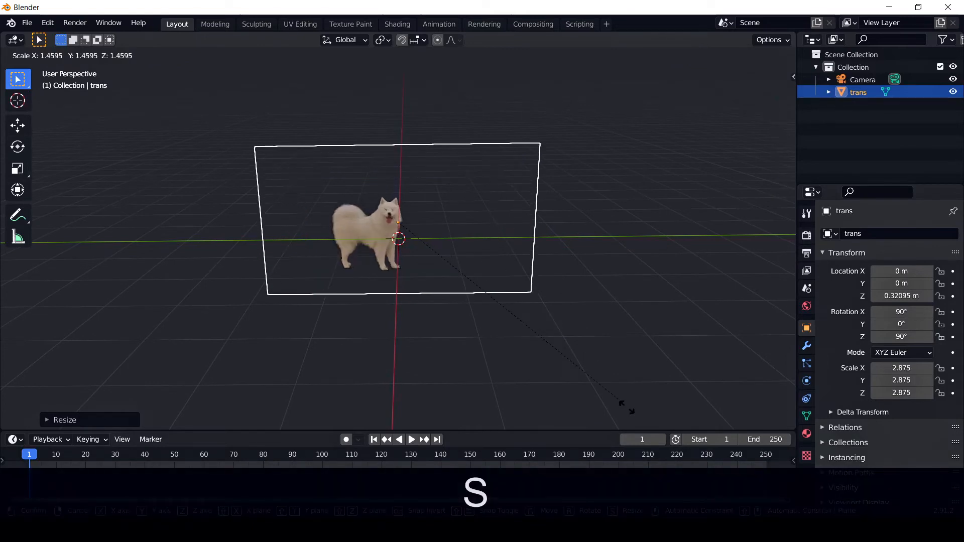
left_click(587, 285)
Step: Move the dog image plane up along Z to about 1.11 m so the paws meet the grid floor
mouse_move(589, 285)
middle_mouse_down()
mouse_move(602, 245)
mouse_move(582, 270)
middle_mouse_up()
key("g")
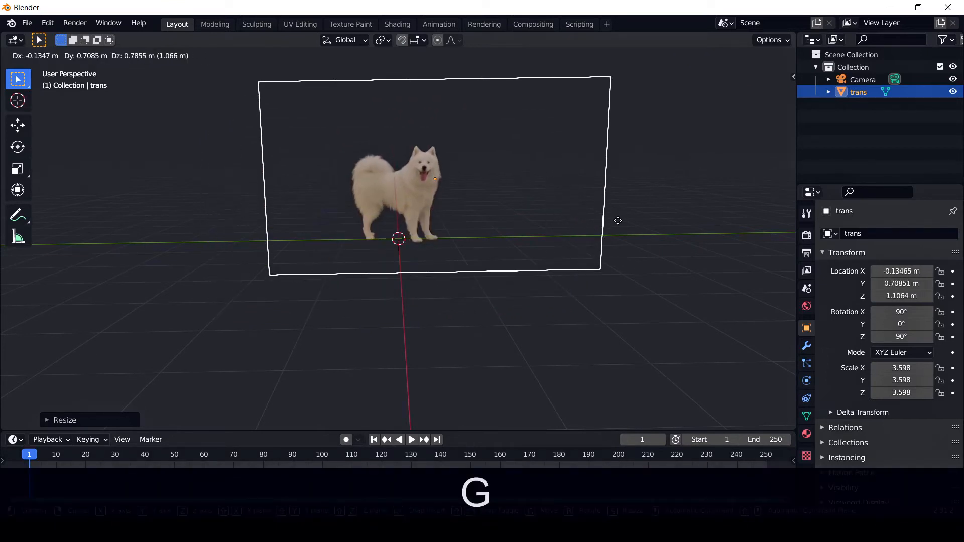
key("z")
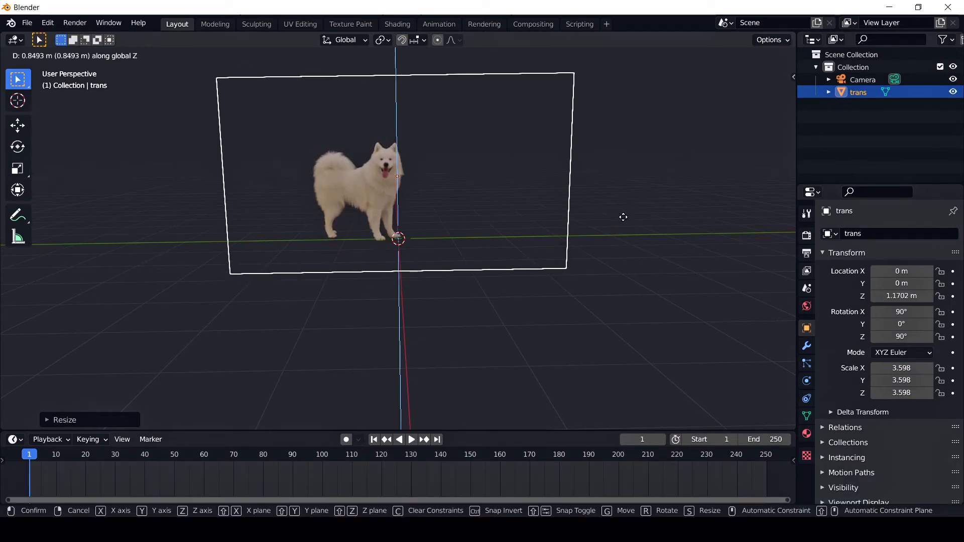
left_click(622, 219)
Step: Add a mesh plane under the dog as a floor, scale it to about 3.8, and deselect it
middle_click_drag(523, 324, 487, 322)
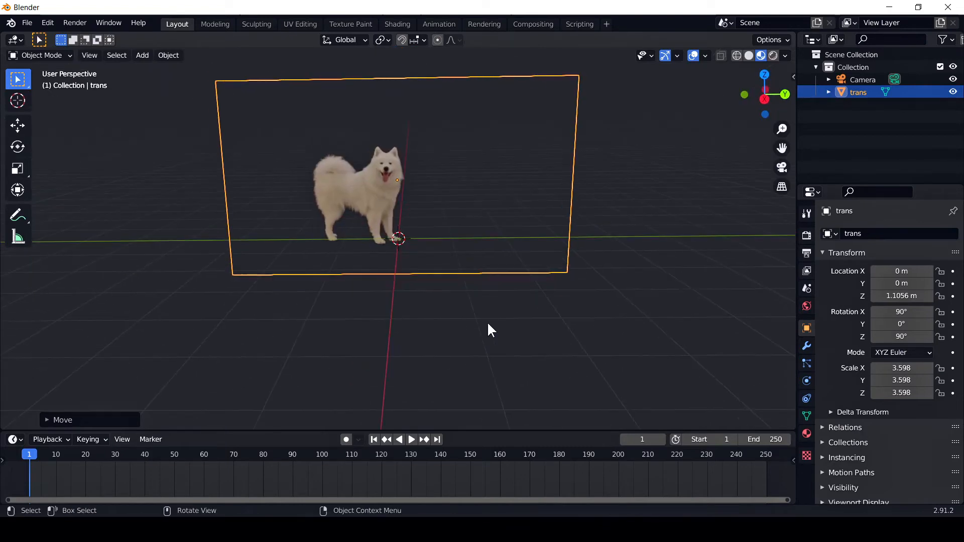
key("shift+a")
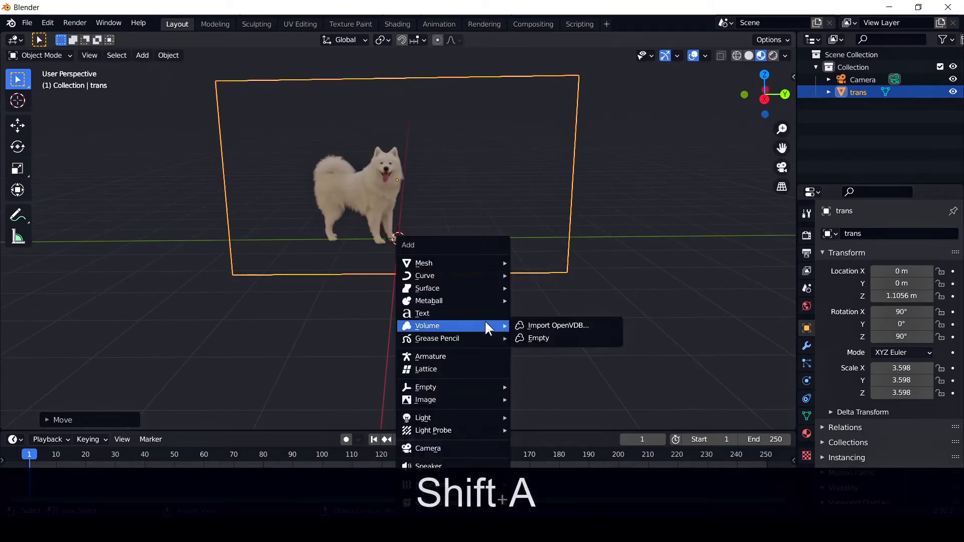
mouse_move(492, 263)
left_click(556, 265)
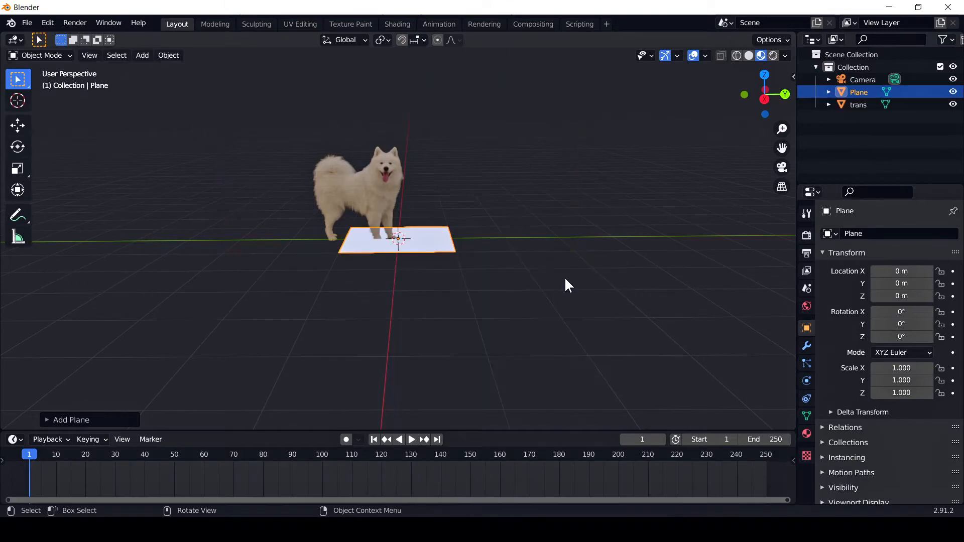
key("s")
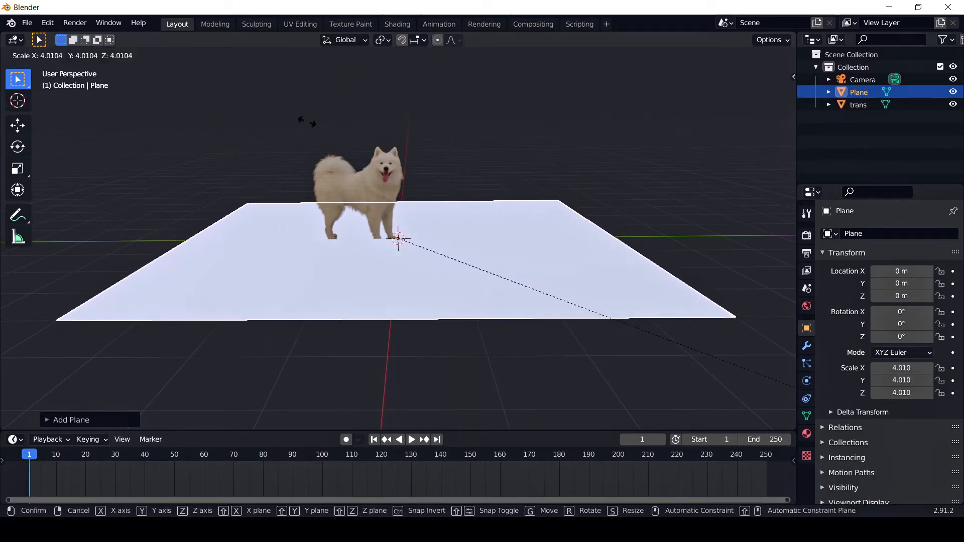
left_click(274, 186)
left_click(135, 316)
Step: In Edit Mode, add evenly spaced loop cuts in both directions to divide the floor plane into an 8 by 8 grid
middle_click_drag(136, 316, 115, 306)
middle_click_drag(152, 313, 160, 312)
middle_click_drag(457, 389, 263, 329)
middle_click_drag(437, 384, 451, 362)
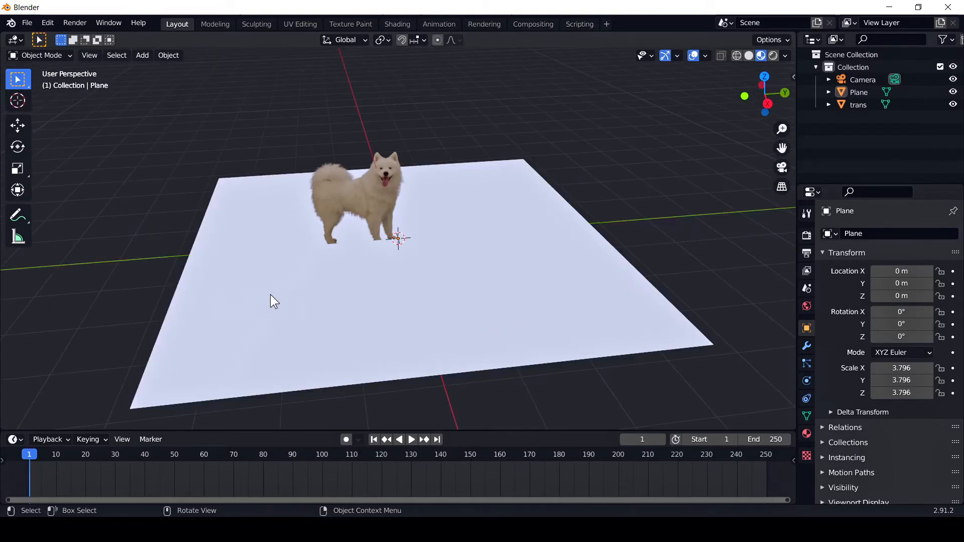
left_click(47, 55)
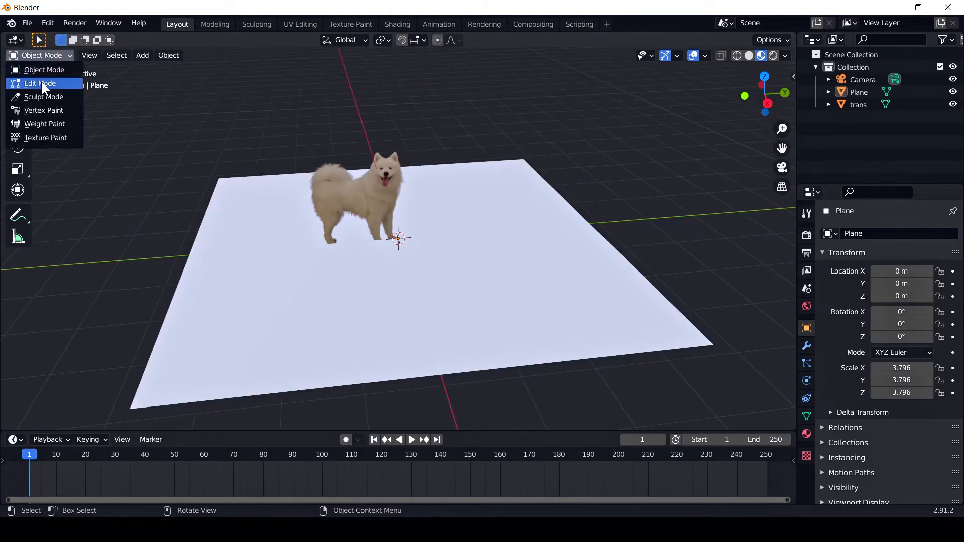
left_click(41, 80)
scroll(20, 363, "down", 2)
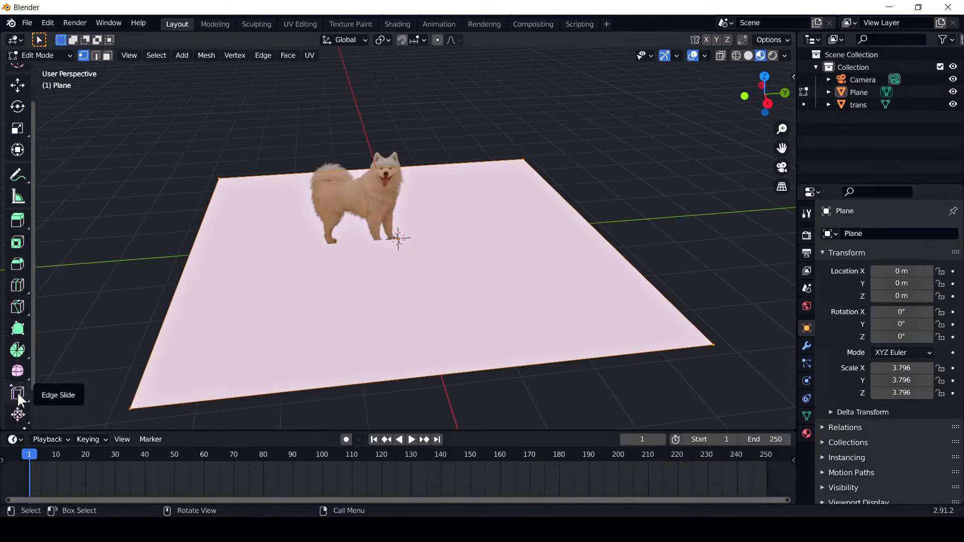
left_click(17, 286)
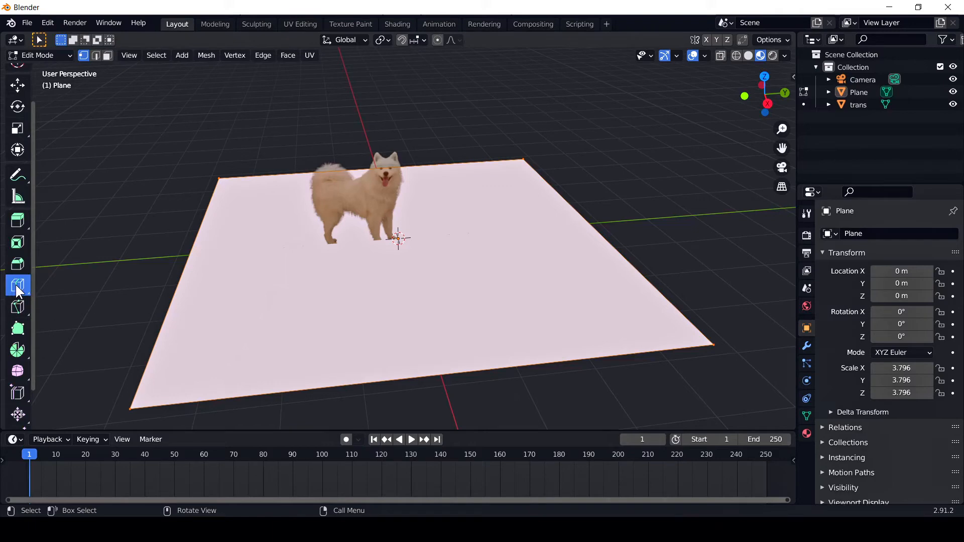
left_click(184, 271)
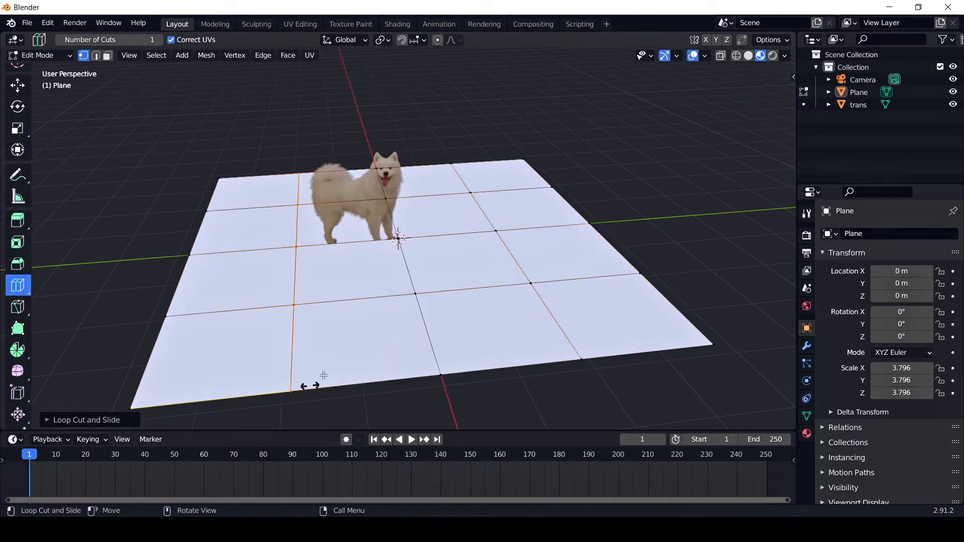
left_click(678, 328)
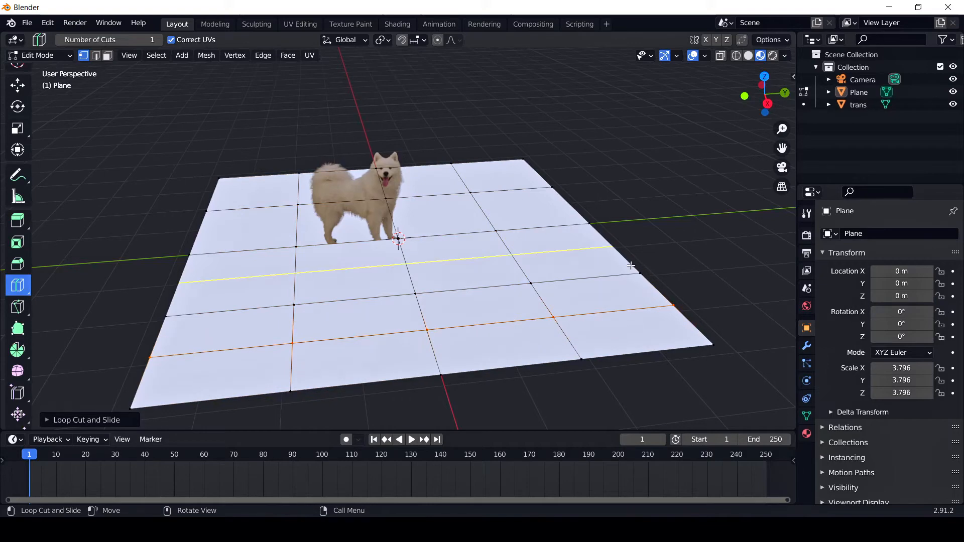
left_click(547, 187)
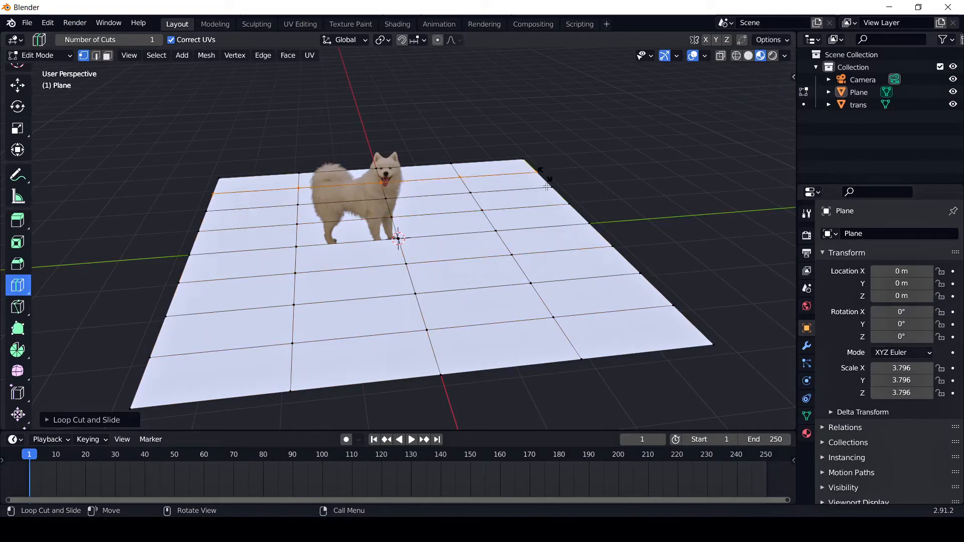
left_click(550, 357)
left_click(389, 381)
left_click(242, 379)
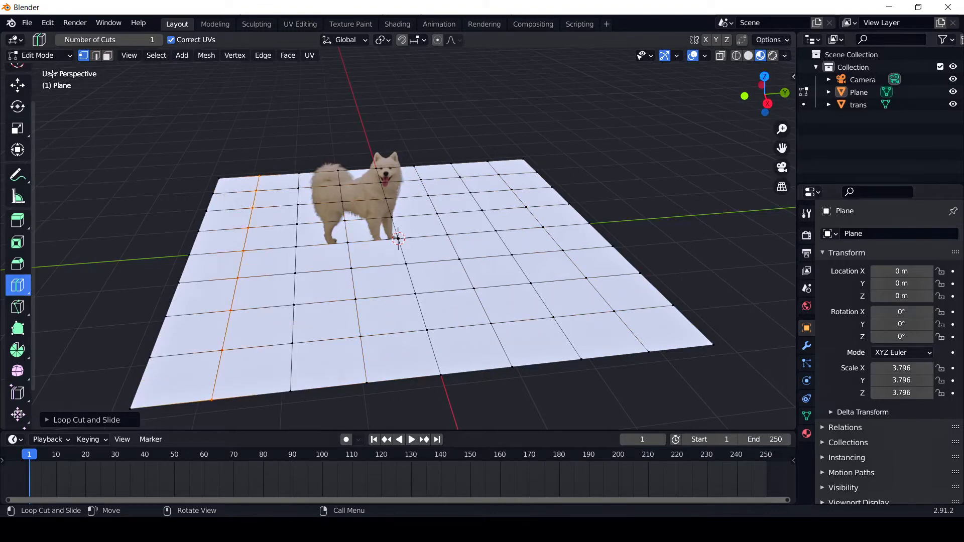
Step: Return to Object Mode and add a Subdivision Surface modifier to the floor plane, set to Simple with 2 viewport levels
left_click(44, 55)
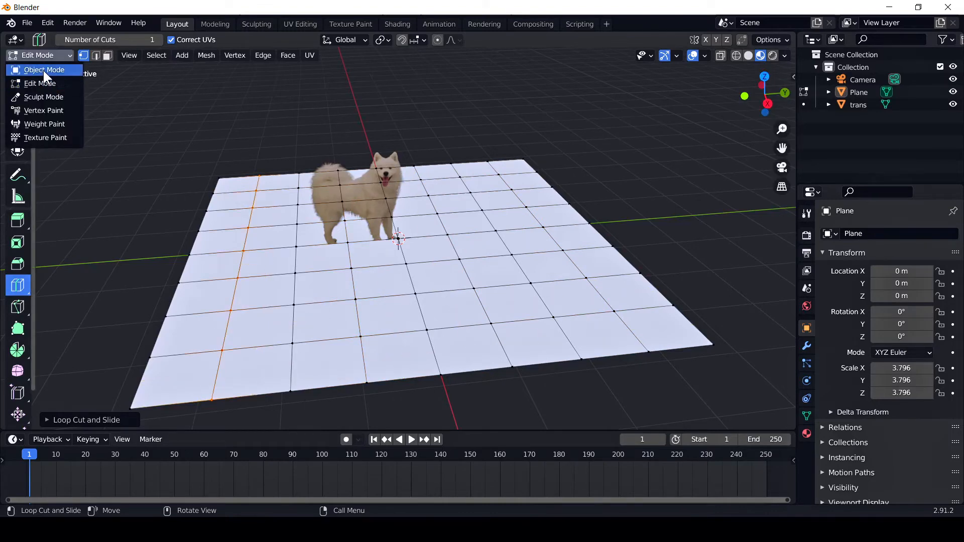
left_click(43, 69)
left_click(805, 346)
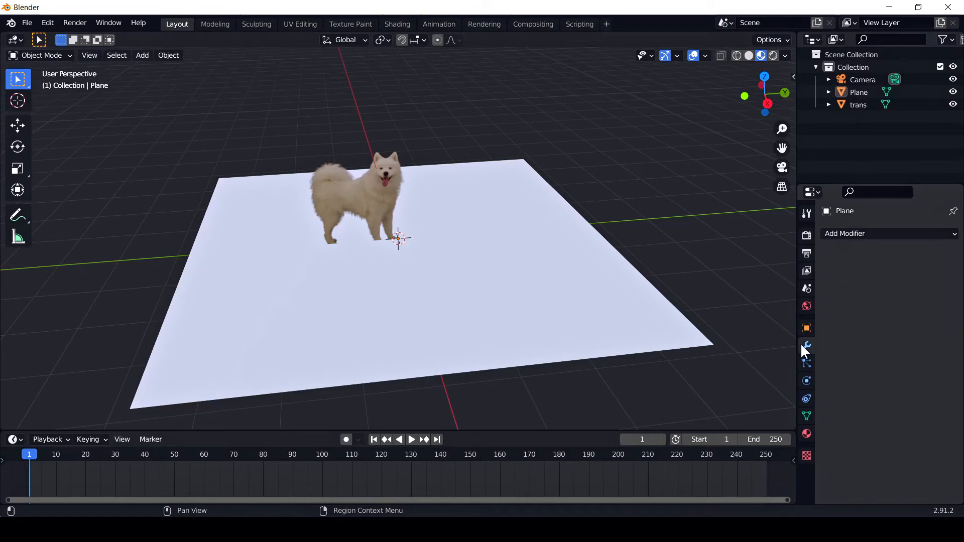
left_click(864, 233)
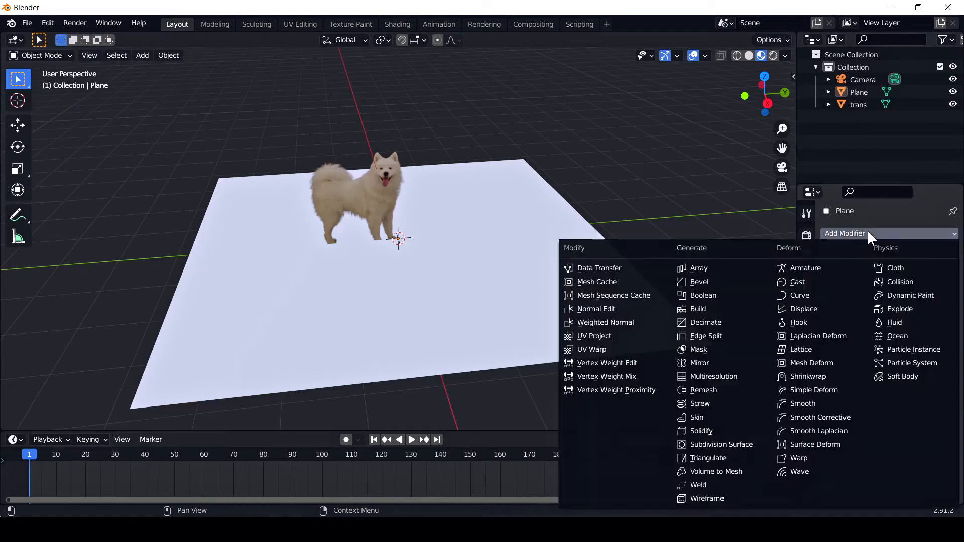
left_click(739, 444)
left_click(939, 289)
left_click(935, 274)
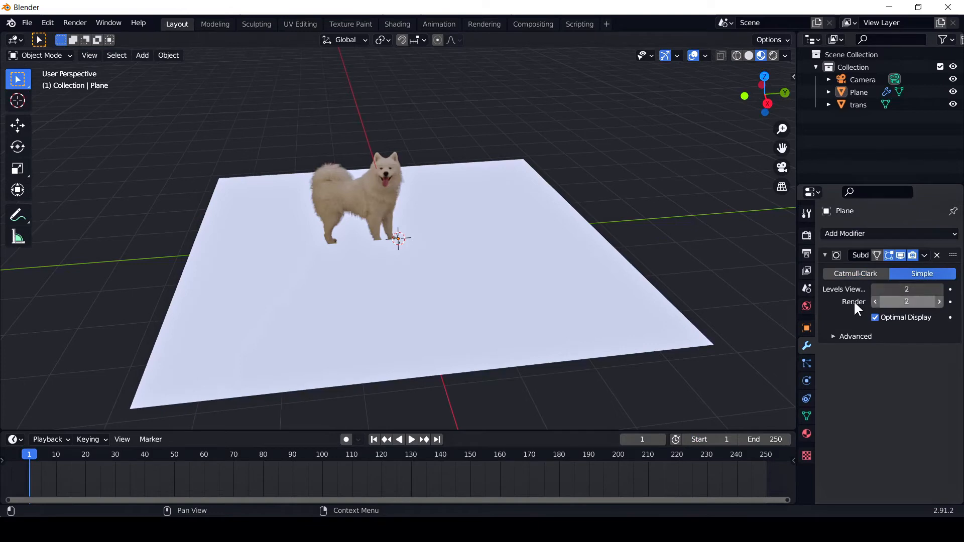
Step: Open the Shading workspace and select the floor plane
left_click(398, 25)
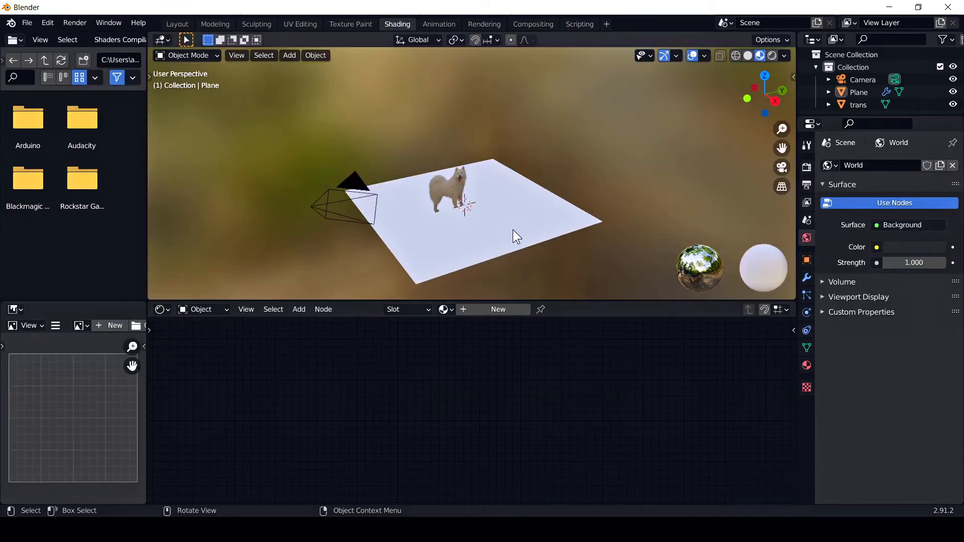
middle_click_drag(498, 244, 448, 249)
left_click(500, 262)
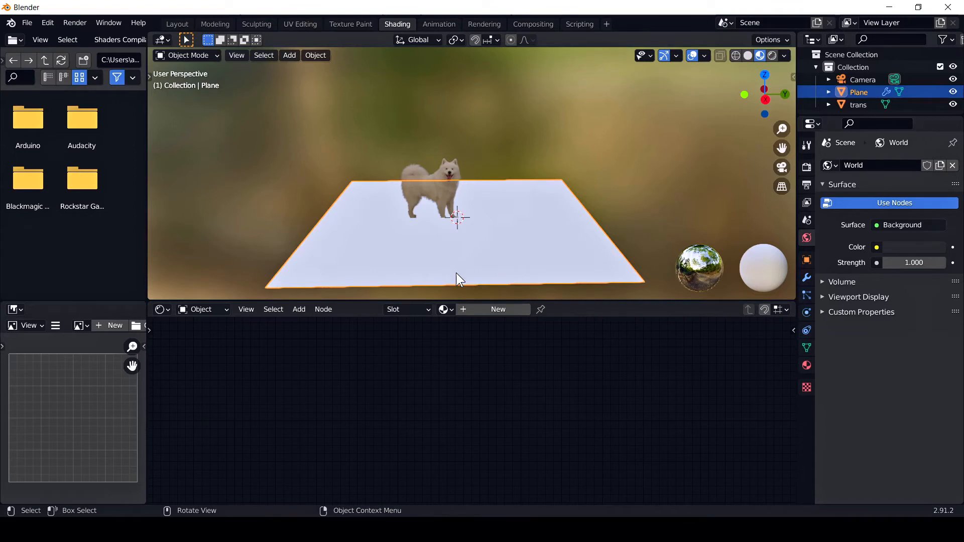
Step: Create a new material for the floor plane and add an Image Texture node beside its Principled BSDF
left_click(488, 309)
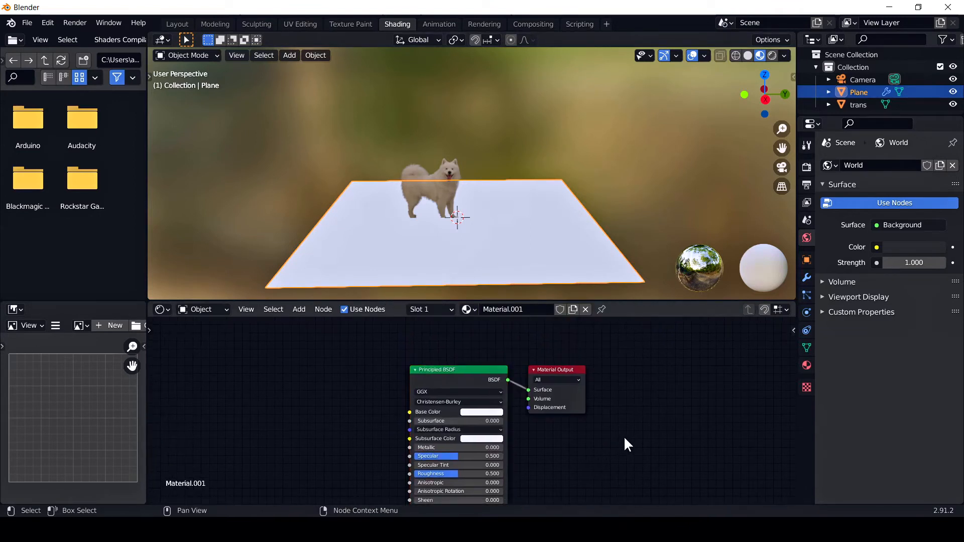
left_click_drag(553, 369, 592, 346)
middle_click_drag(536, 430, 543, 475)
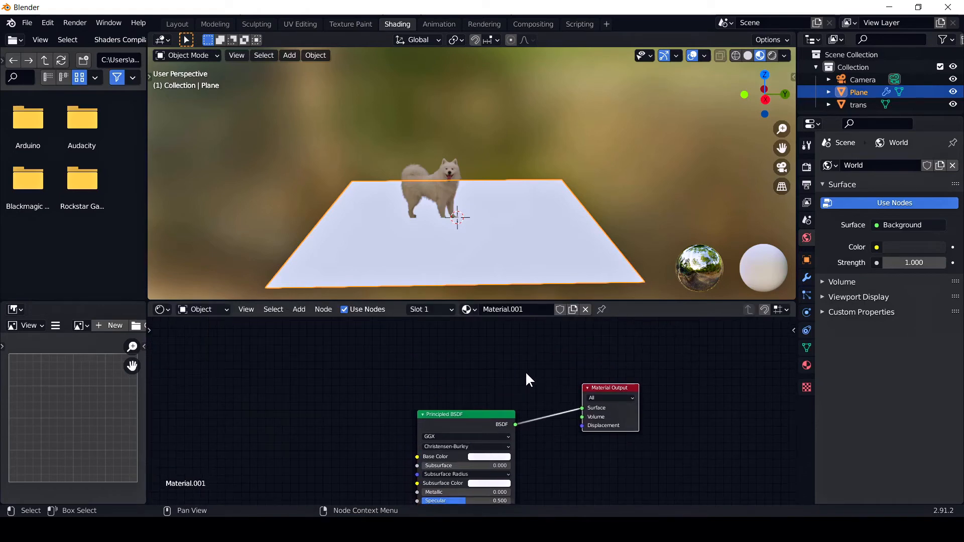
left_click(299, 310)
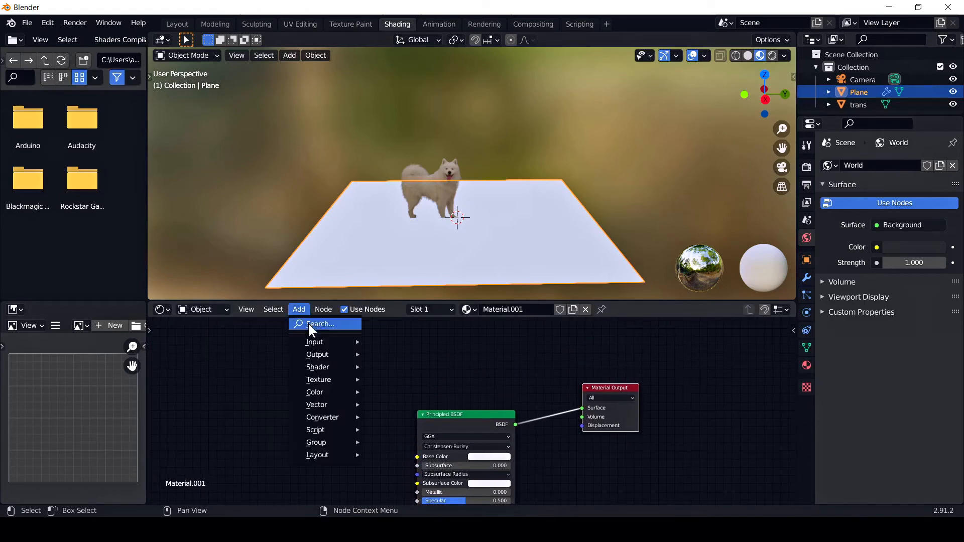
left_click(308, 322)
type("ima")
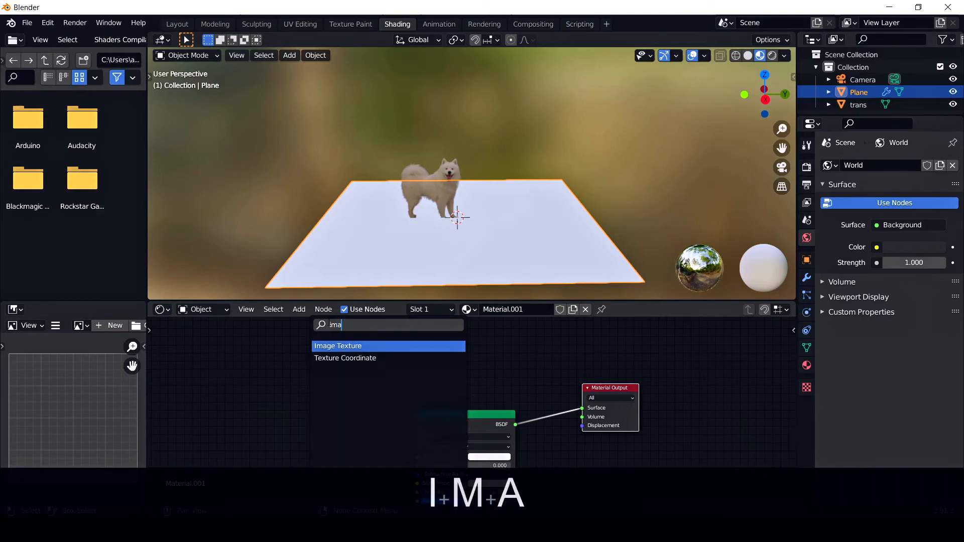
key("Return")
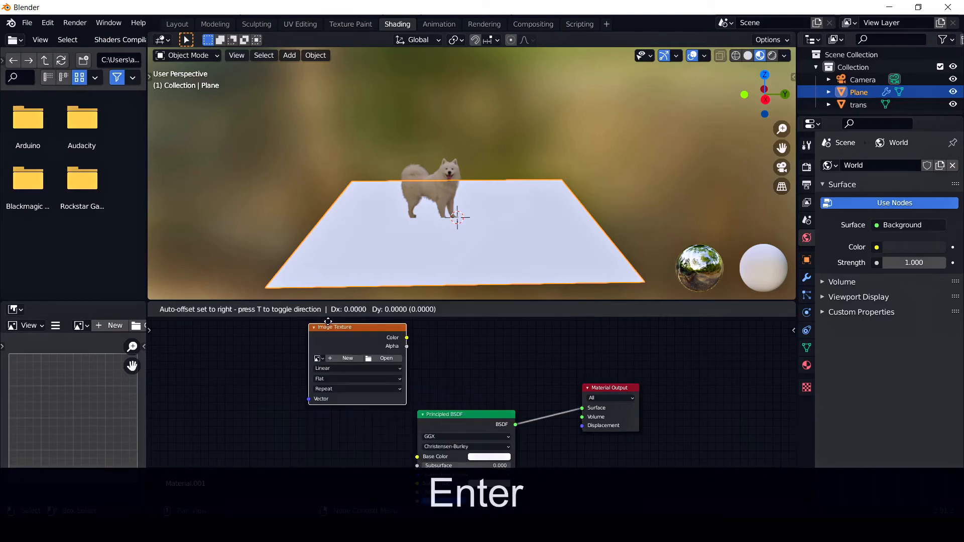
left_click(303, 331)
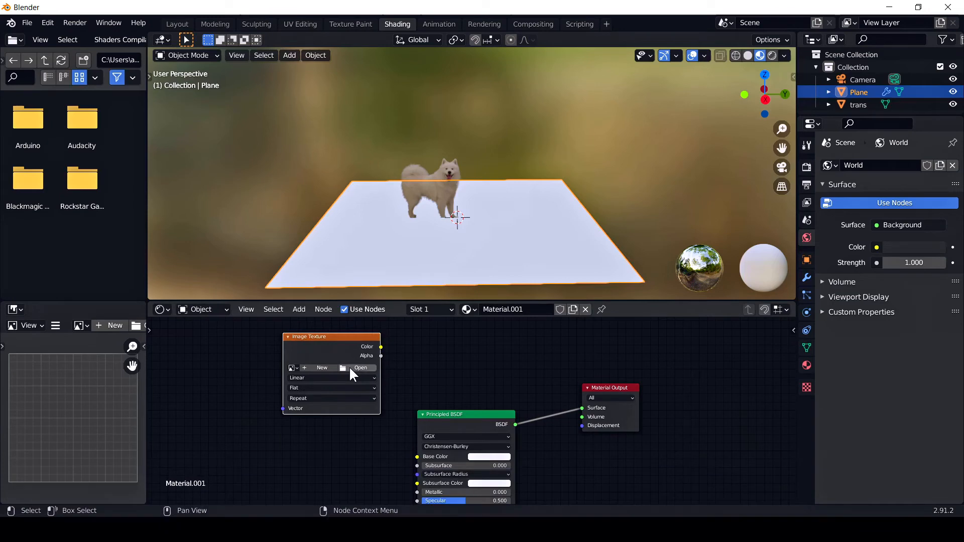
Step: Load teture.jpg from the Desktop into the Image Texture node and connect its Color output to the Material Output's Surface
left_click(363, 368)
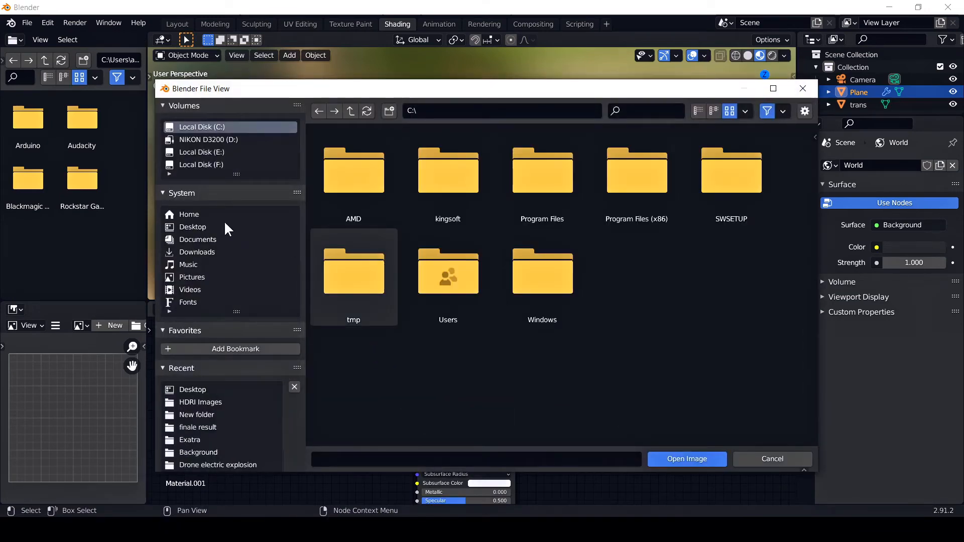
left_click(201, 227)
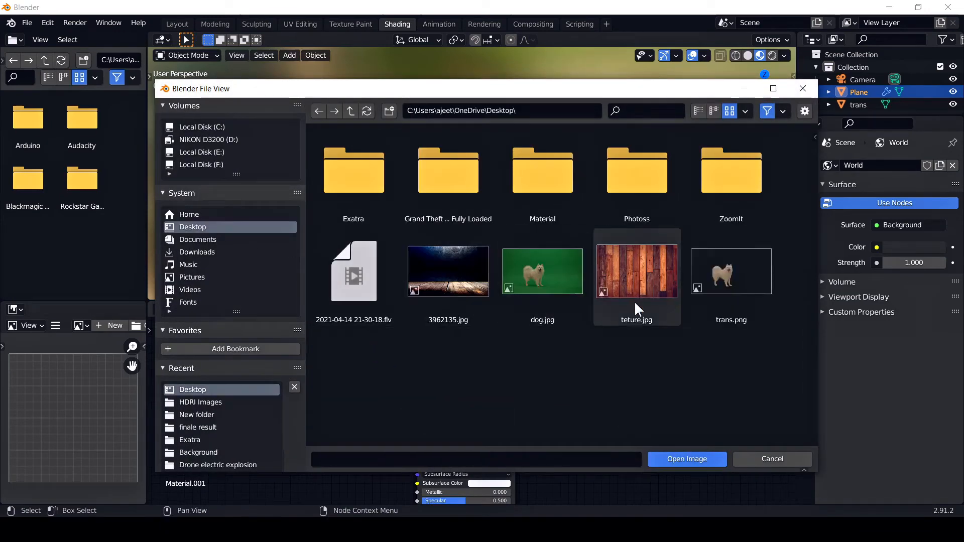
left_click(640, 275)
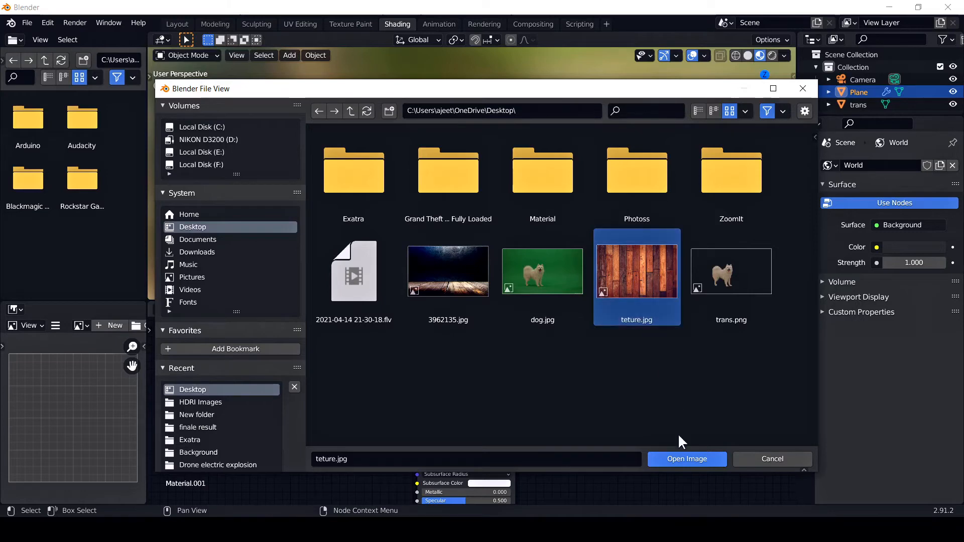
left_click(683, 458)
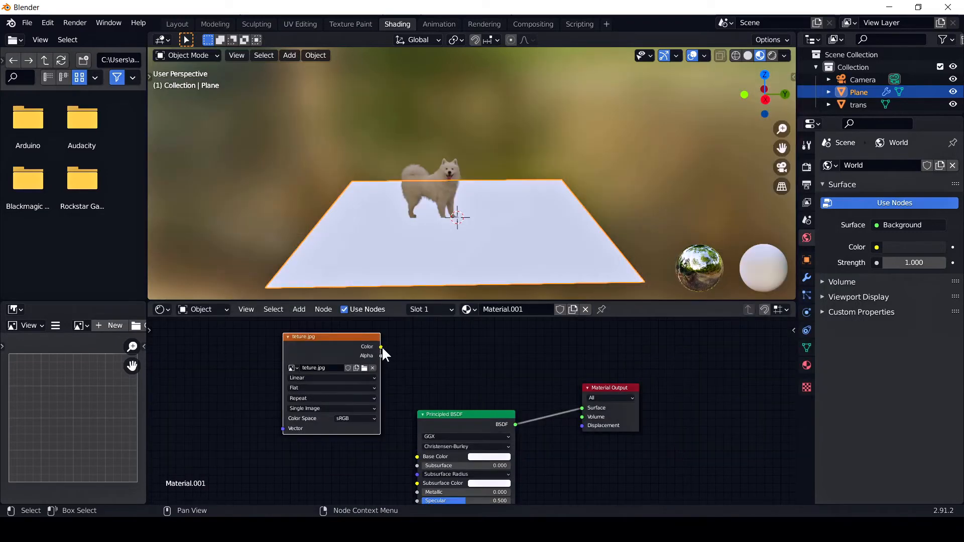
left_click_drag(381, 346, 602, 369)
middle_click_drag(546, 211, 483, 251)
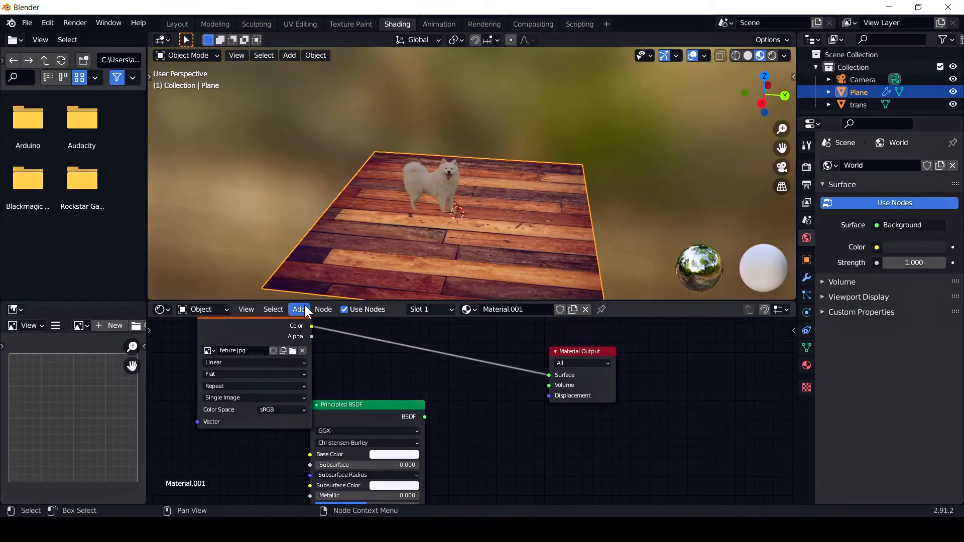
Step: Insert an Add Shader node between the image texture and Material Output, and connect the Principled BSDF to its second Shader input
left_click(304, 305)
mouse_move(330, 381)
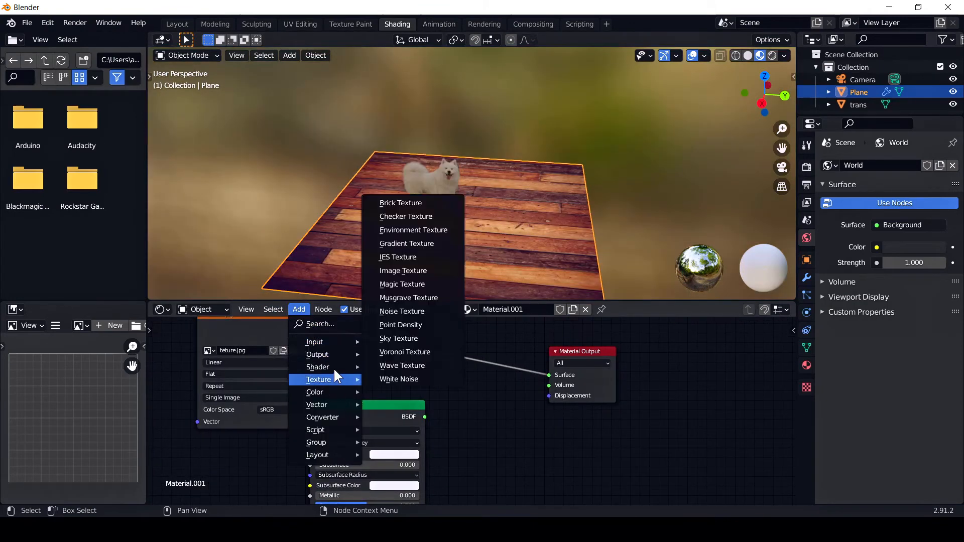
mouse_move(330, 363)
left_click(426, 162)
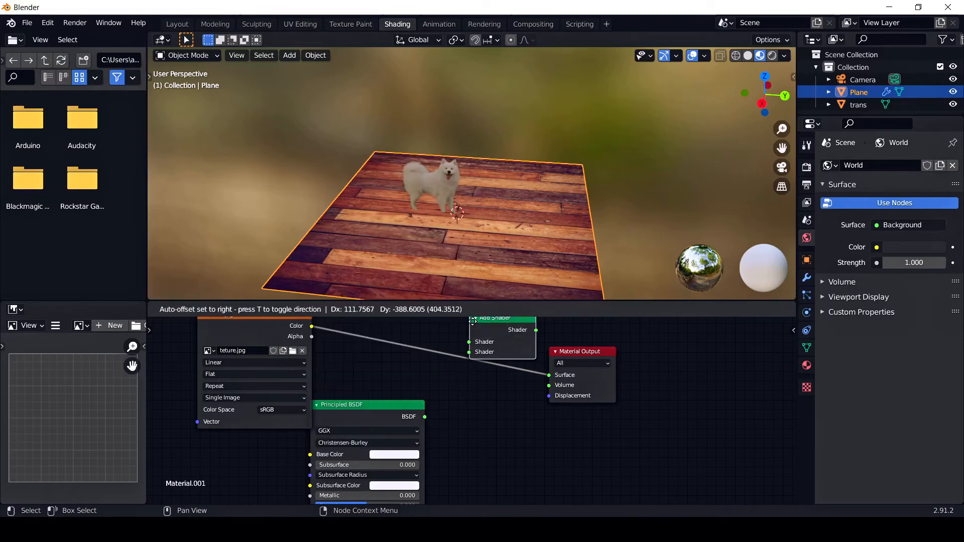
left_click(467, 347)
middle_click_drag(461, 429, 461, 407)
left_click_drag(425, 395, 444, 355)
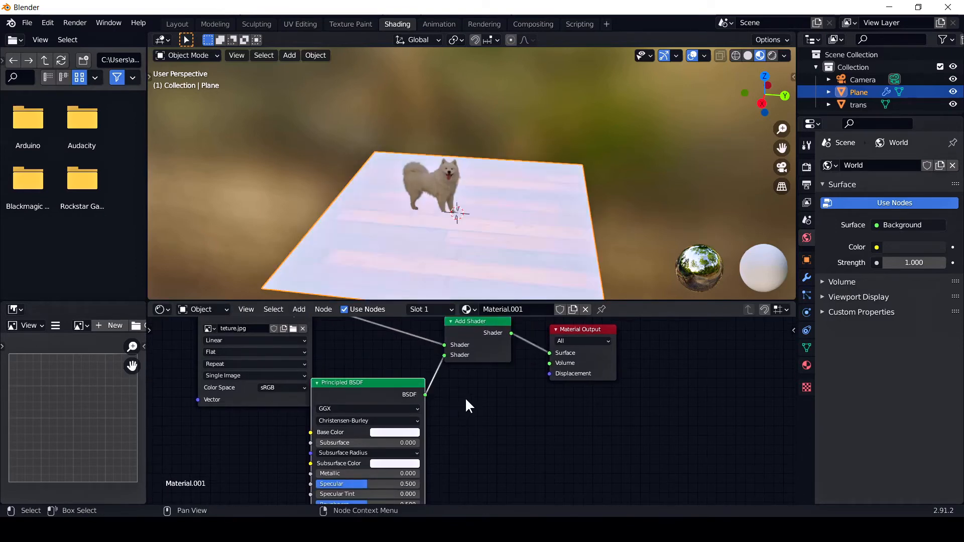
Step: Make the floor material mirror-like by setting the Principled BSDF's Metallic to 1.000 and Roughness to 0.000
left_click_drag(403, 382, 407, 391)
middle_click_drag(478, 433, 466, 365)
scroll(475, 439, "up", 1)
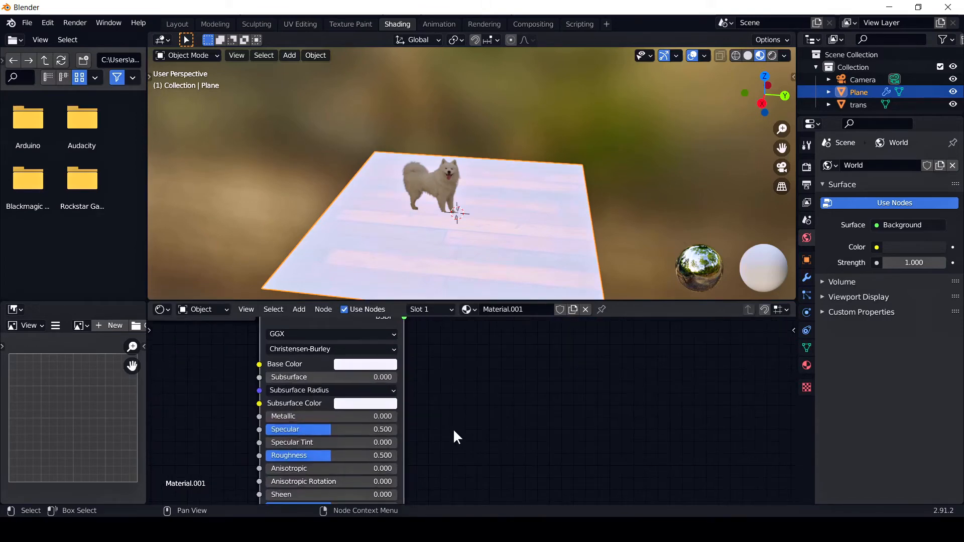
middle_click_drag(453, 428, 461, 394)
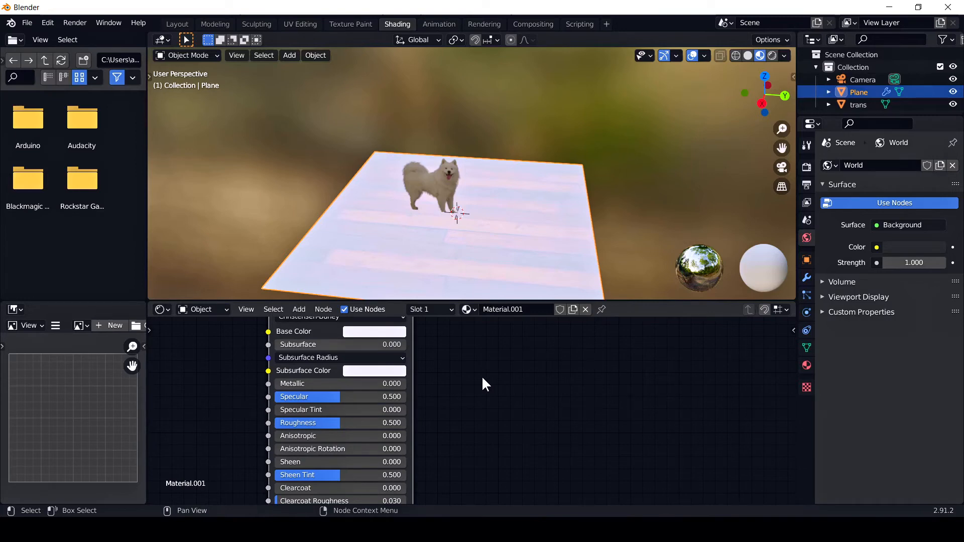
left_click_drag(311, 384, 410, 383)
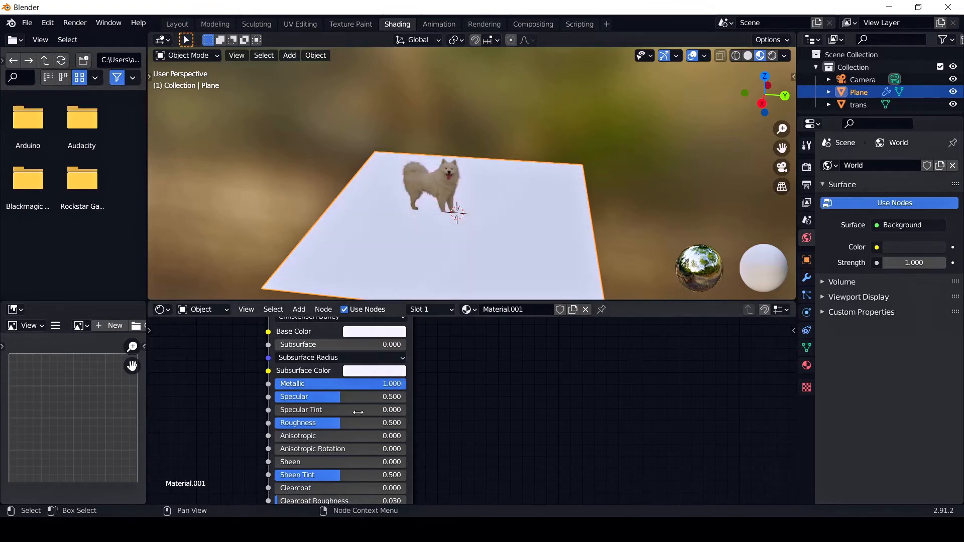
left_click_drag(333, 423, 277, 422)
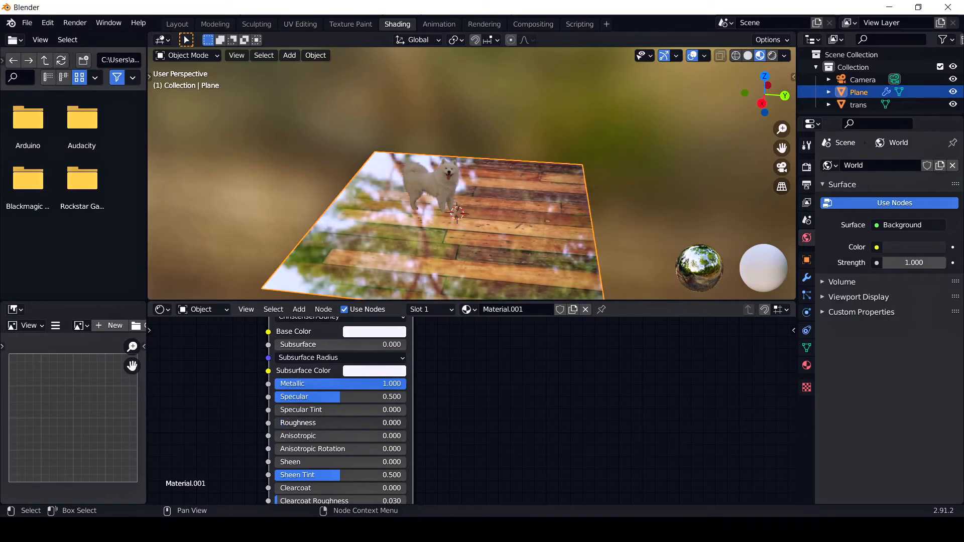
middle_click_drag(444, 419, 494, 482)
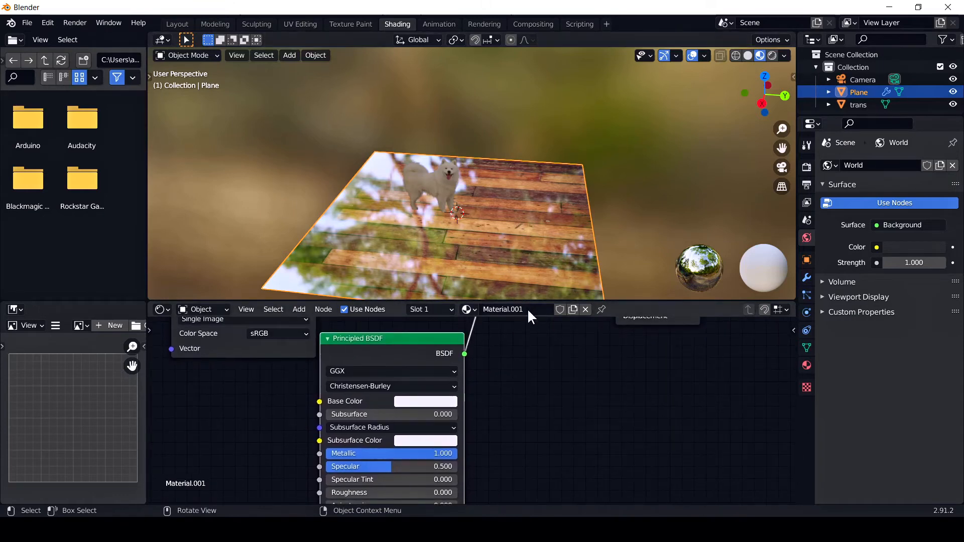
middle_click_drag(531, 382, 508, 467)
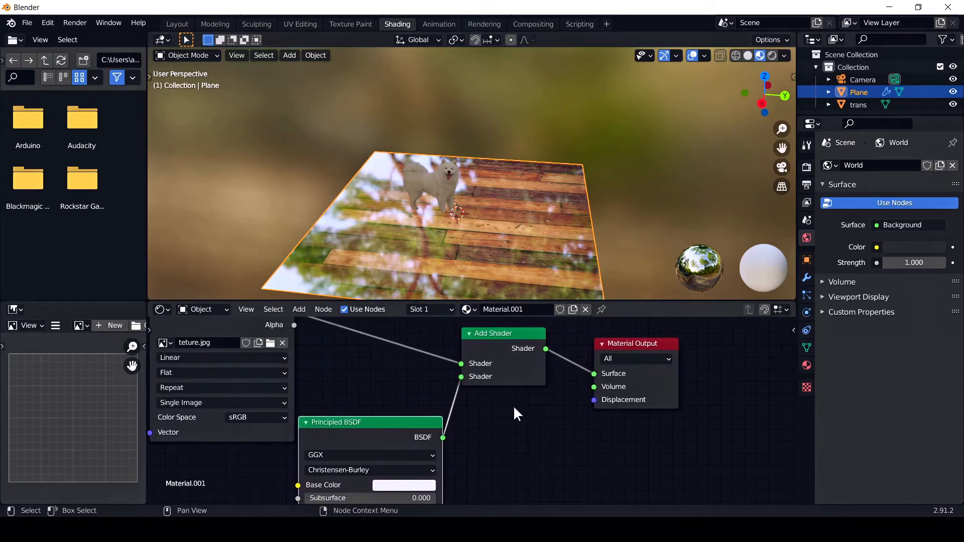
Step: In the Layout workspace with rendered shading, add a Sun light and raise it along the Z axis above the floor
left_click(177, 24)
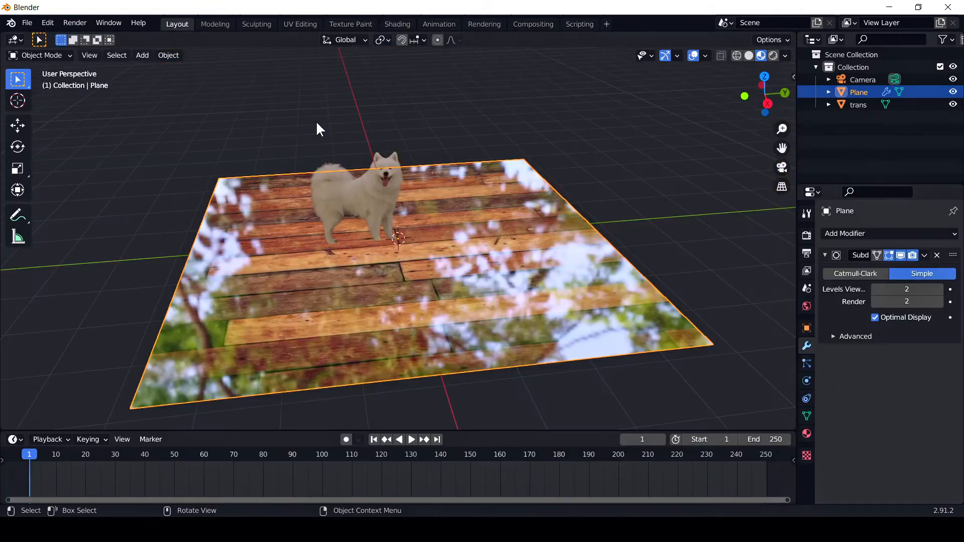
left_click(773, 55)
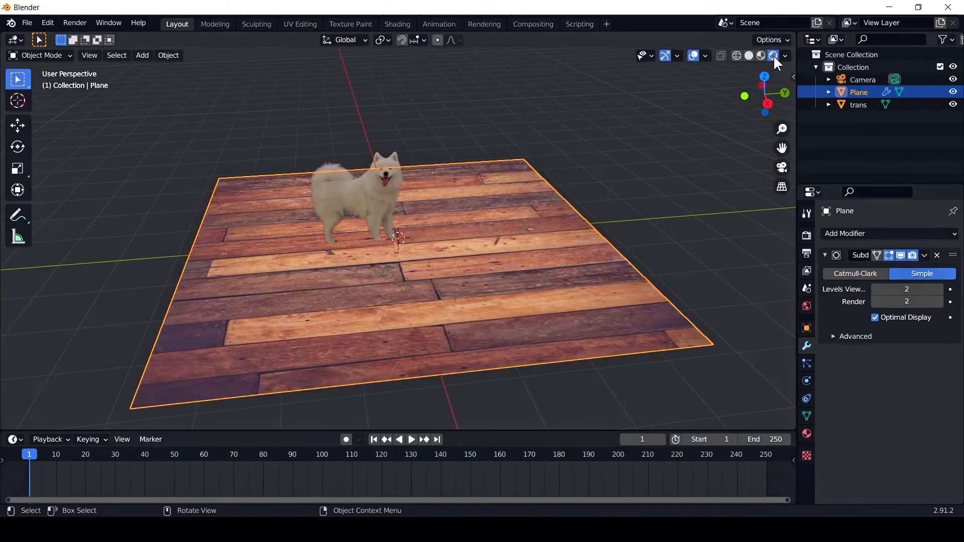
key("shift+a")
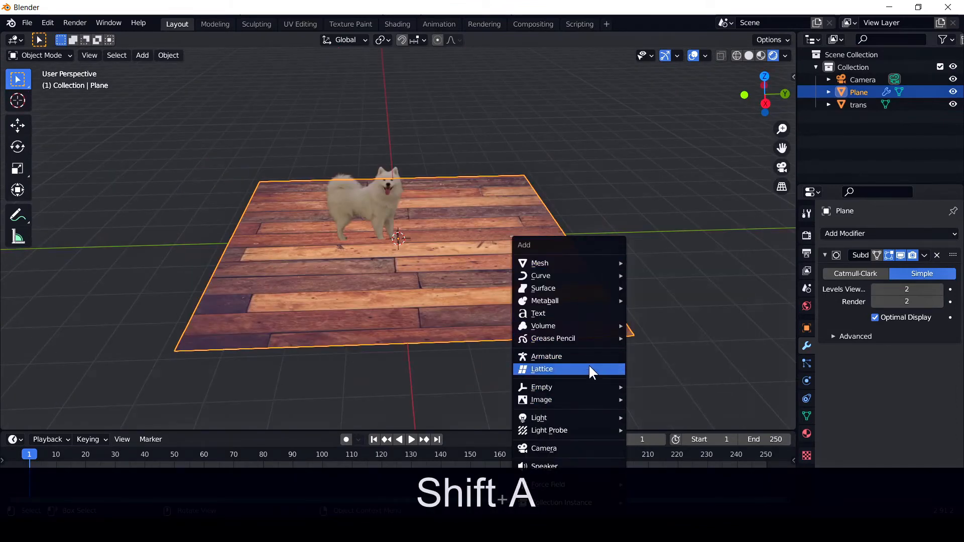
mouse_move(572, 402)
mouse_move(565, 419)
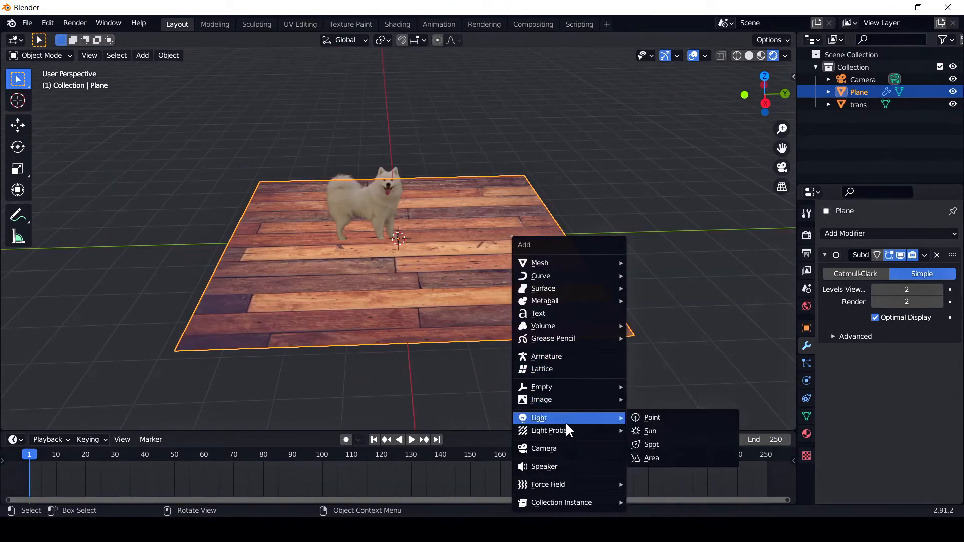
left_click(649, 432)
key("g")
key("z")
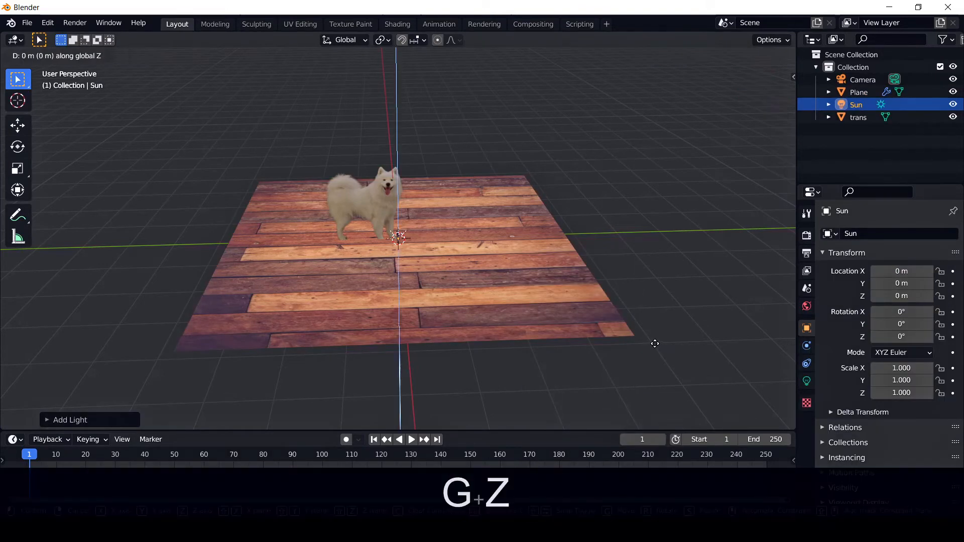
left_click(682, 161)
middle_click_drag(609, 215, 405, 264)
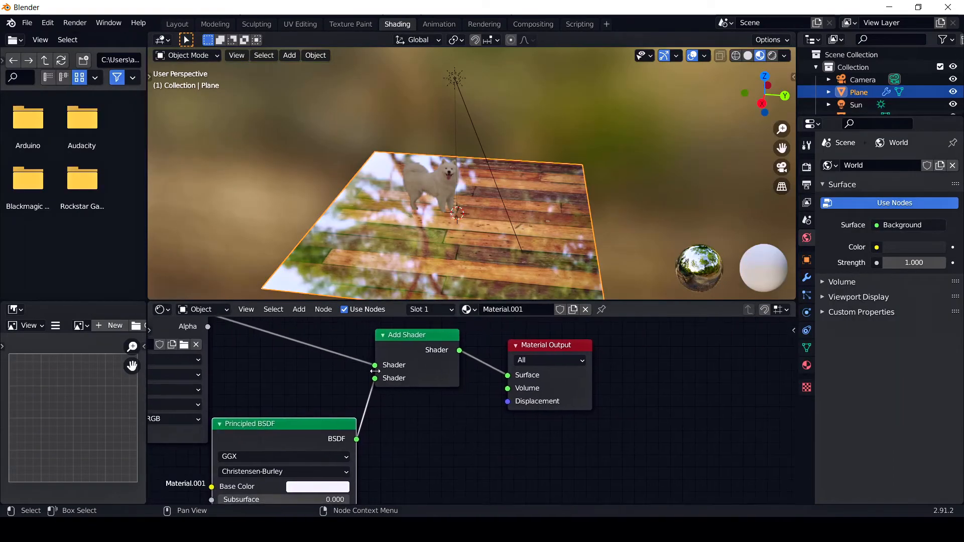
Step: In the floor's shader graph, delete the Add Shader node and connect the Principled BSDF directly to the Material Output's Surface
left_click(423, 333)
key("Delete")
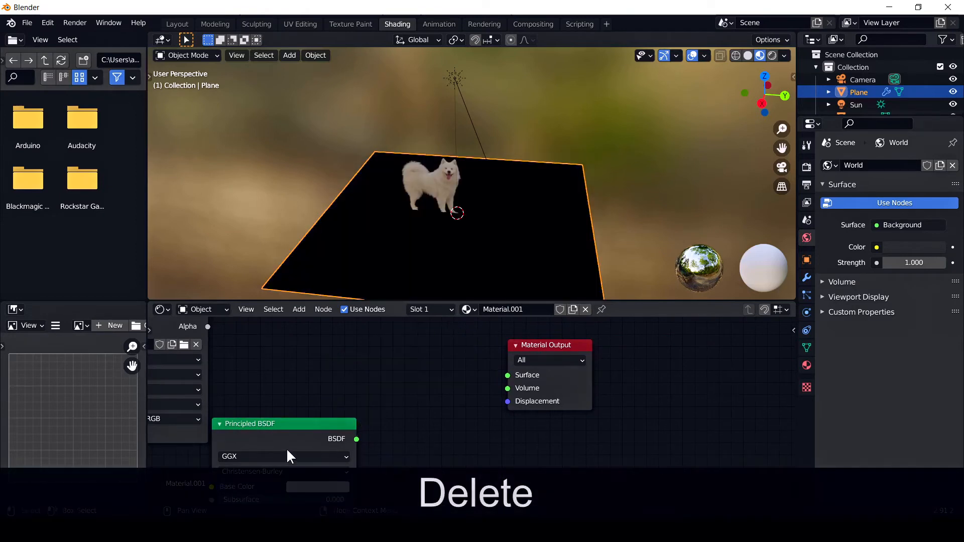
left_click_drag(287, 421, 363, 343)
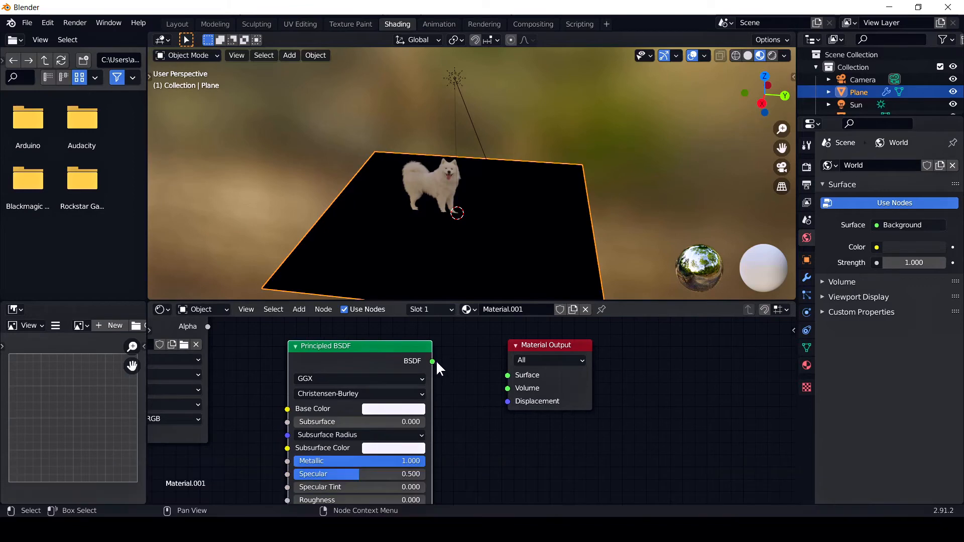
left_click_drag(432, 361, 507, 375)
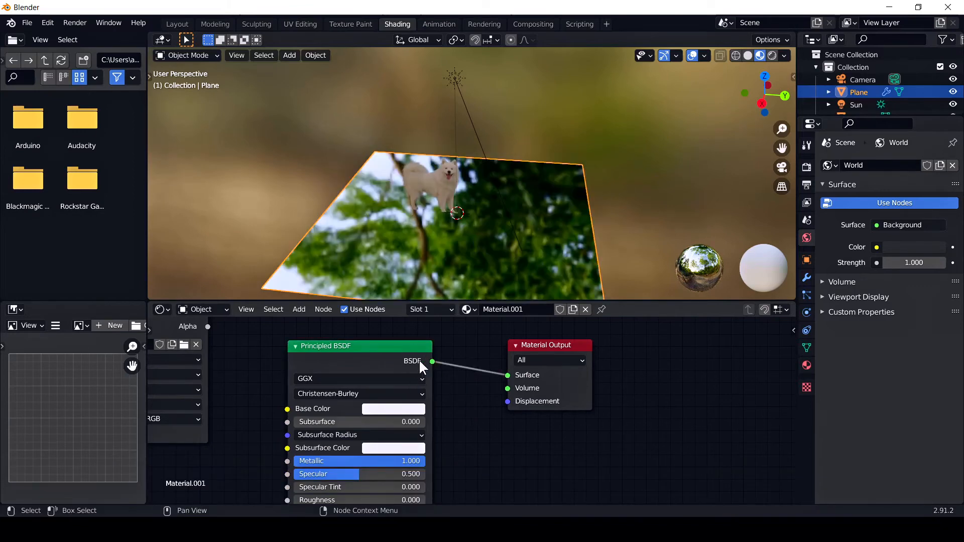
Step: Connect the teture.jpg node's Color output to the Principled BSDF's Base Color
middle_click_drag(462, 407, 546, 453)
middle_click_drag(311, 390, 309, 368)
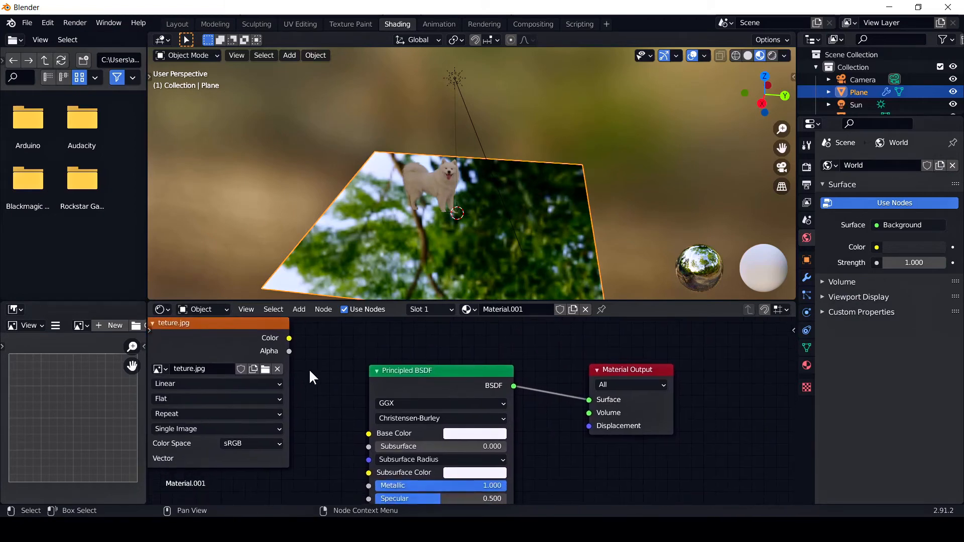
mouse_move(288, 338)
left_mouse_down()
mouse_move(337, 380)
mouse_move(367, 434)
left_mouse_up()
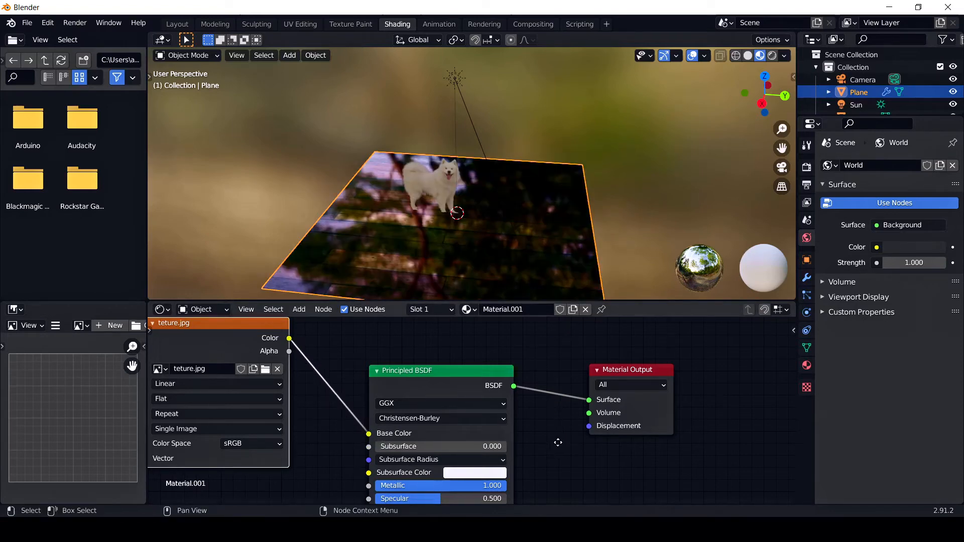
middle_click_drag(558, 442, 540, 365)
mouse_move(580, 248)
middle_mouse_down()
mouse_move(557, 213)
mouse_move(514, 246)
mouse_move(642, 254)
mouse_move(599, 219)
mouse_move(611, 243)
mouse_move(628, 237)
mouse_move(593, 211)
middle_mouse_up()
Step: Return to the Layout workspace, preview the scene with rendered shading, and set the render engine to Cycles
left_click(181, 23)
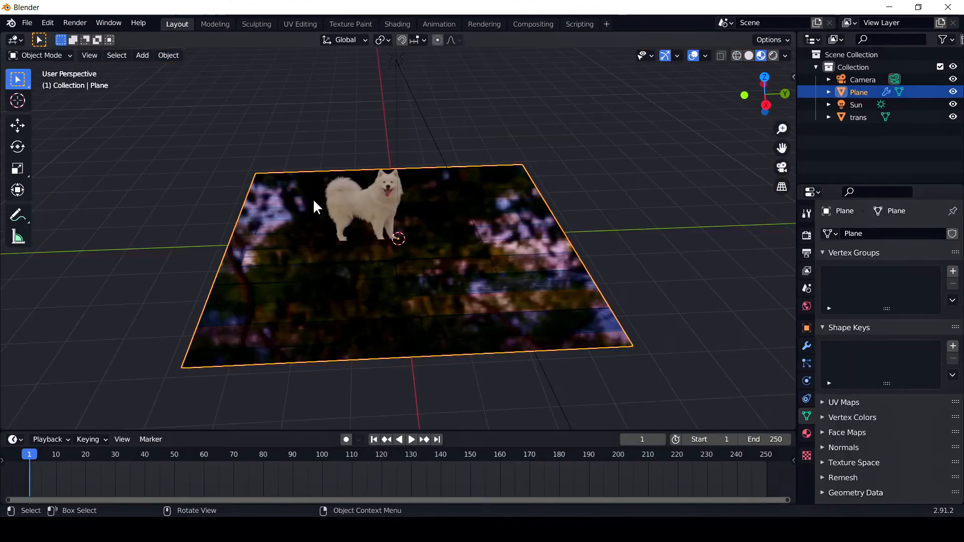
left_click(773, 56)
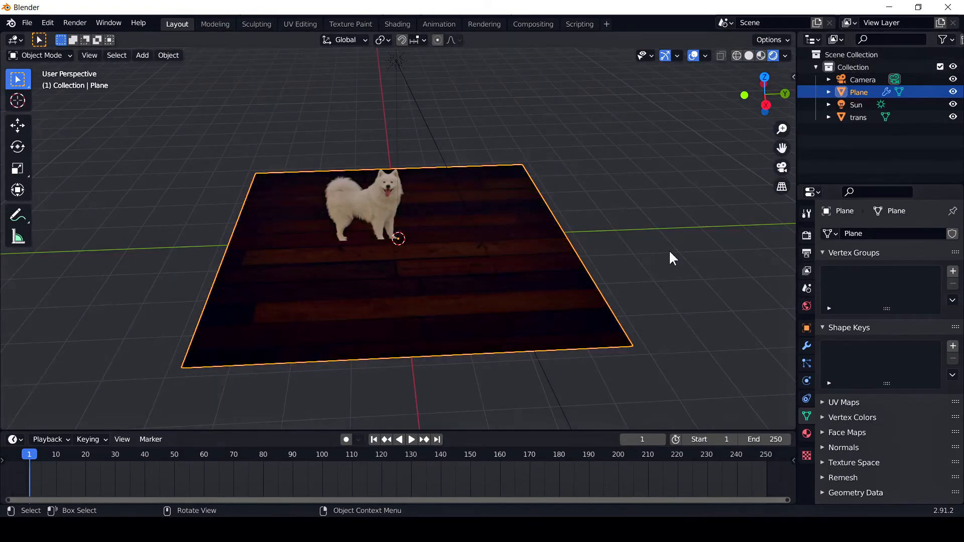
mouse_move(731, 301)
middle_mouse_down()
mouse_move(712, 299)
mouse_move(733, 297)
middle_mouse_up()
left_click(806, 235)
left_click(902, 234)
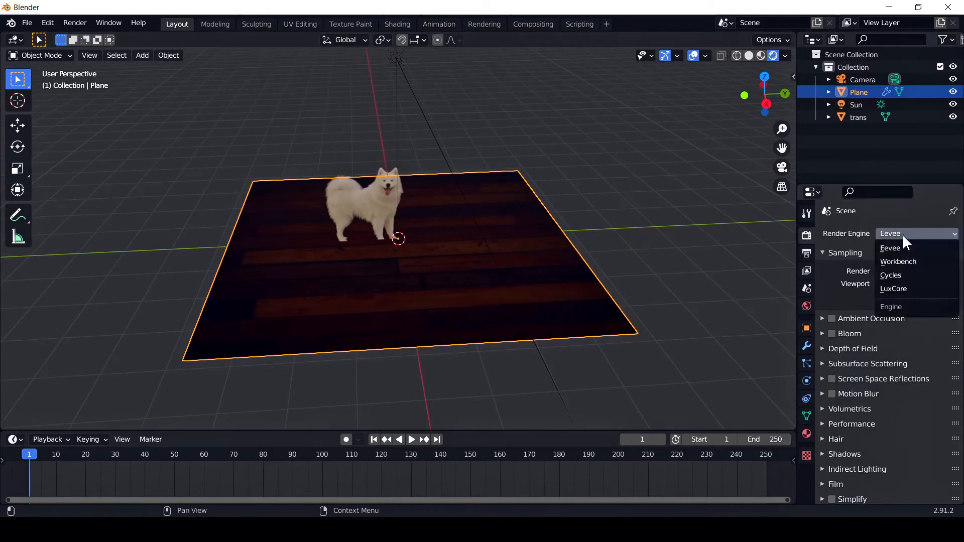
left_click(908, 275)
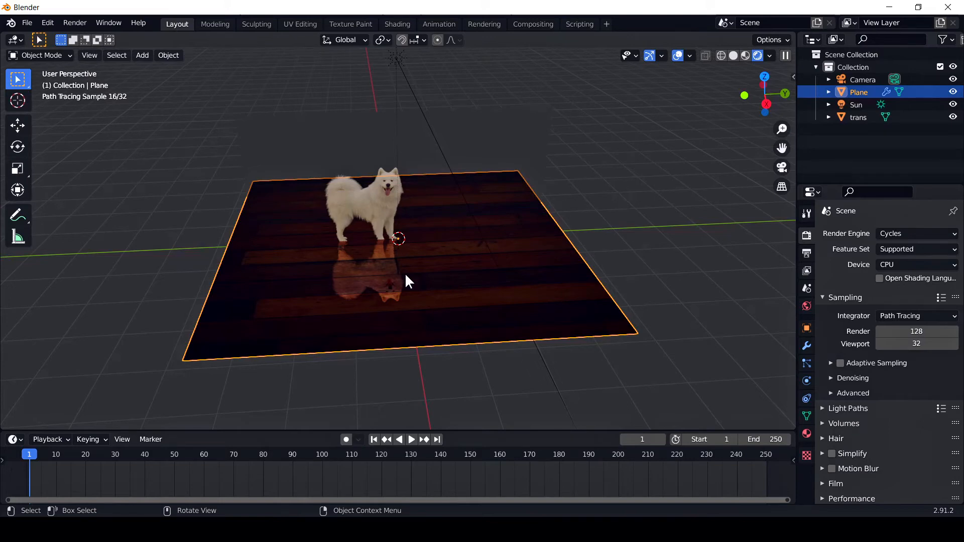
Step: Give the world background an Environment Texture using hdri_sky_473-thumbs.jpg from E:\HDRI Images, and preview it with rendered shading
left_click(744, 55)
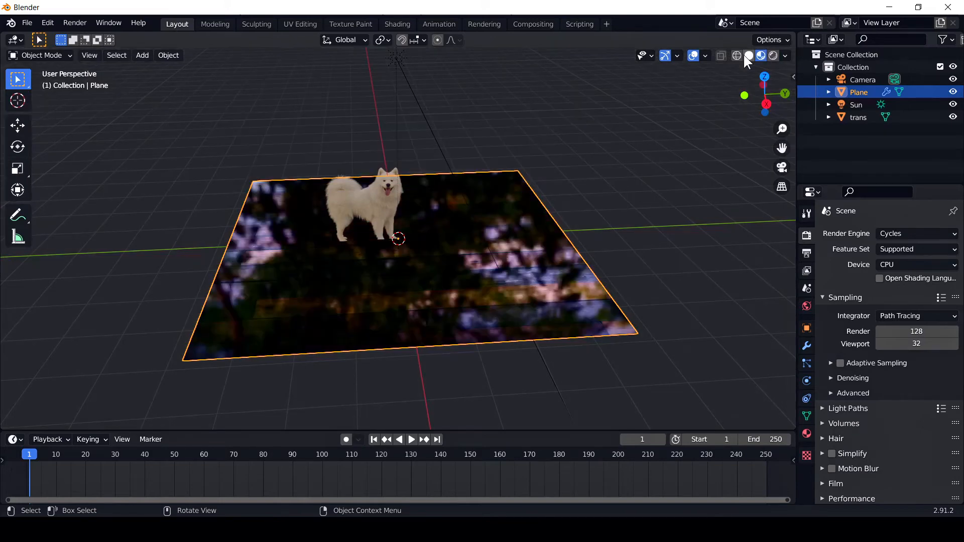
left_click(806, 306)
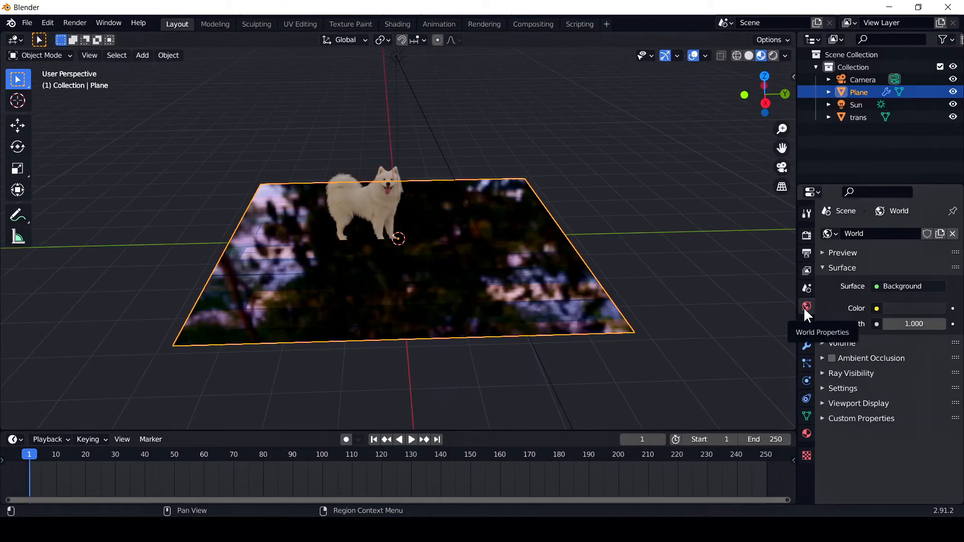
left_click(876, 308)
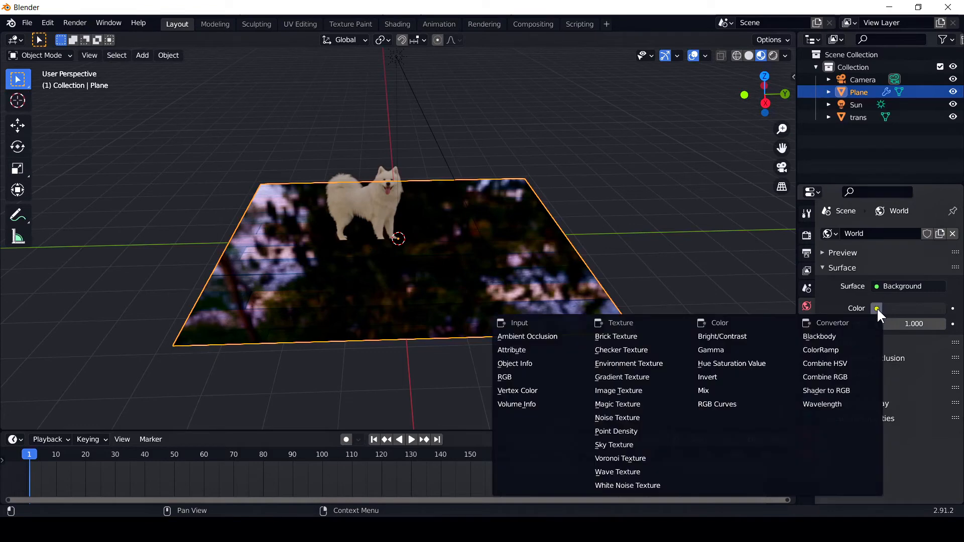
left_click(631, 364)
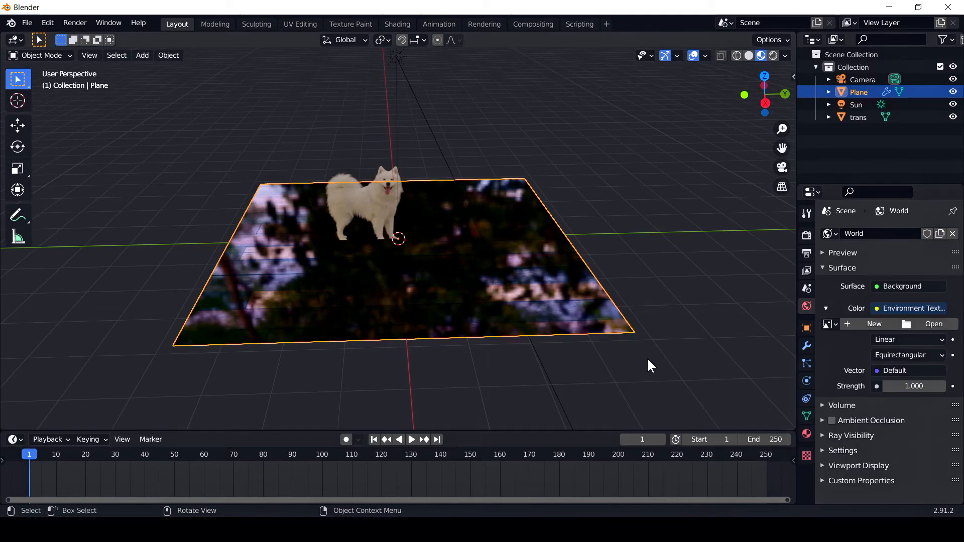
left_click(925, 323)
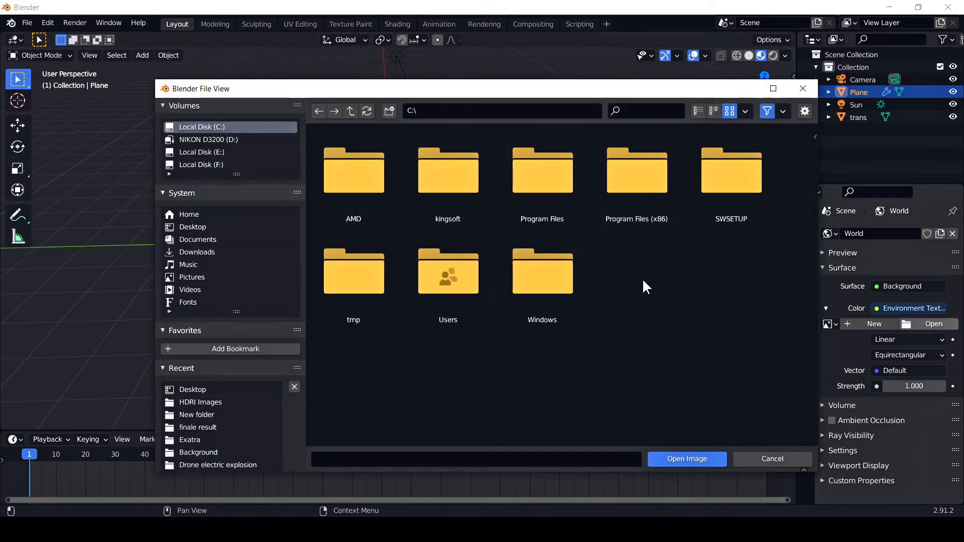
left_click(210, 152)
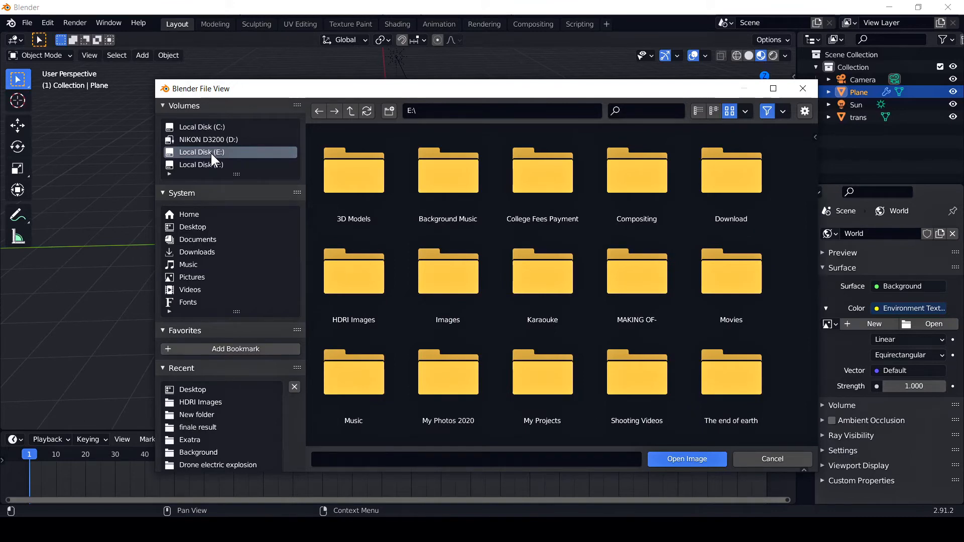
double_click(340, 273)
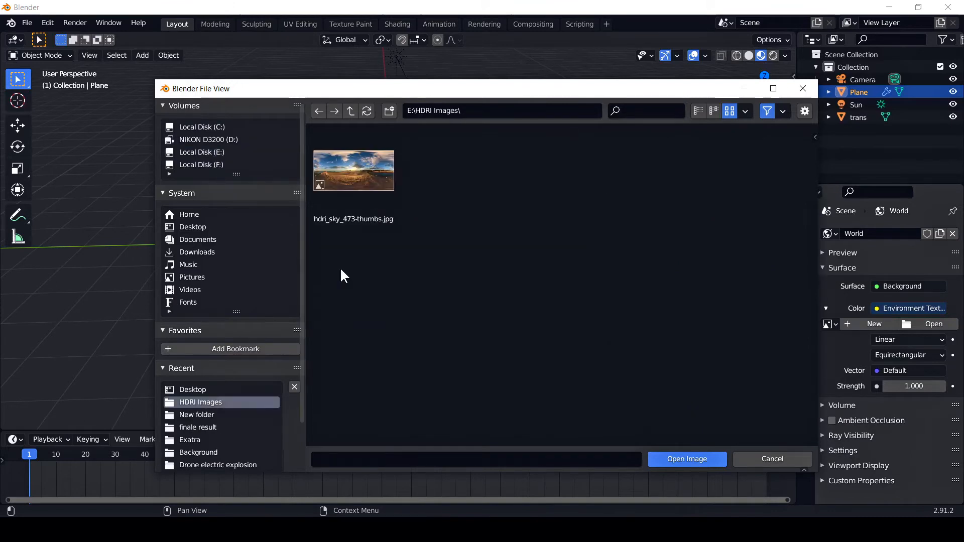
left_click(356, 198)
left_click(670, 458)
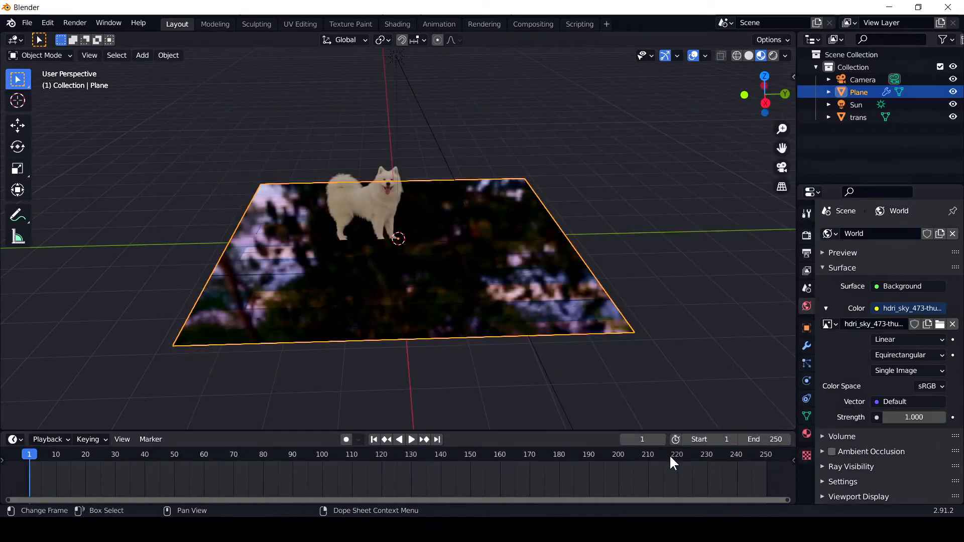
left_click(757, 55)
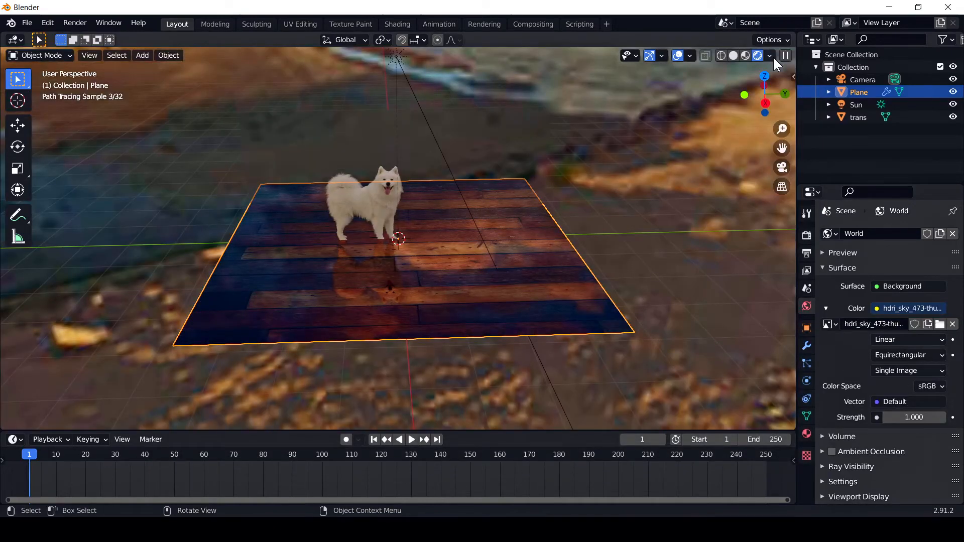
Step: Return the viewport to material preview and enable Transparent under Film in the render settings
left_click(747, 55)
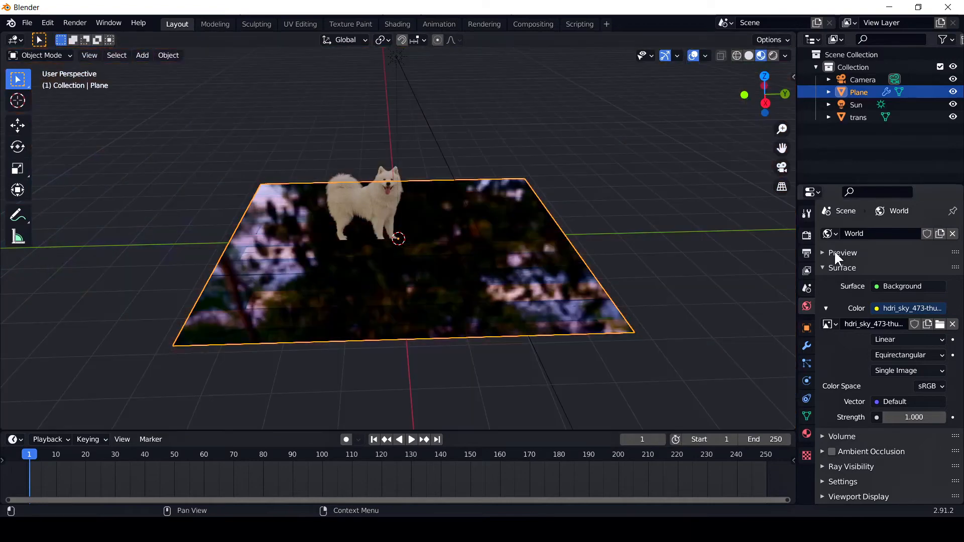
left_click(807, 253)
left_click(806, 236)
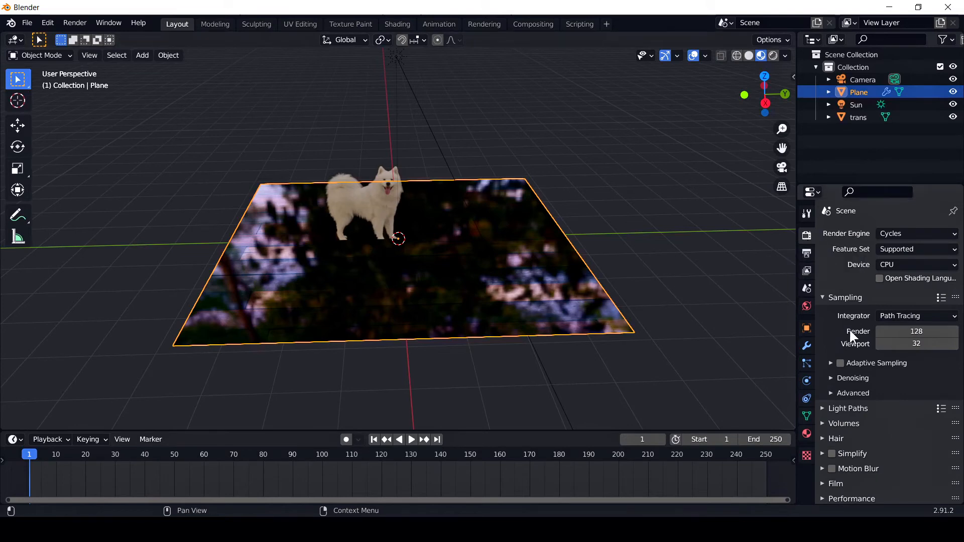
scroll(848, 338, "down", 3)
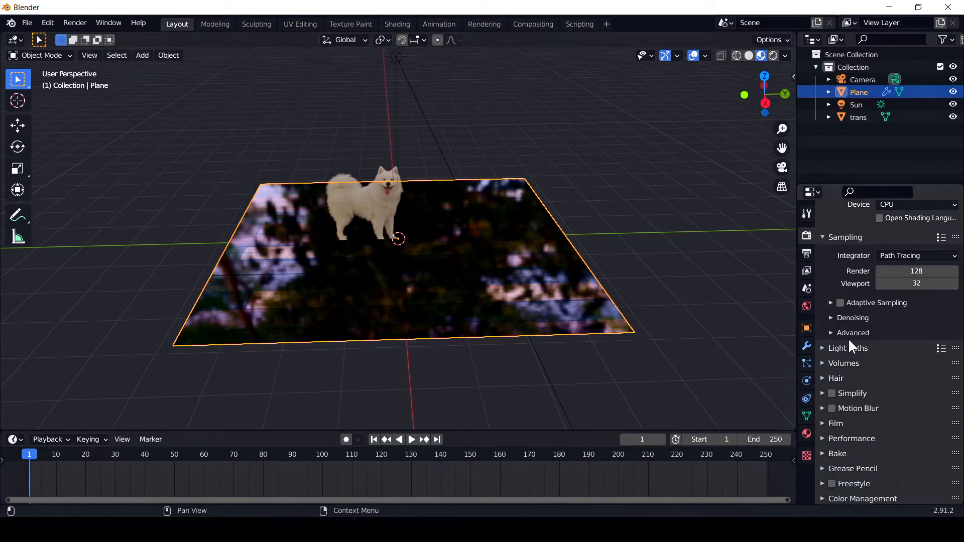
left_click(822, 422)
scroll(845, 408, "down", 4)
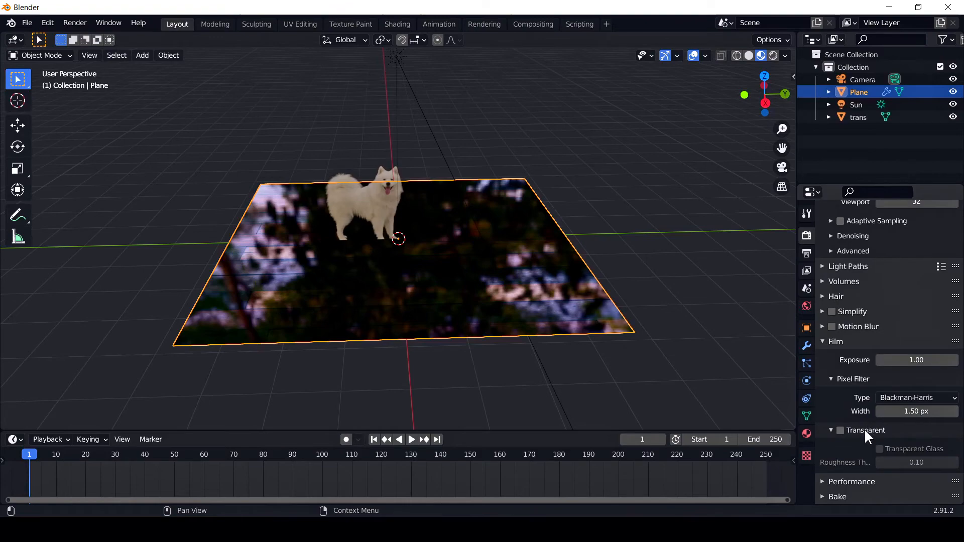
left_click(840, 431)
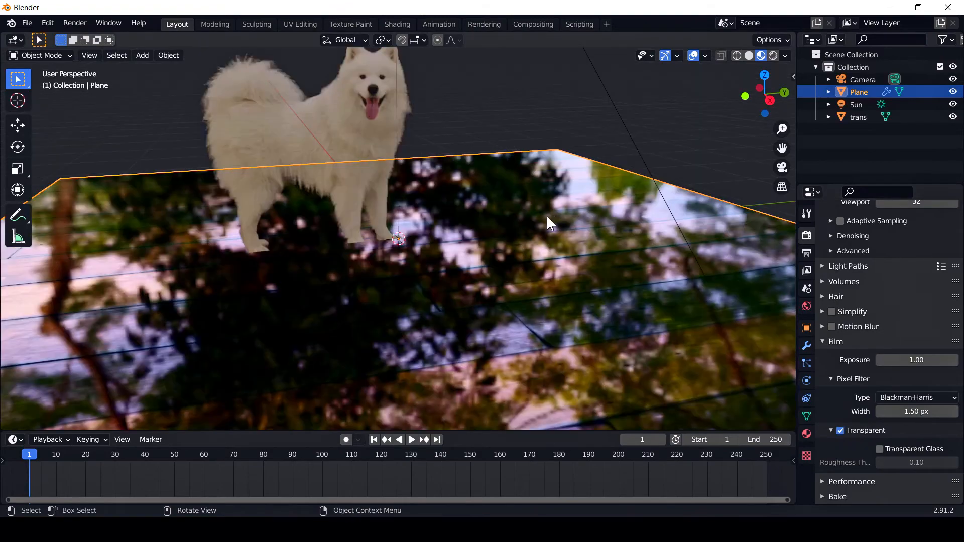
Step: Preview the dog and its floor reflection up close with rendered shading
middle_click_drag(544, 221, 604, 286, "shift")
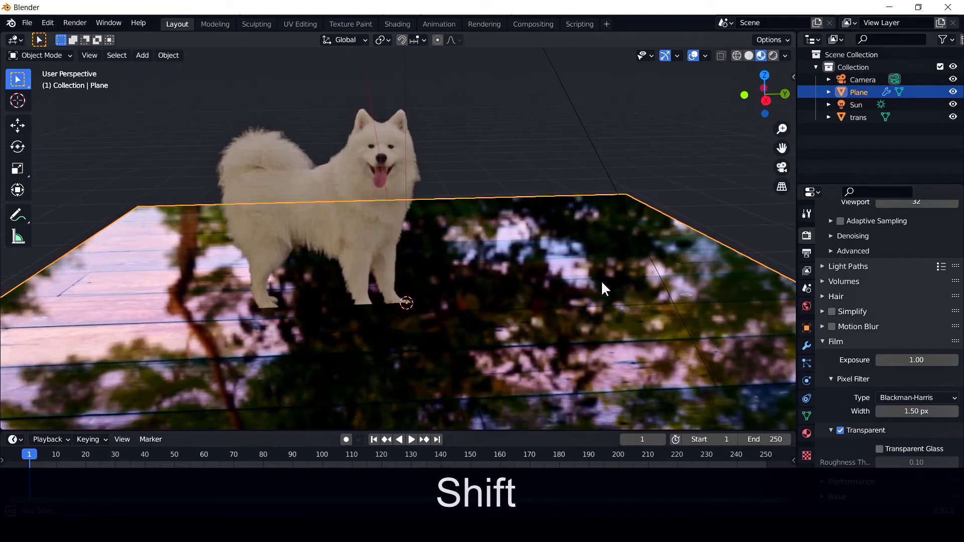
left_click(773, 57)
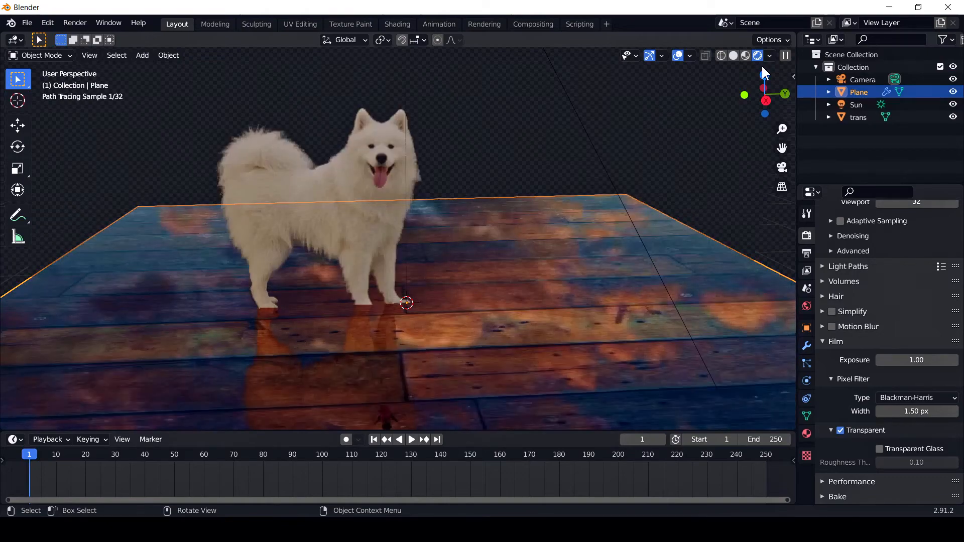
left_click(726, 105)
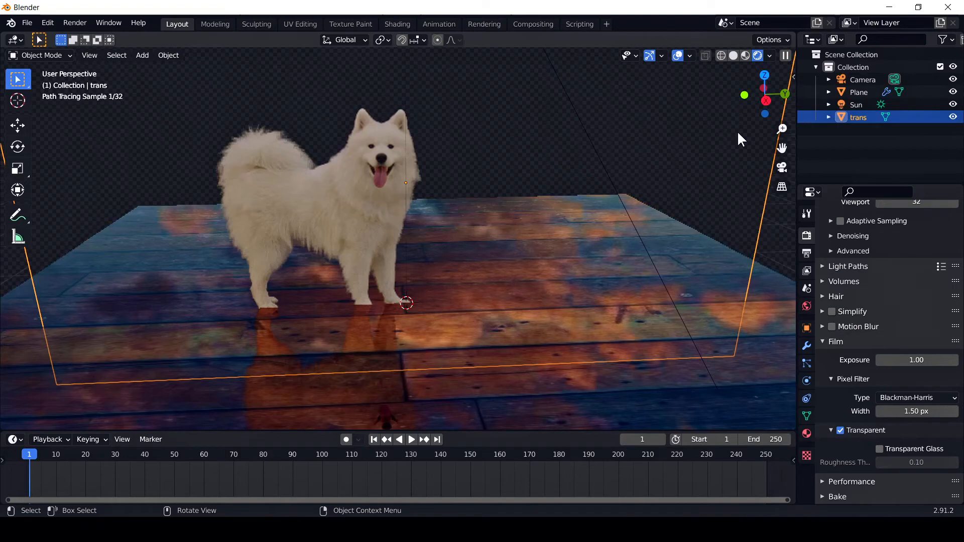
left_click(776, 206)
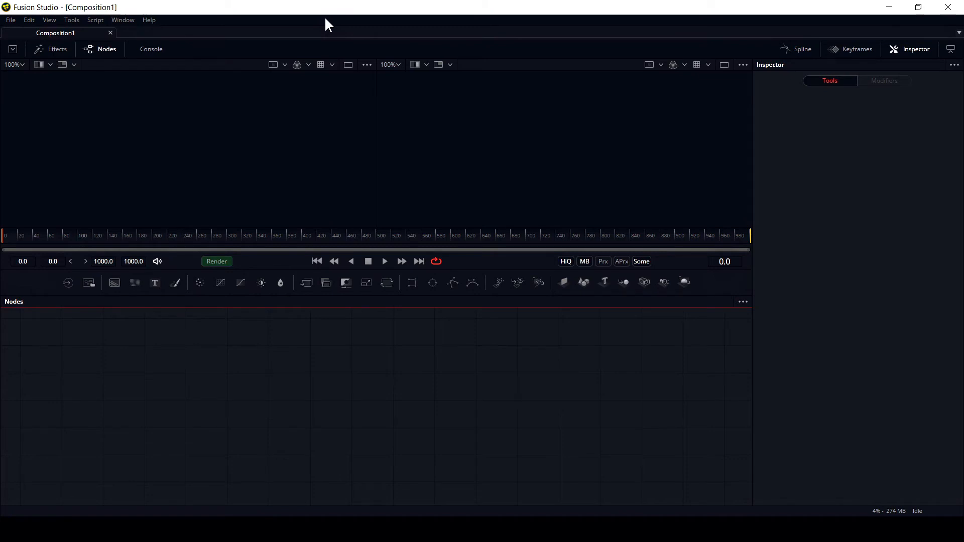
Step: Switch to Fusion Studio and load dog.jpg from the desktop into the empty composition
left_click_drag(322, 11, 510, 30)
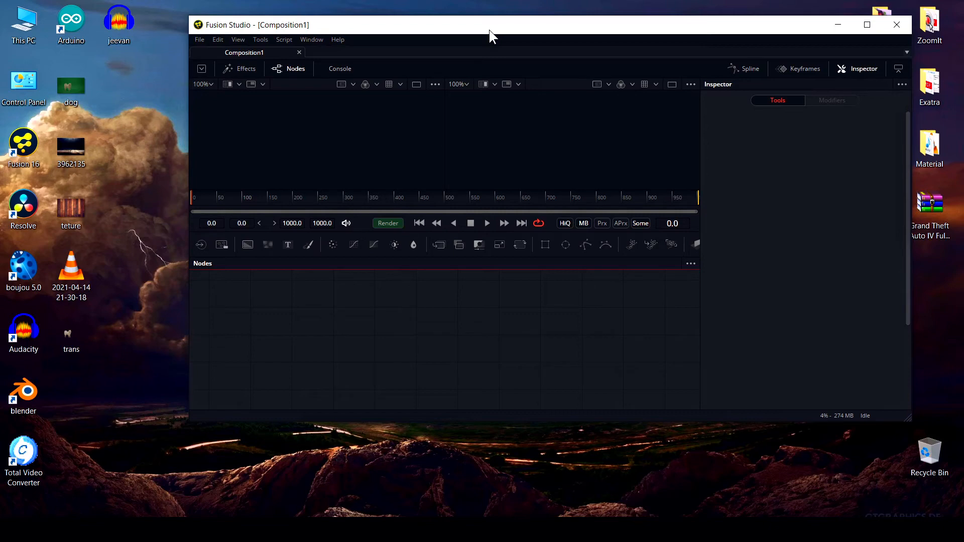
left_click_drag(74, 91, 321, 306)
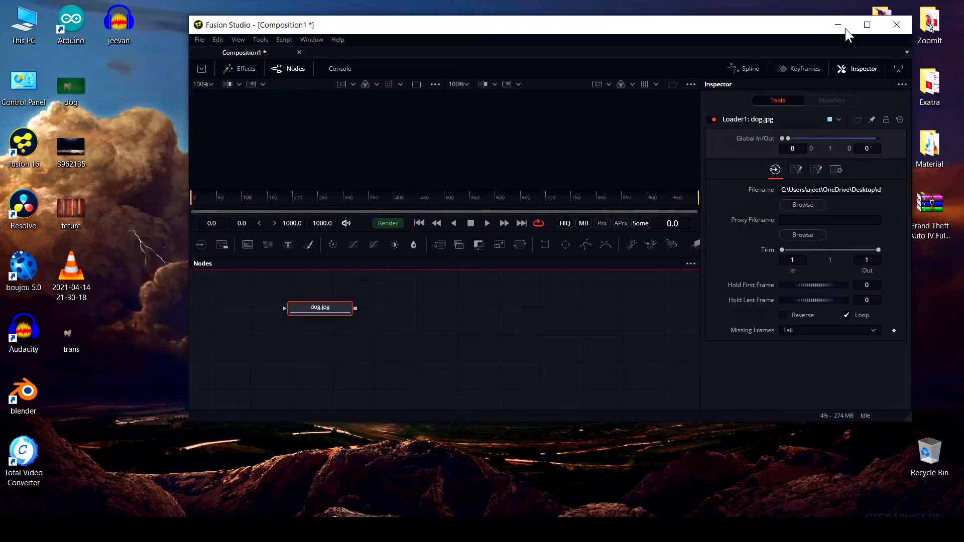
left_click(867, 24)
Step: Display dog.jpg in the first viewer scaled to fit, enlarge the viewer area, and reposition the image node
left_click_drag(133, 346, 212, 159)
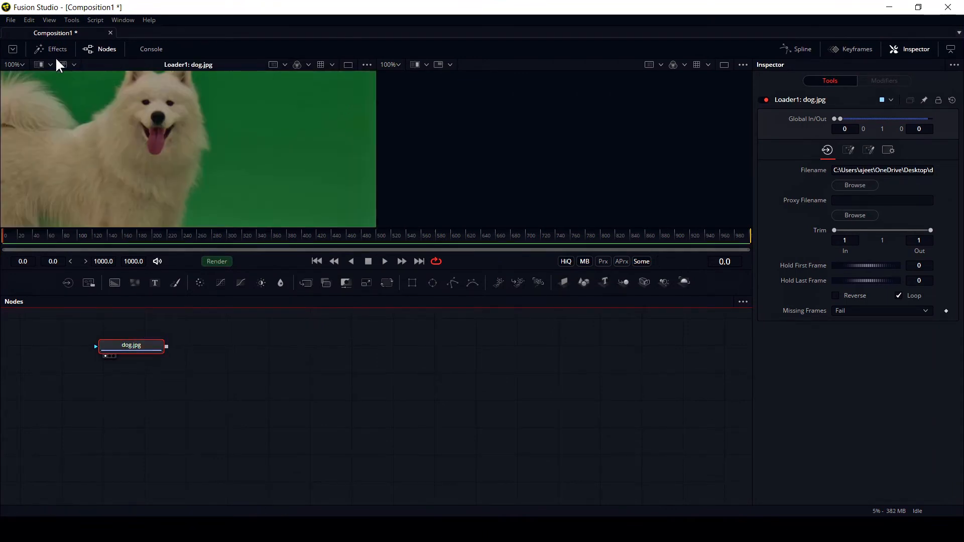
left_click(20, 65)
left_click(28, 78)
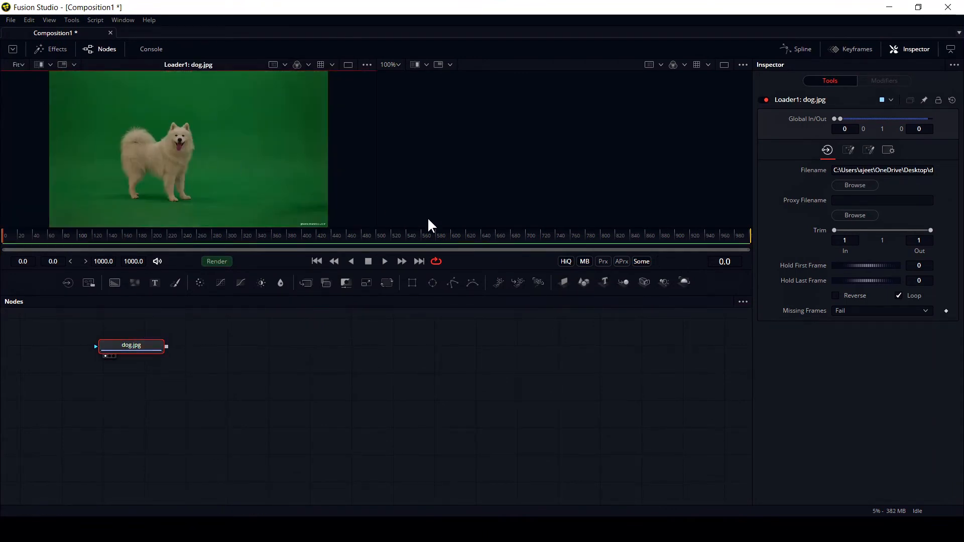
left_click_drag(427, 227, 429, 277)
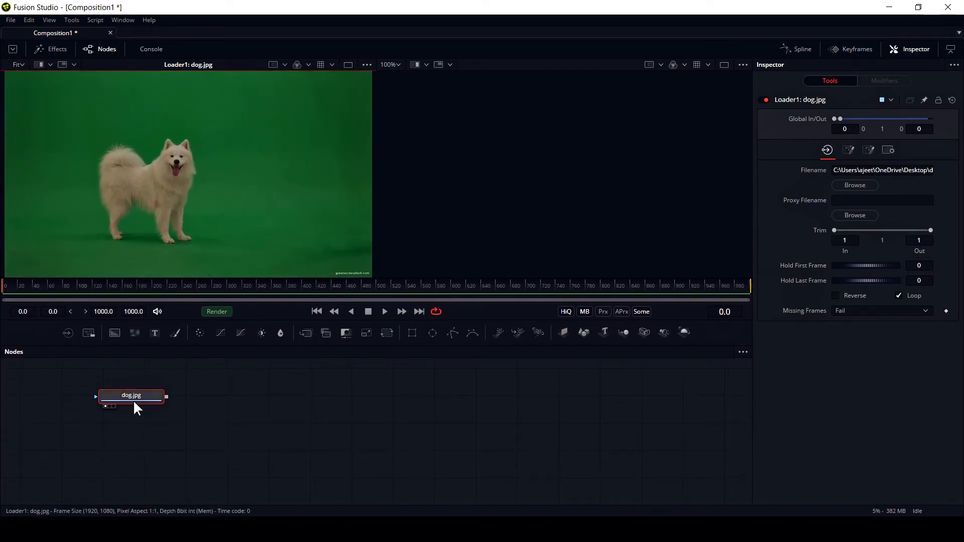
left_click_drag(136, 402, 116, 418)
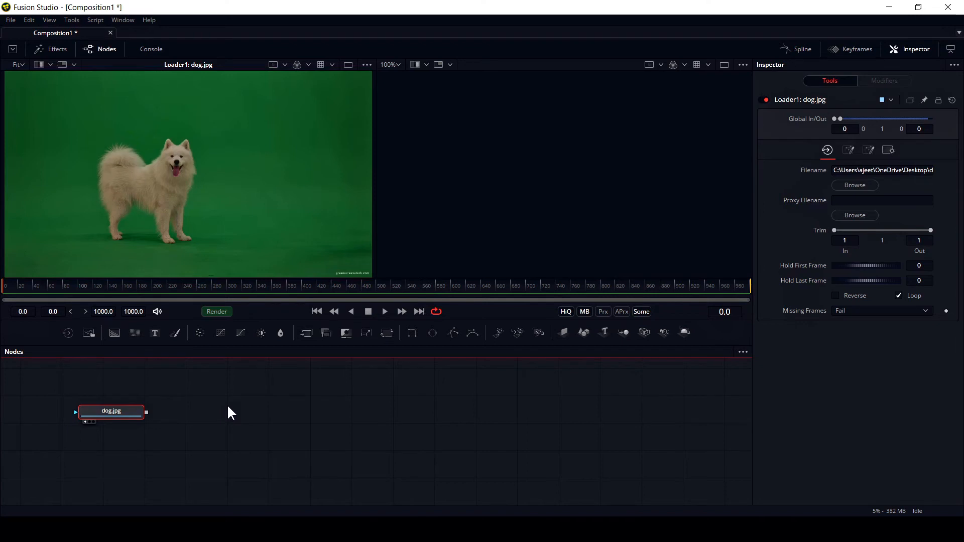
Step: Add a Clean Plate node connected to the output of dog.jpg
key("shift+space")
type("v")
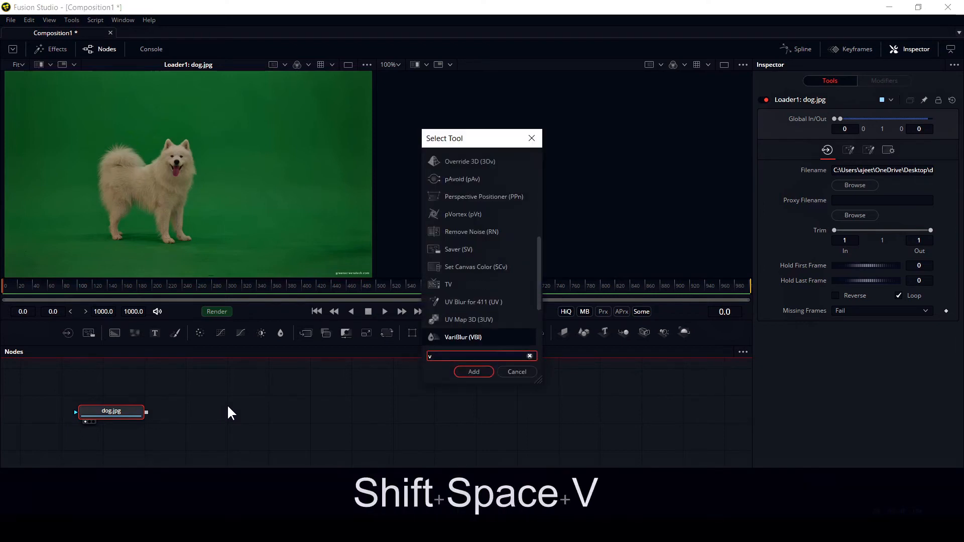
key("BackSpace")
type("cle")
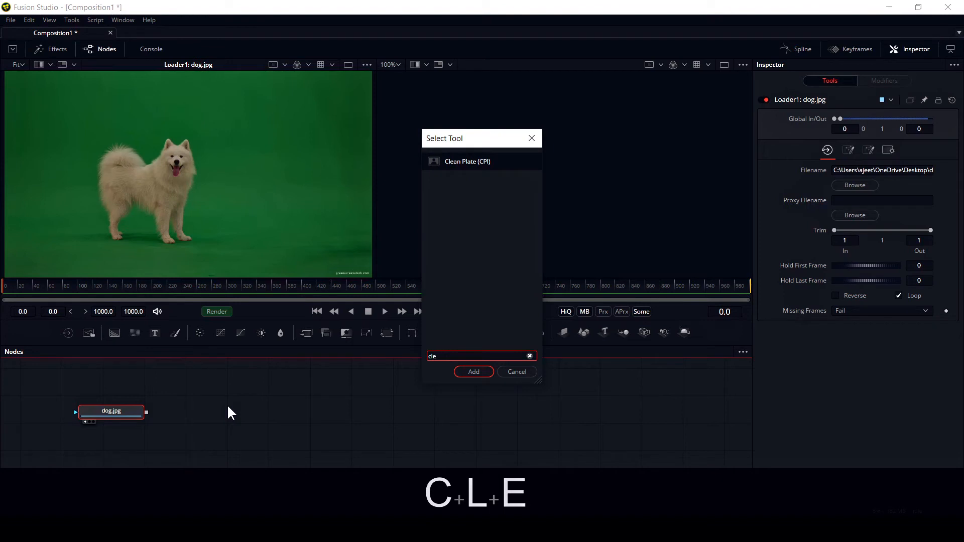
key("Return")
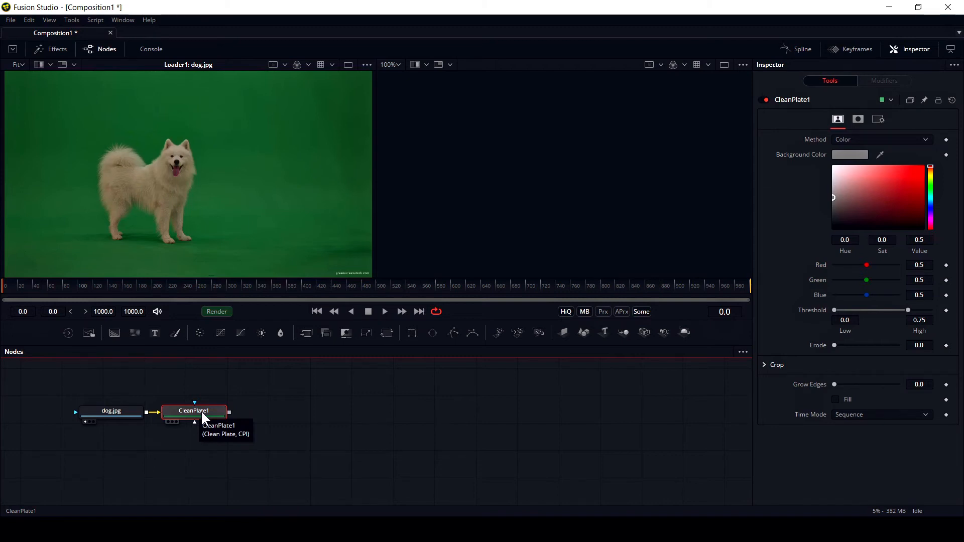
Step: Display the Clean Plate result in the second viewer, scaled to fit
key("2")
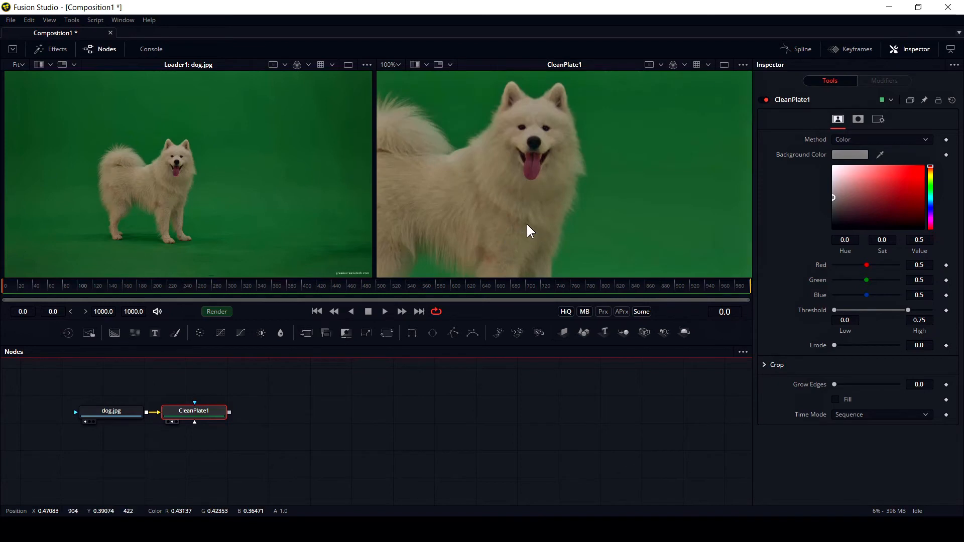
left_click(397, 65)
left_click(394, 78)
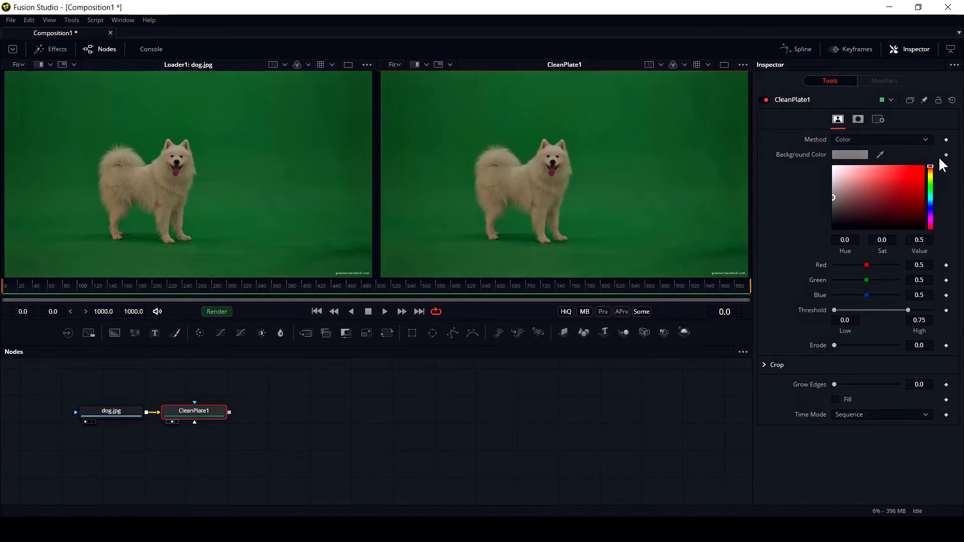
Step: Set the Clean Plate method to Ranges and sample the green backdrop's main area and the darker green along the image's left edge
left_click(913, 140)
left_click(899, 157)
left_click_drag(613, 101, 681, 240)
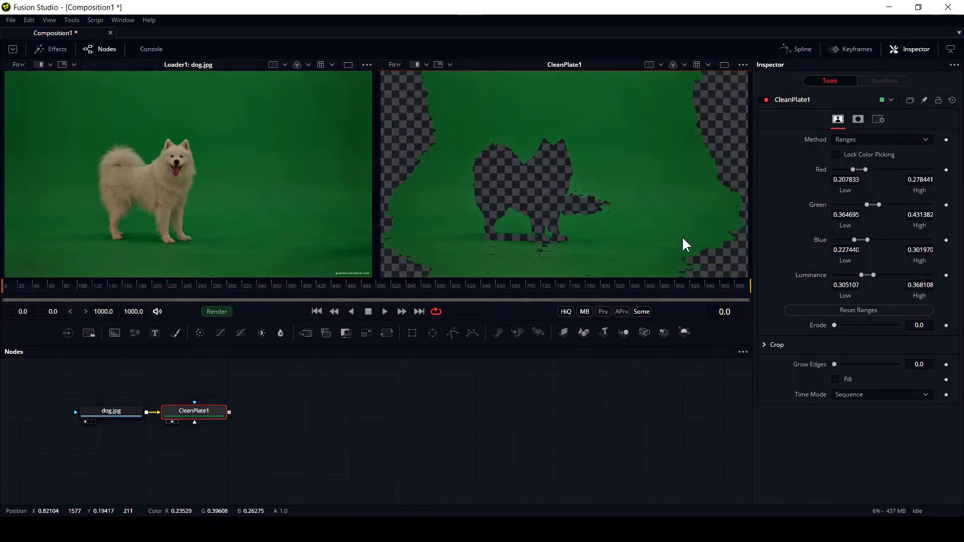
left_click_drag(103, 92, 3, 68)
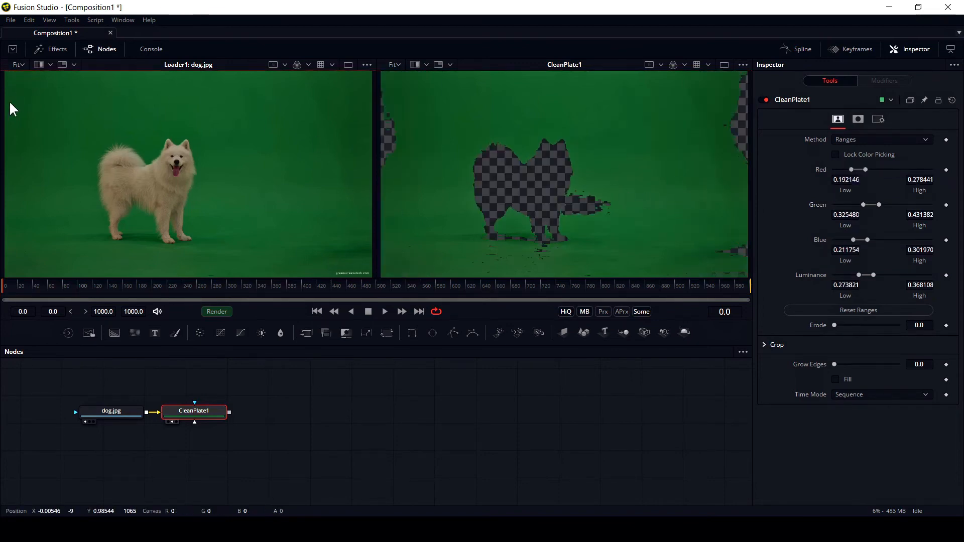
left_click_drag(23, 102, 3, 187)
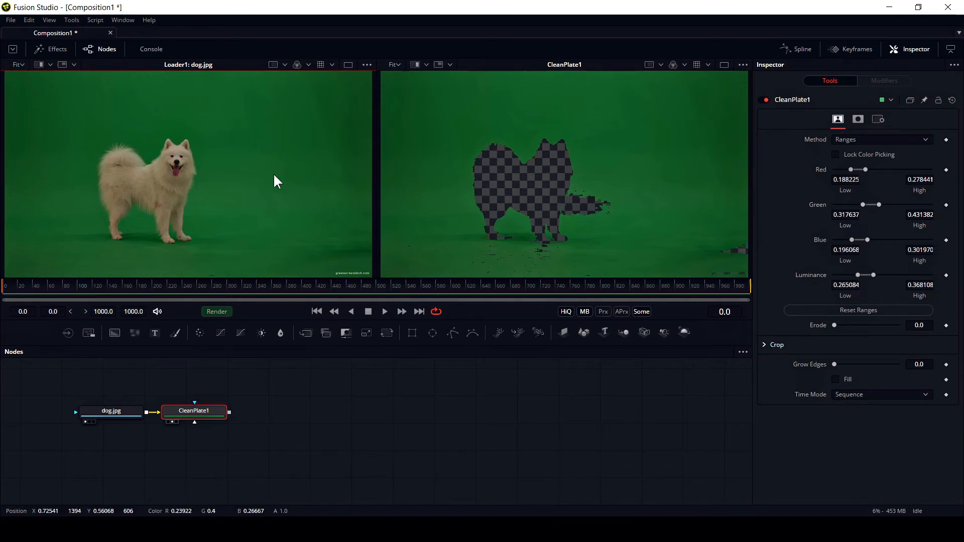
Step: Extend the Clean Plate ranges by sampling the green beside the dog, beneath its legs, and in the image's lower-right corner
left_click_drag(220, 181, 195, 218)
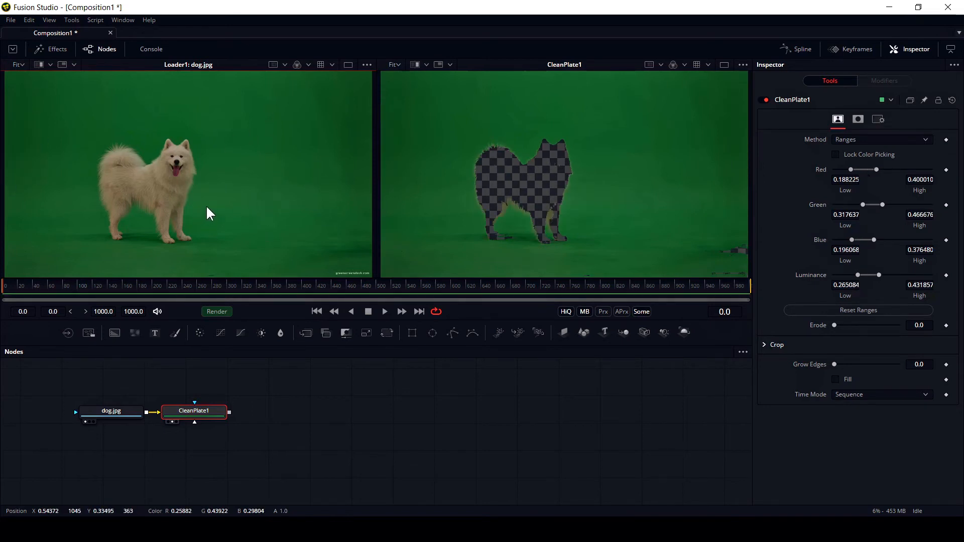
left_click_drag(128, 230, 142, 248)
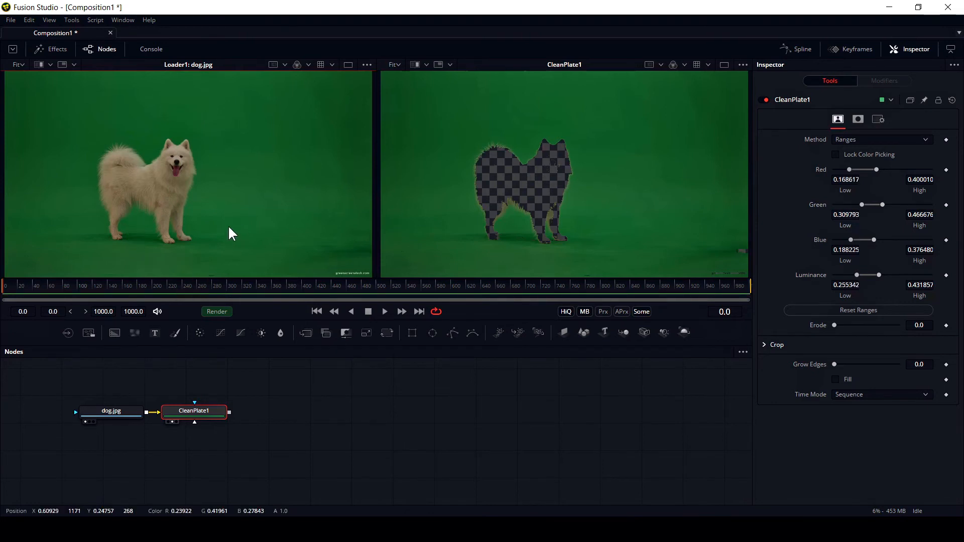
left_click_drag(344, 239, 362, 264)
left_click_drag(321, 209, 367, 264)
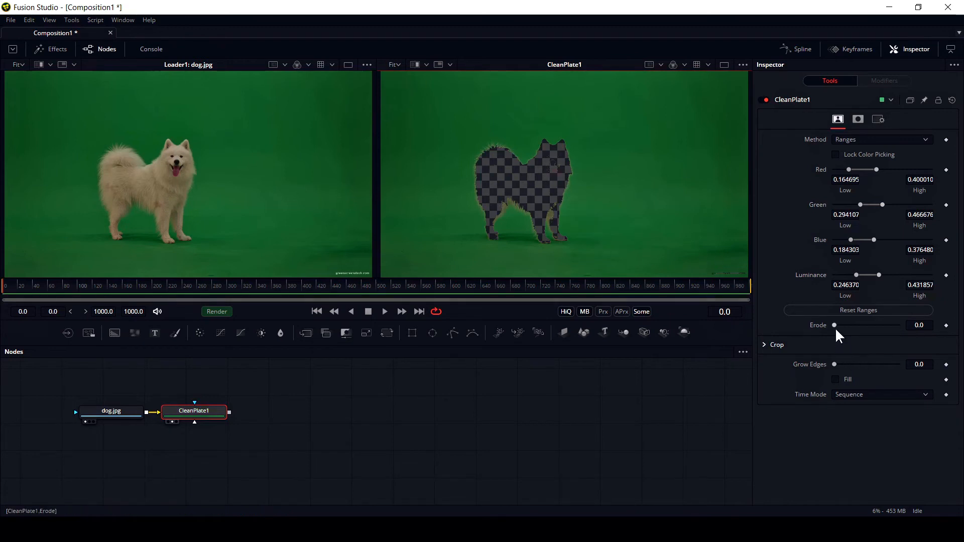
Step: Complete the Clean Plate with Erode 0.00886, an additional green sample from the image's lower-left corner, Grow Edges 0.2 and Fill enabled
left_click_drag(835, 327, 857, 329)
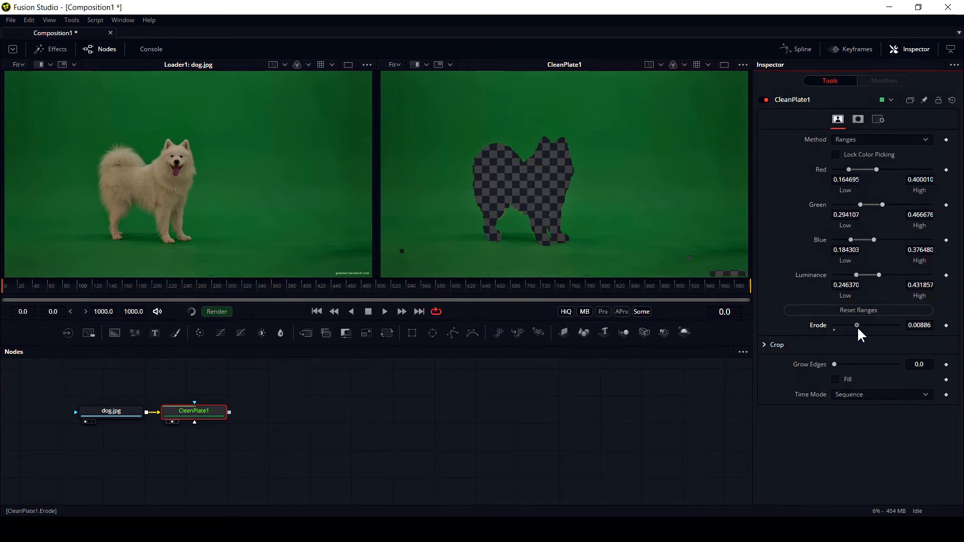
left_click_drag(56, 238, 23, 273)
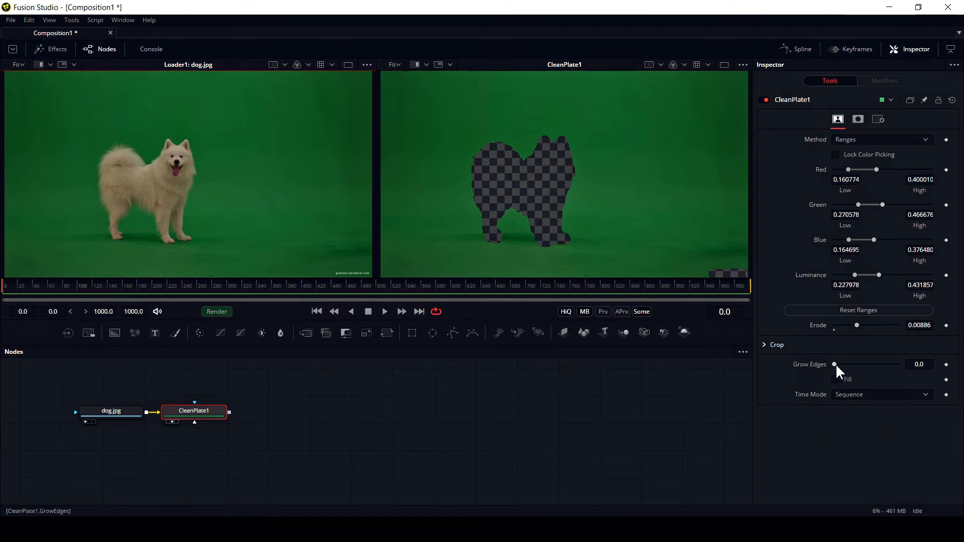
left_click_drag(853, 365, 910, 365)
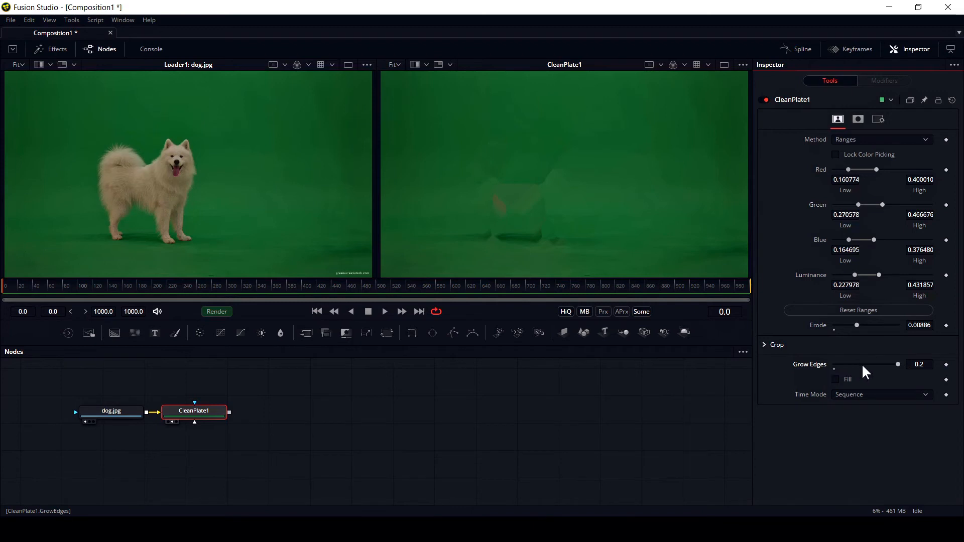
left_click(836, 381)
Step: Add a Blur node after the Clean Plate, set its blur size to 50.4, and display it in the second viewer
left_click_drag(207, 417, 219, 416)
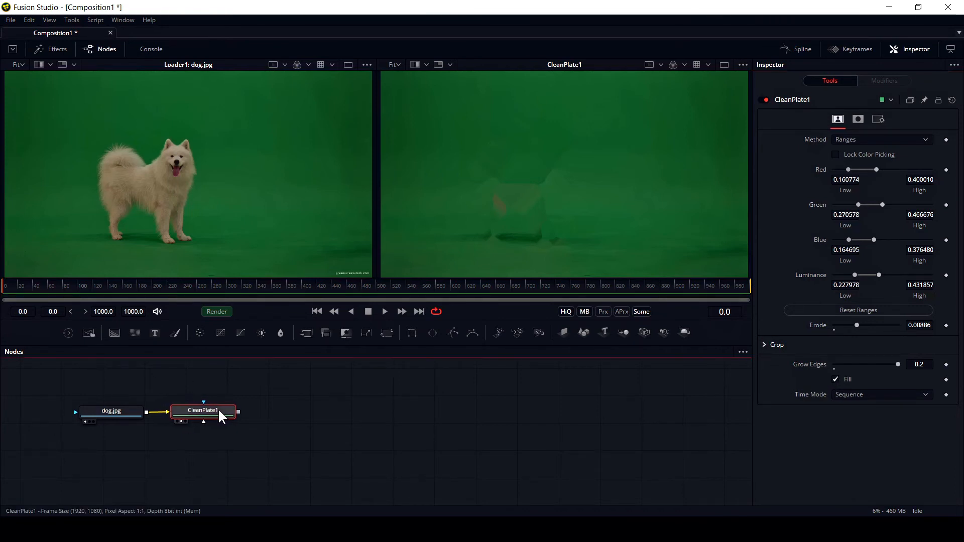
key("shift+space")
type("blu")
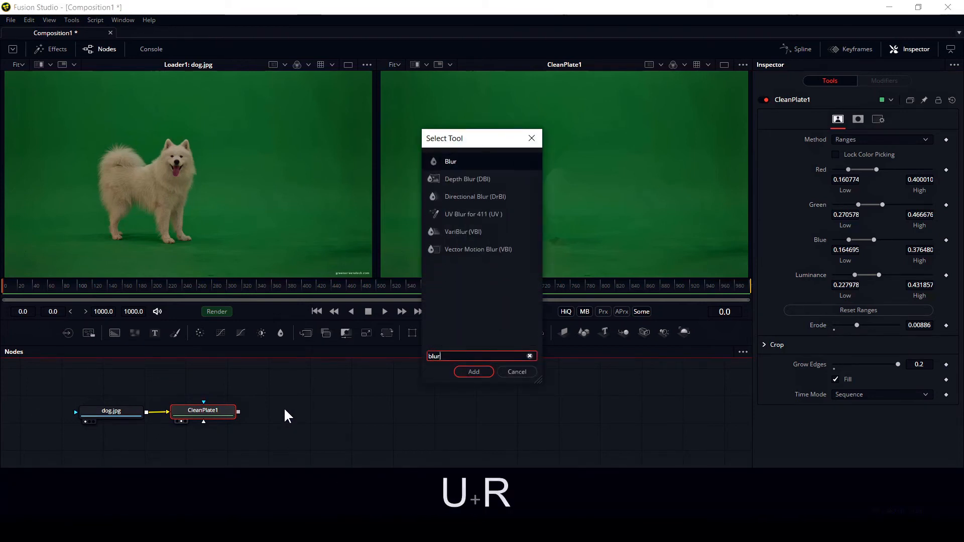
type("r")
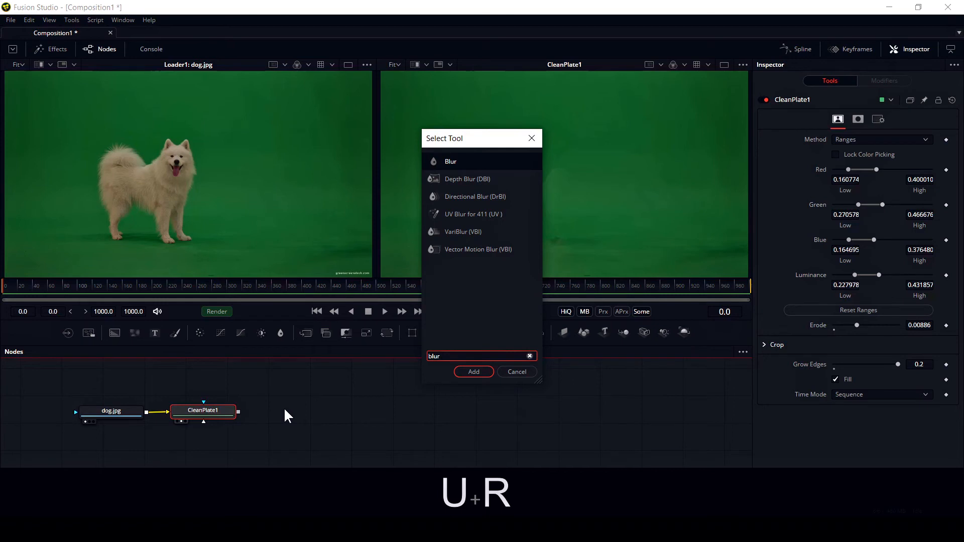
key("Return")
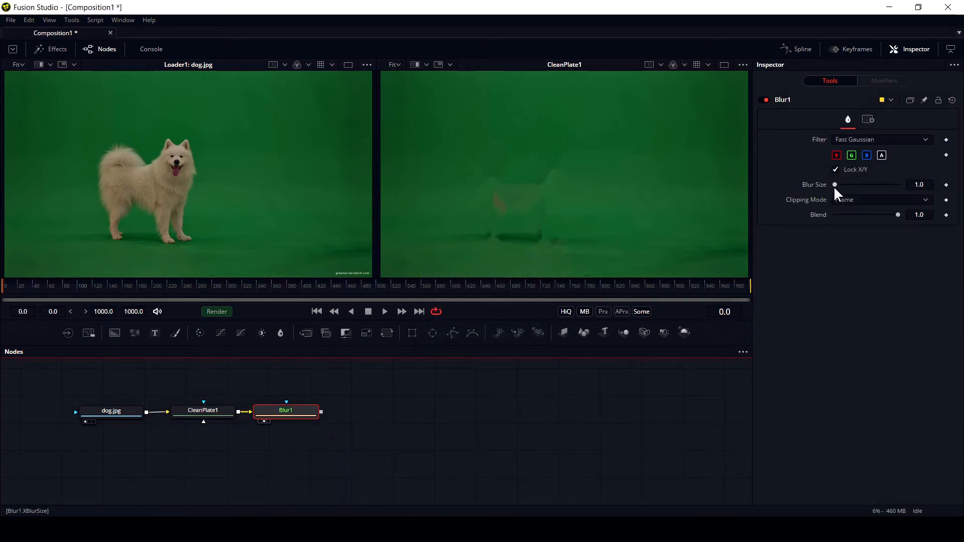
left_click_drag(836, 185, 861, 185)
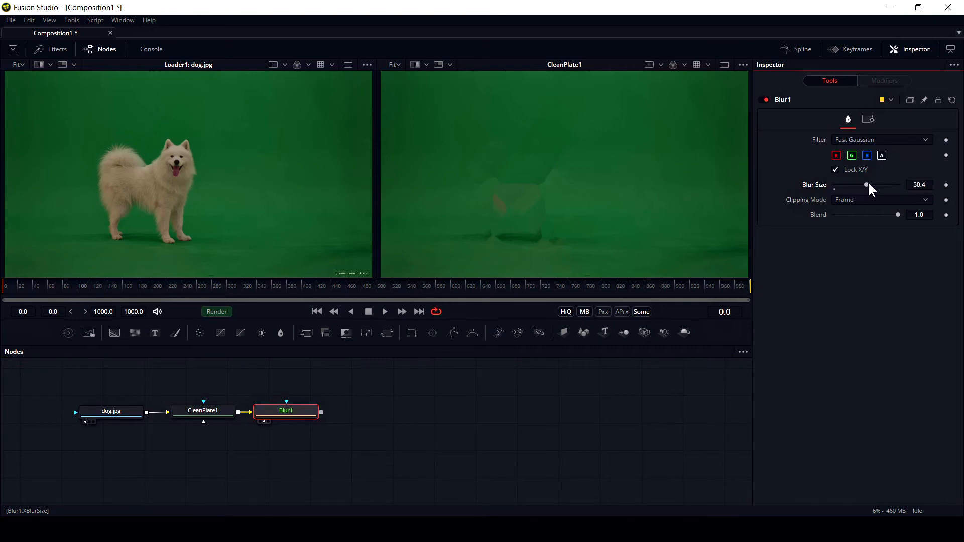
key("2")
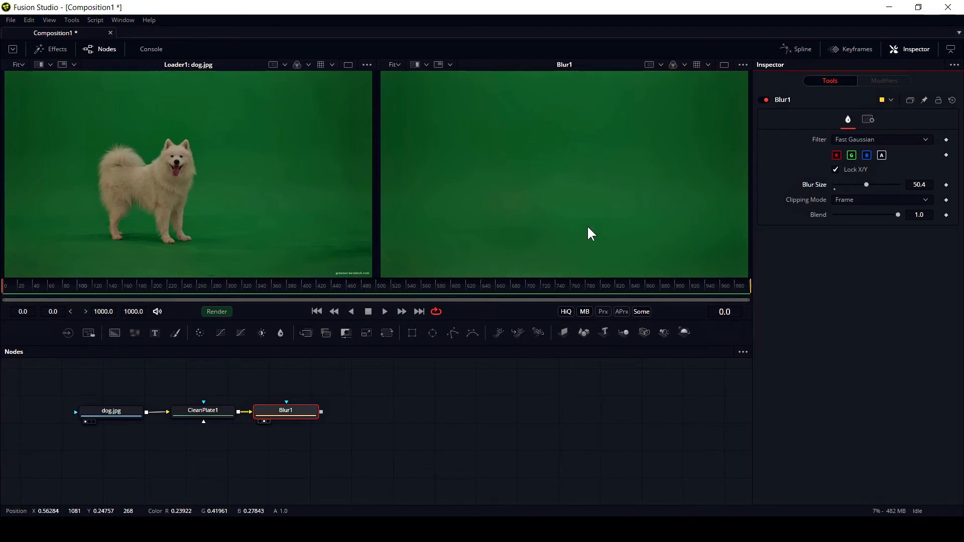
Step: Add a Delta Keyer node and place it below Blur1, detached from the node chain
middle_click_drag(372, 433, 344, 422)
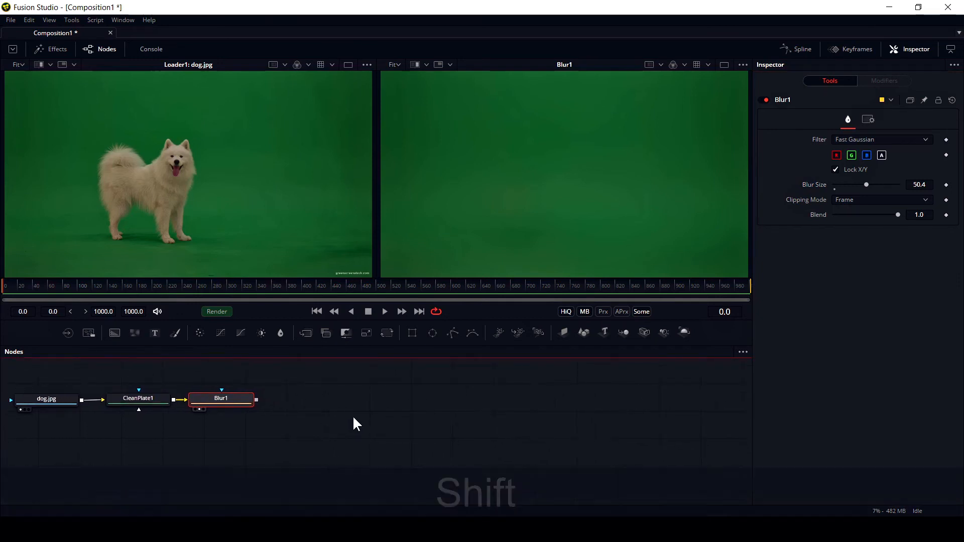
key("shift+space")
type("del")
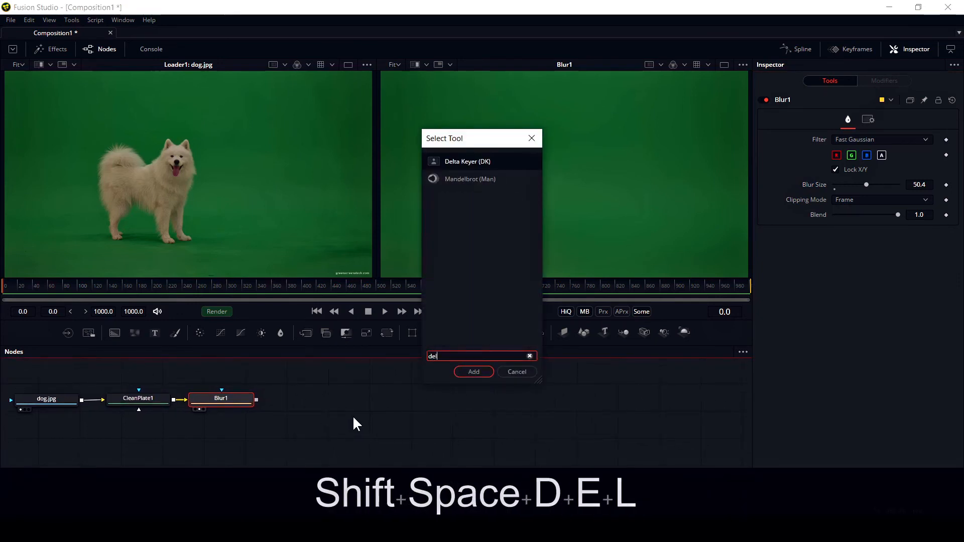
key("Return")
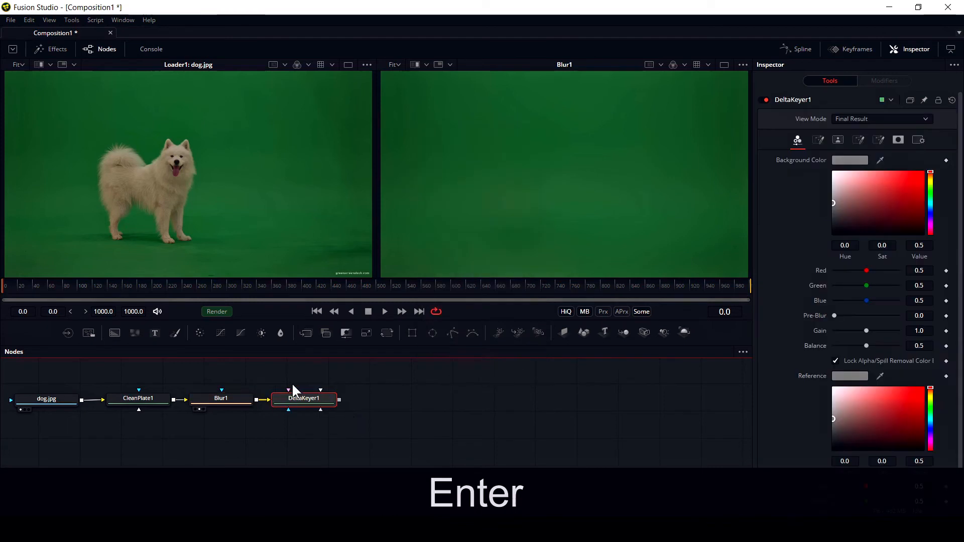
left_click_drag(301, 399, 282, 418)
left_click_drag(352, 399, 290, 444)
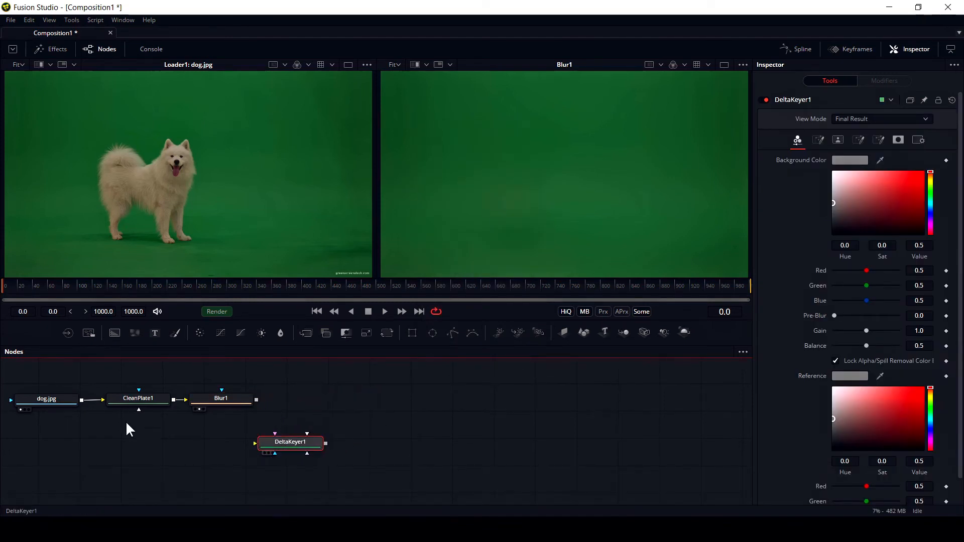
Step: Connect dog.jpg to the Delta Keyer's main Input and Blur1 to its Clean Plate input
left_click(62, 400)
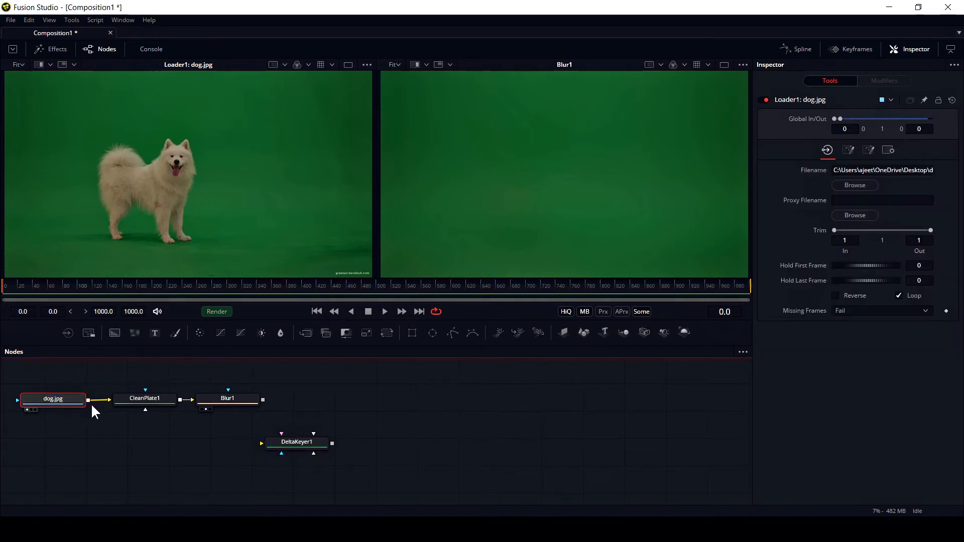
left_click_drag(87, 399, 287, 442)
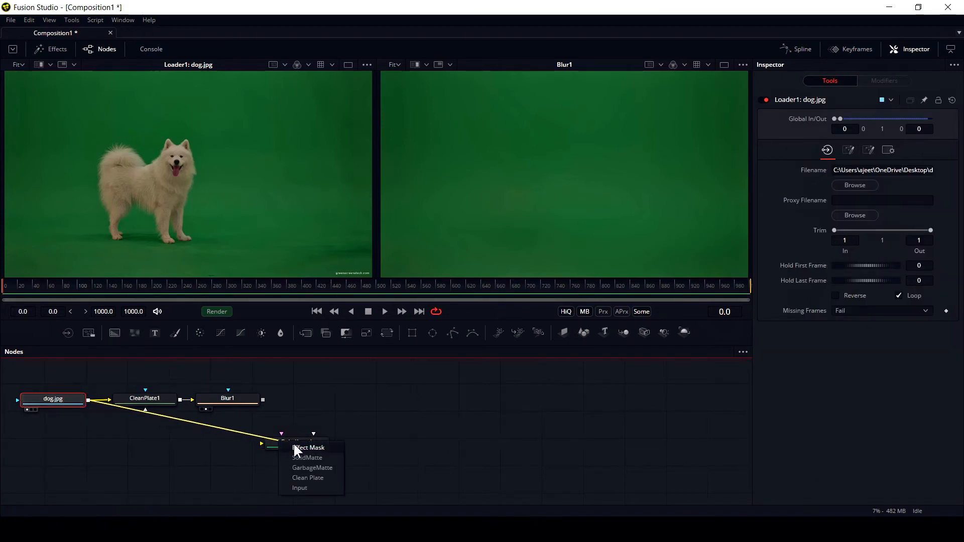
left_click(304, 487)
left_click_drag(303, 445, 302, 454)
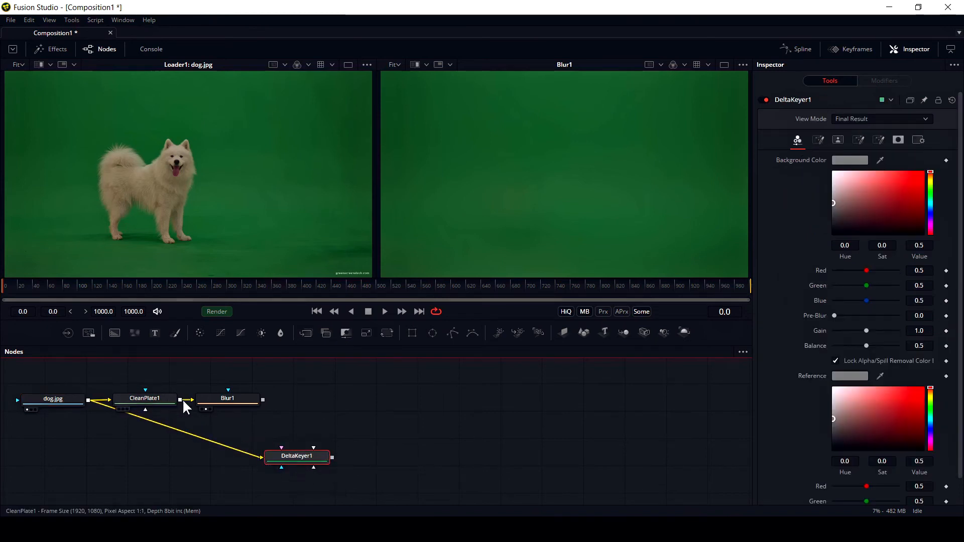
left_click_drag(264, 399, 293, 458)
left_click(327, 496)
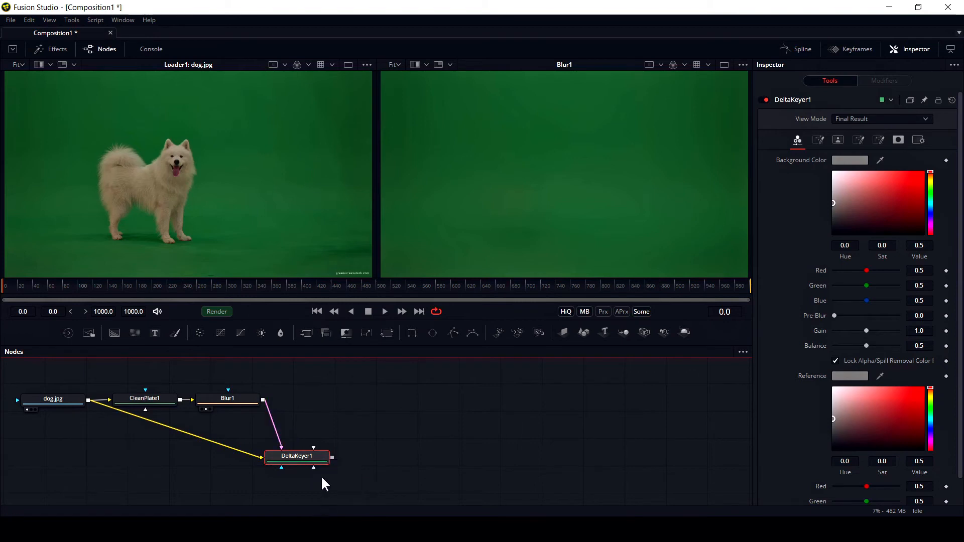
left_click_drag(301, 456, 349, 427)
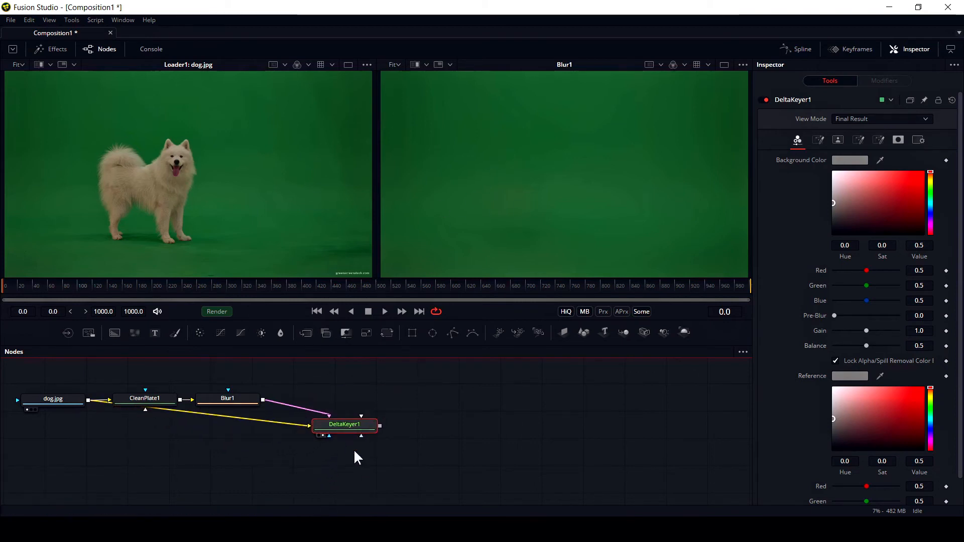
Step: Display the Delta Keyer result in both viewers and switch to a single, taller viewer
key("2")
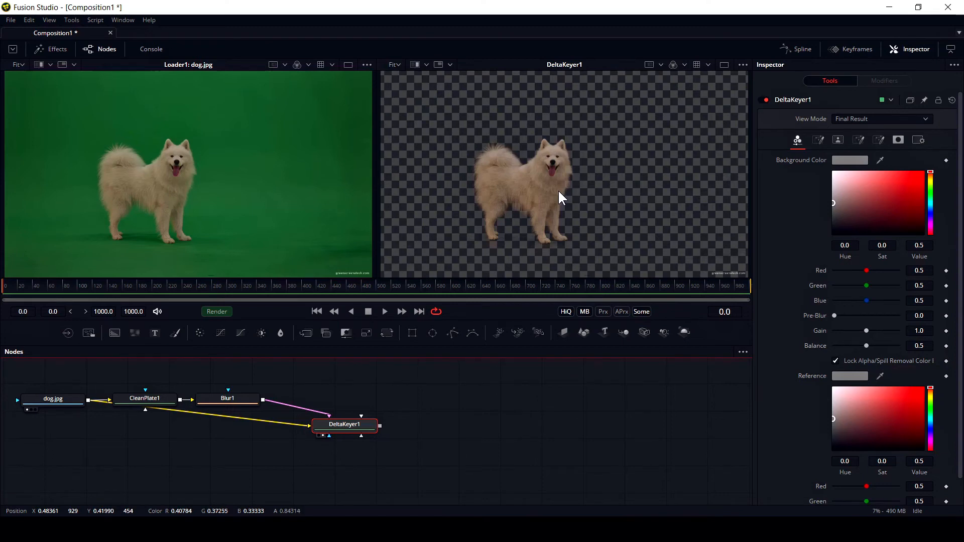
key("1")
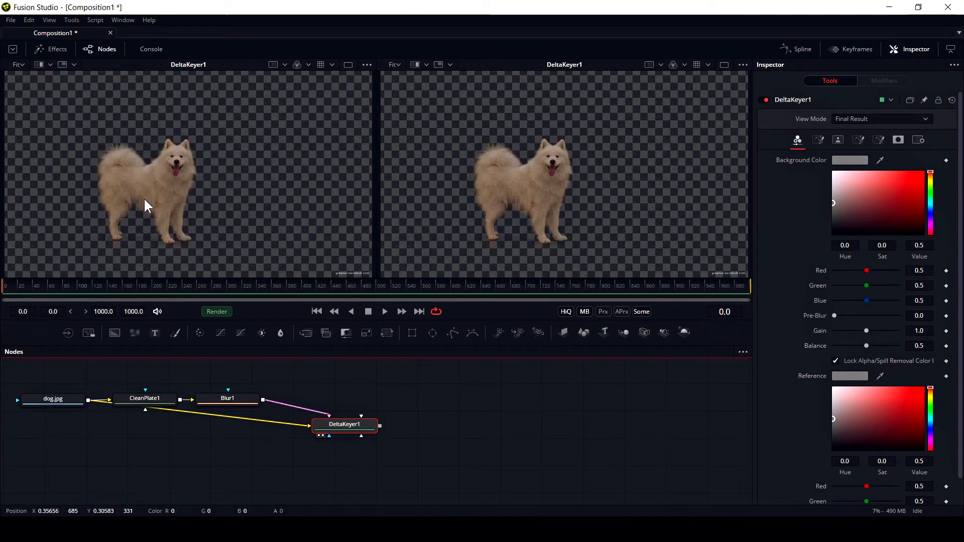
left_click(345, 65)
left_click_drag(430, 279, 438, 303)
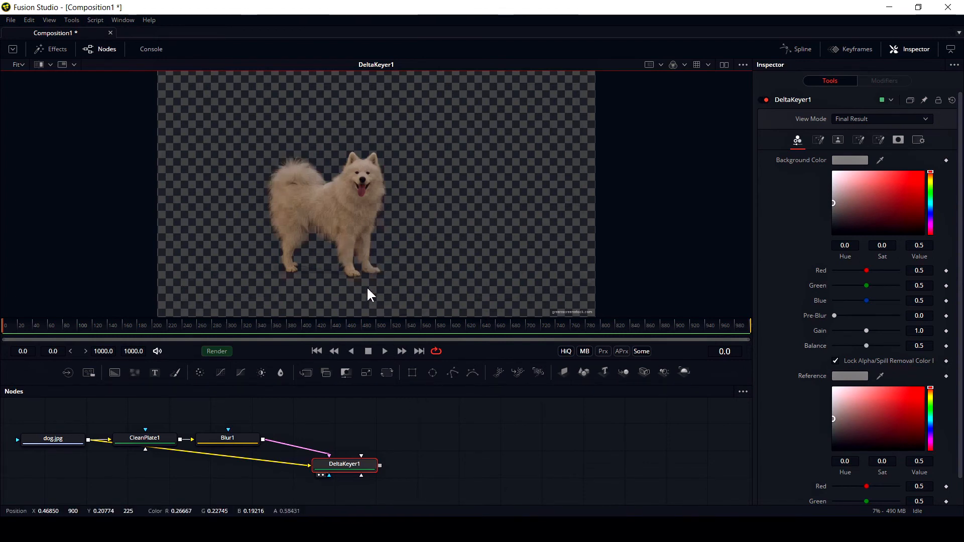
middle_click_drag(426, 436, 425, 420)
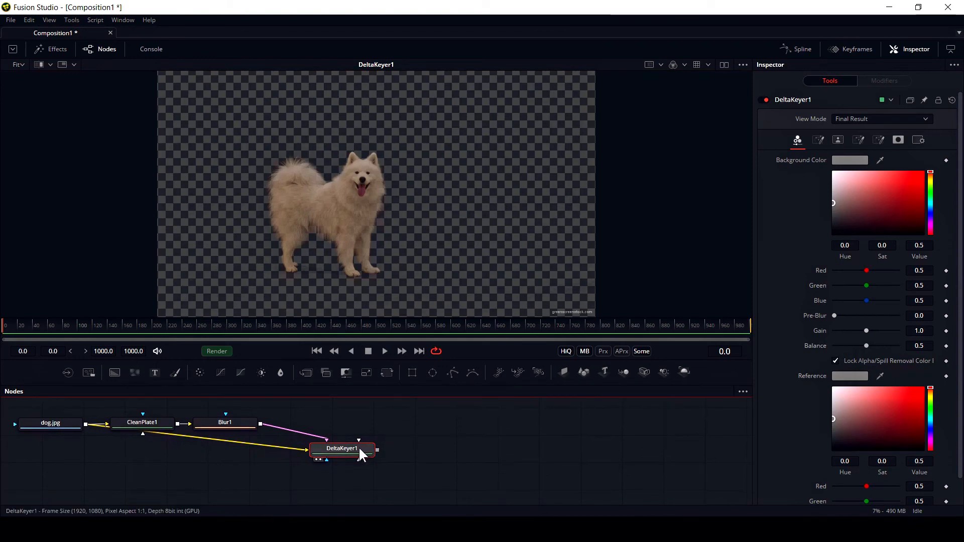
left_click_drag(351, 450, 353, 442)
Step: In the Delta Keyer's Matte view mode, set the matte threshold to 0.056 low and 0.894 high
left_click(819, 140)
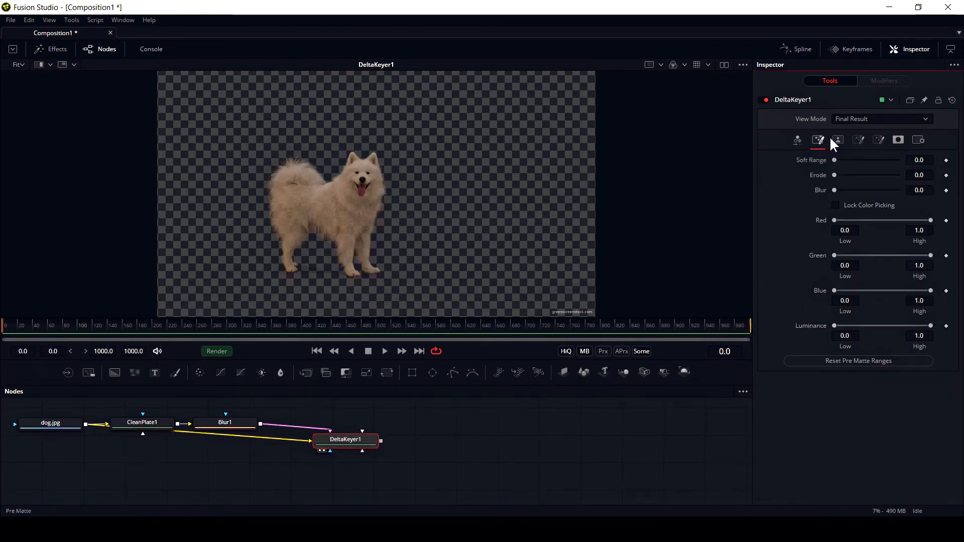
left_click(837, 140)
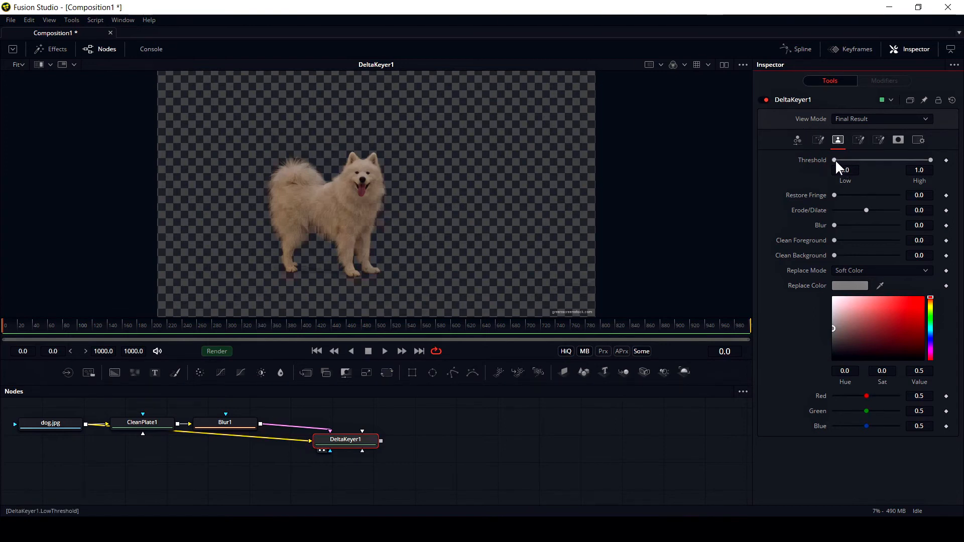
left_click_drag(833, 159, 845, 158)
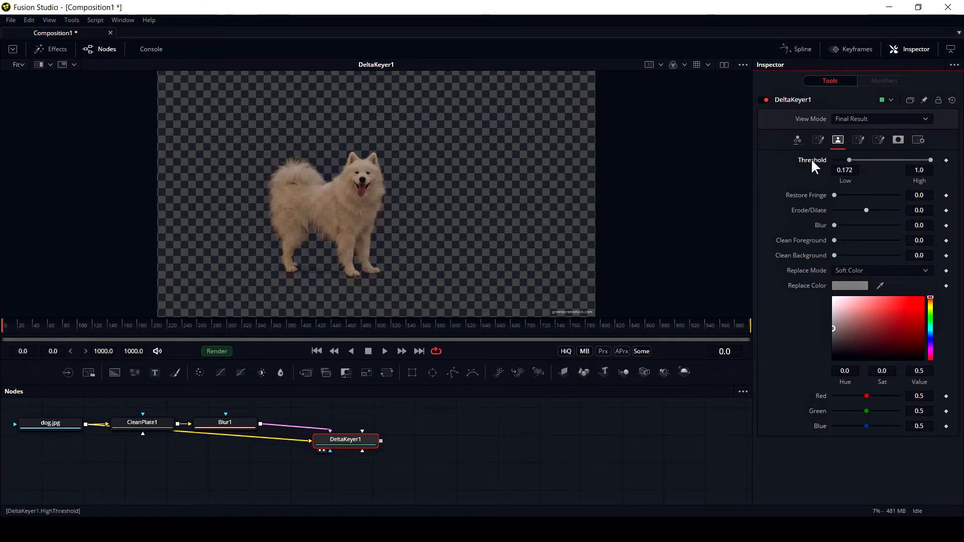
left_click(851, 118)
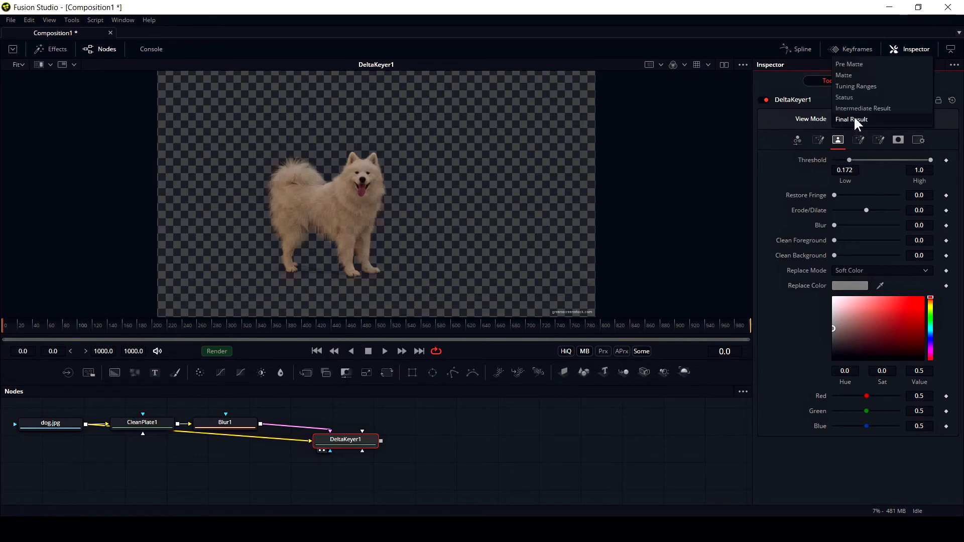
left_click(854, 75)
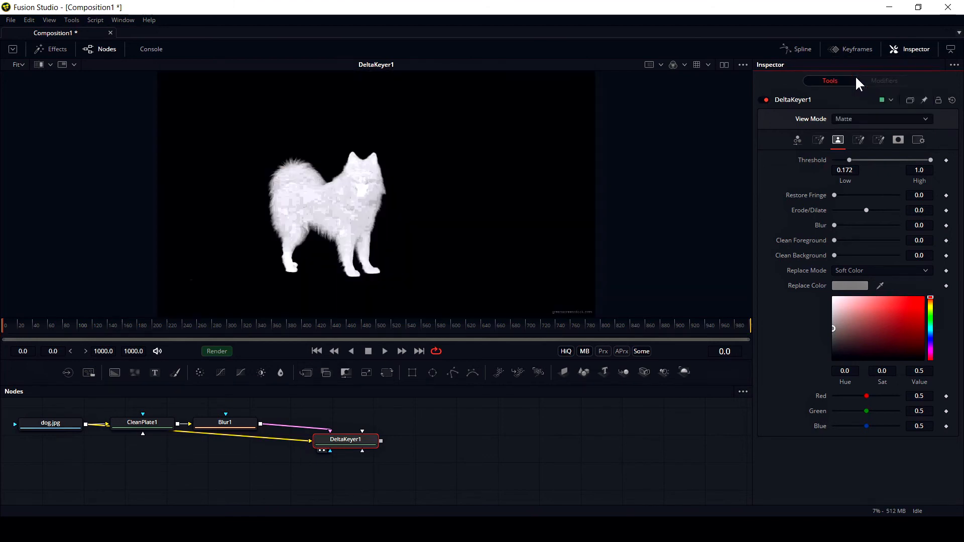
left_click_drag(854, 159, 833, 160)
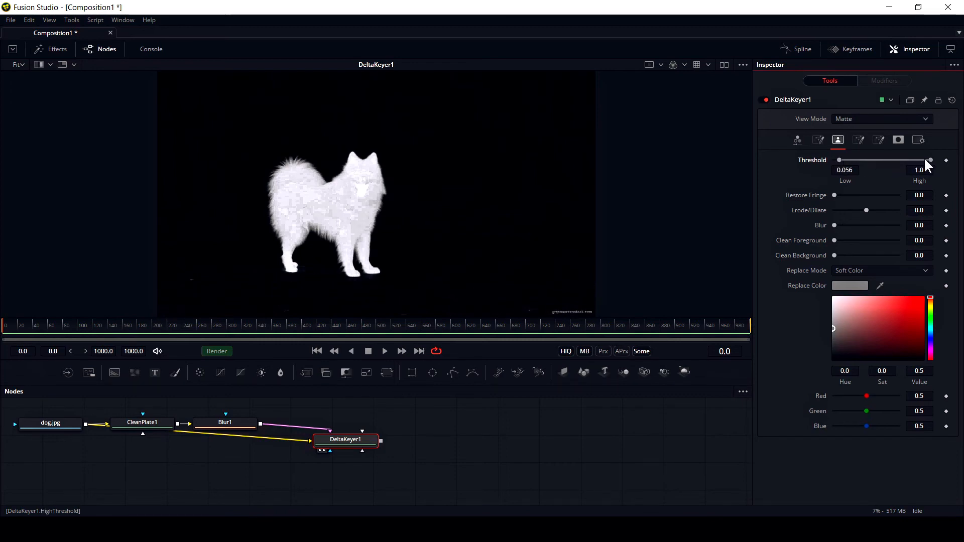
left_click_drag(926, 161, 923, 160)
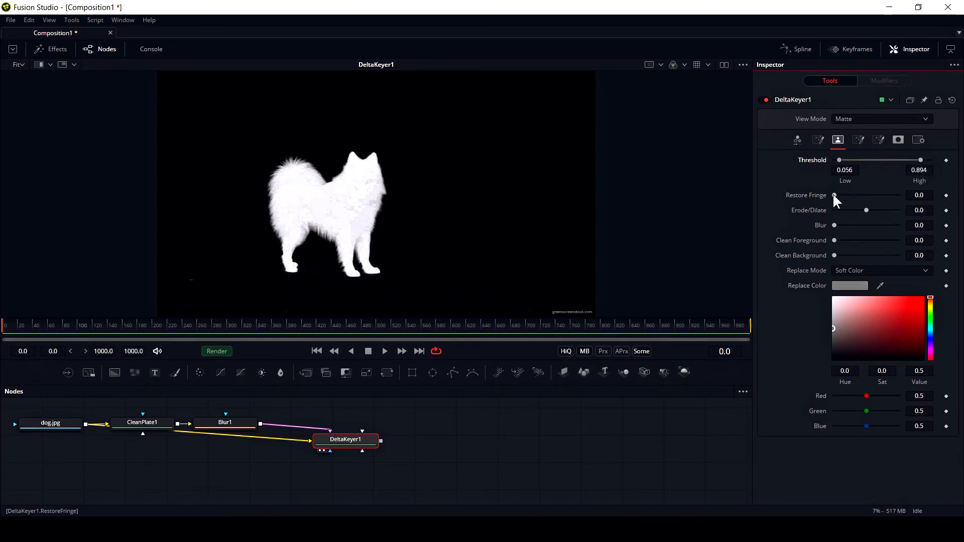
Step: Set the matte's Restore Fringe to 0.00031 and Blur to 0.00094, and return the view mode to Final Result
left_click_drag(832, 193, 833, 193)
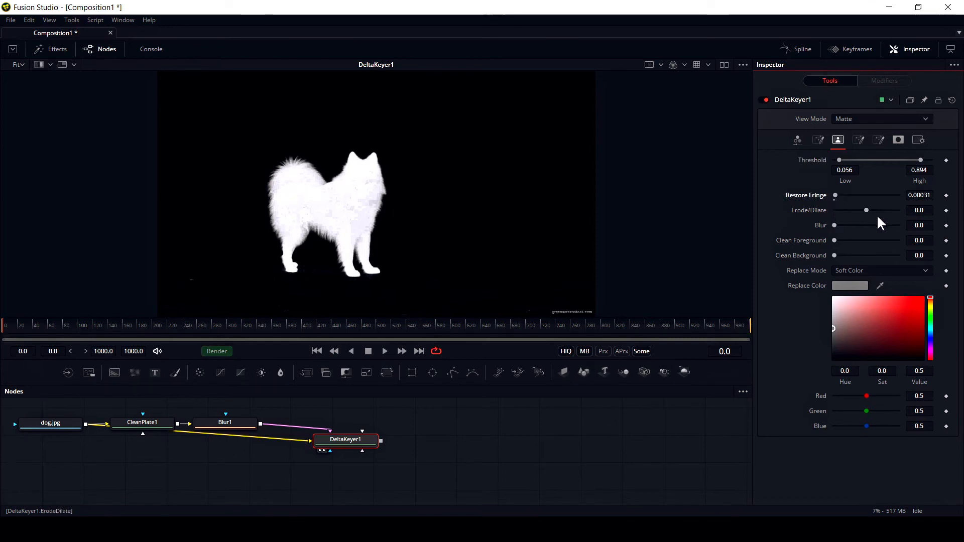
left_click_drag(835, 224, 839, 224)
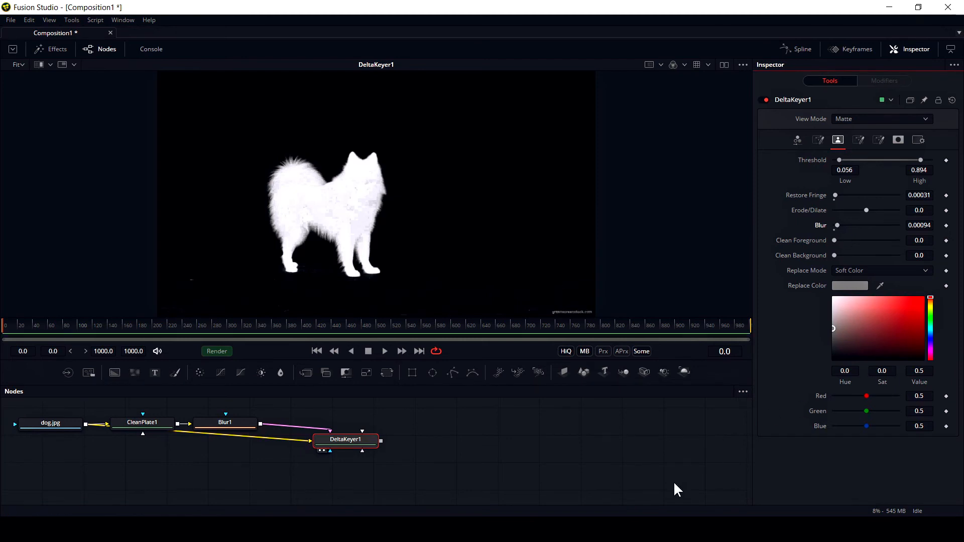
left_click(851, 119)
left_click(851, 164)
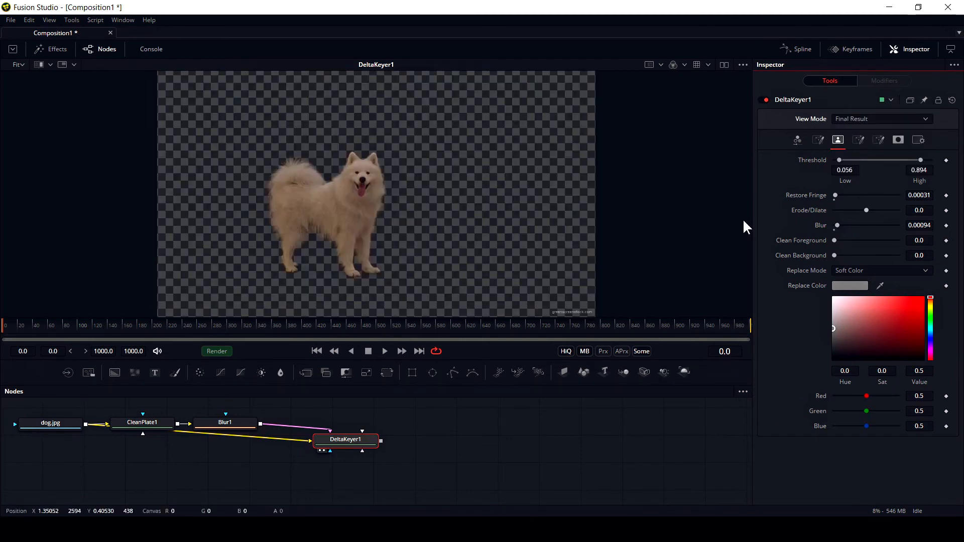
Step: Add an Image Plane 3D node fed by the Delta Keyer's output
middle_click_drag(489, 459, 475, 475)
left_click_drag(372, 447, 371, 438)
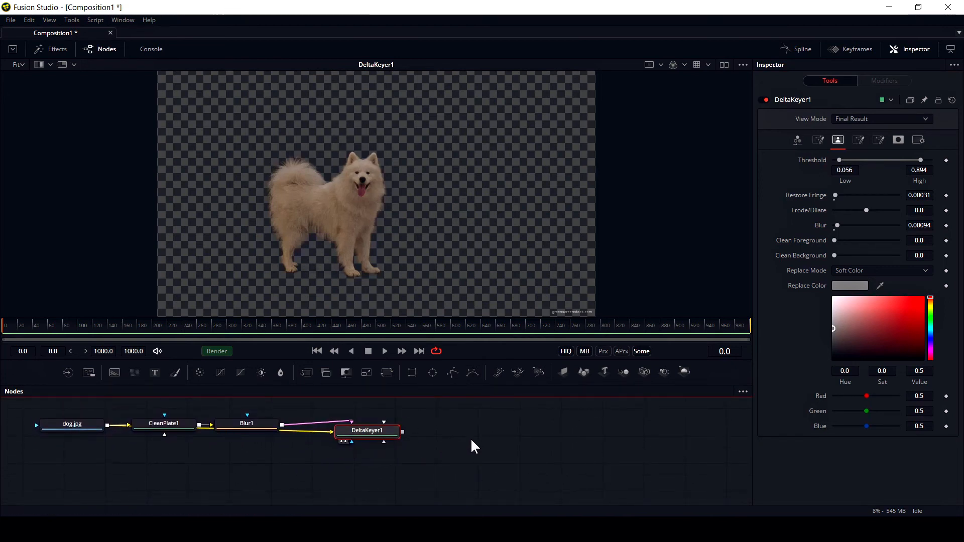
key("shift+space")
type("del")
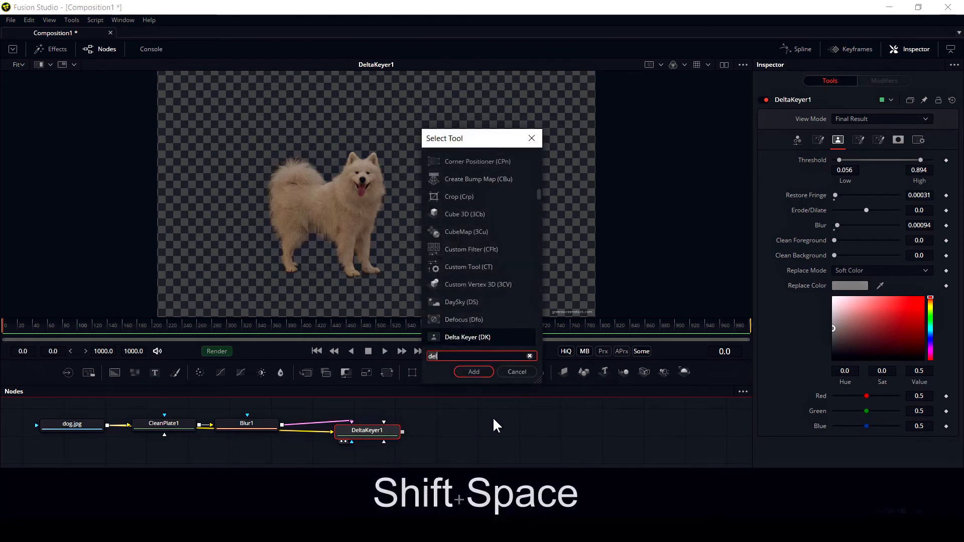
key("BackSpace")
key("BackSpace")
key("BackSpace")
type("ima")
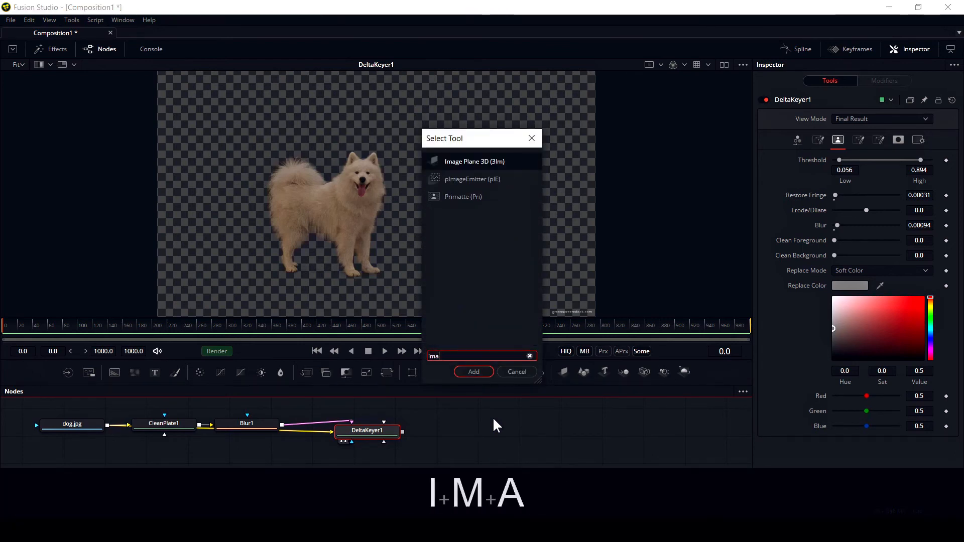
key("Return")
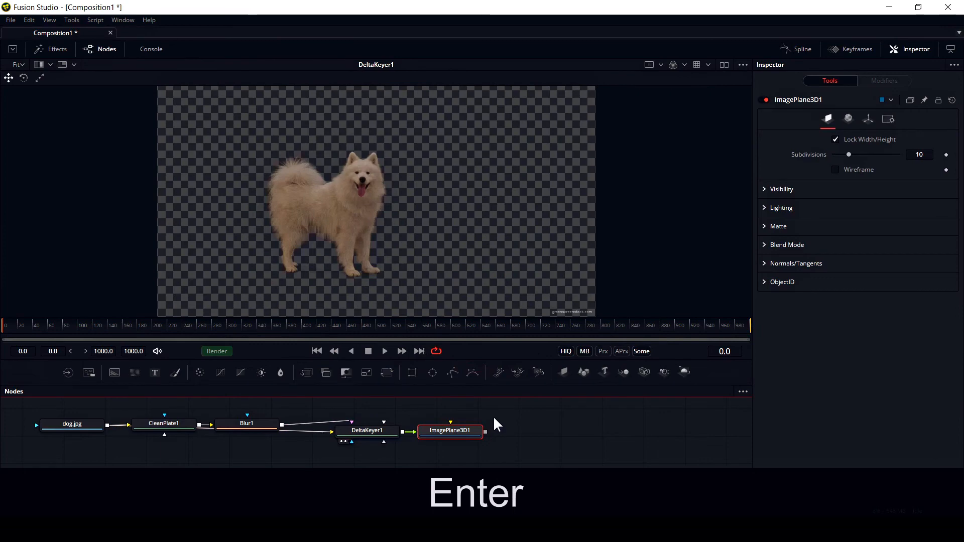
Step: Show the dog's image plane in the 3D viewer and examine it up close from an oblique angle
key("1")
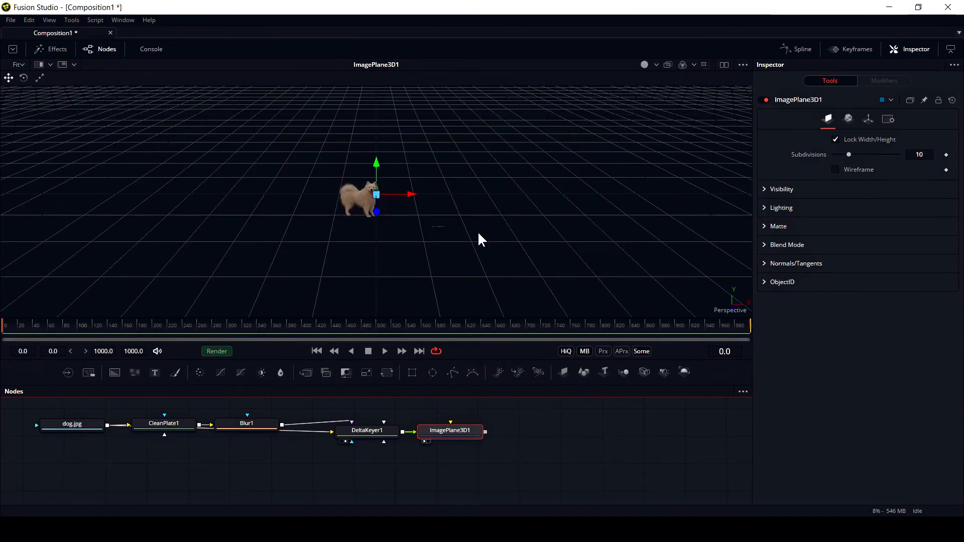
middle_click_drag(499, 215, 465, 265)
scroll(465, 263, "up", 3)
scroll(467, 262, "down", 3)
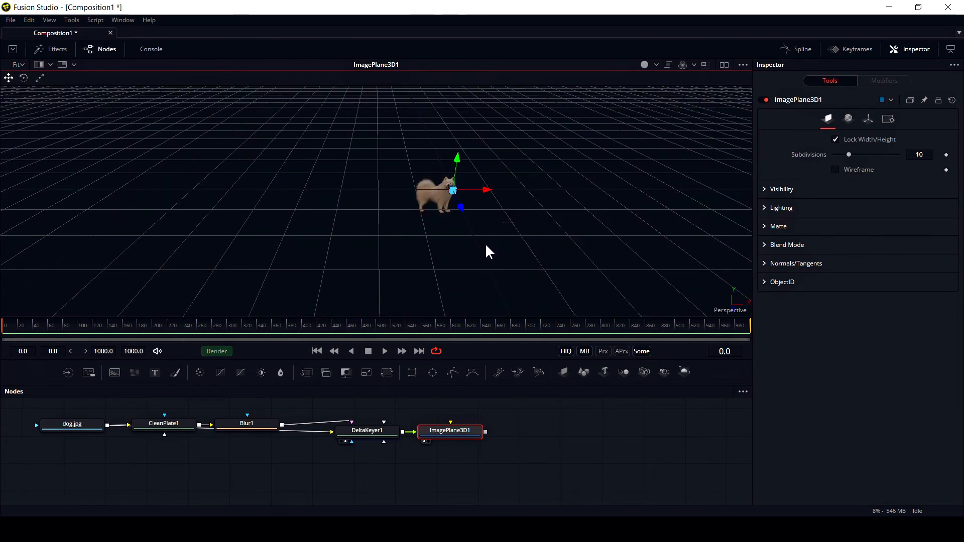
scroll(438, 226, "up", 10, "ctrl")
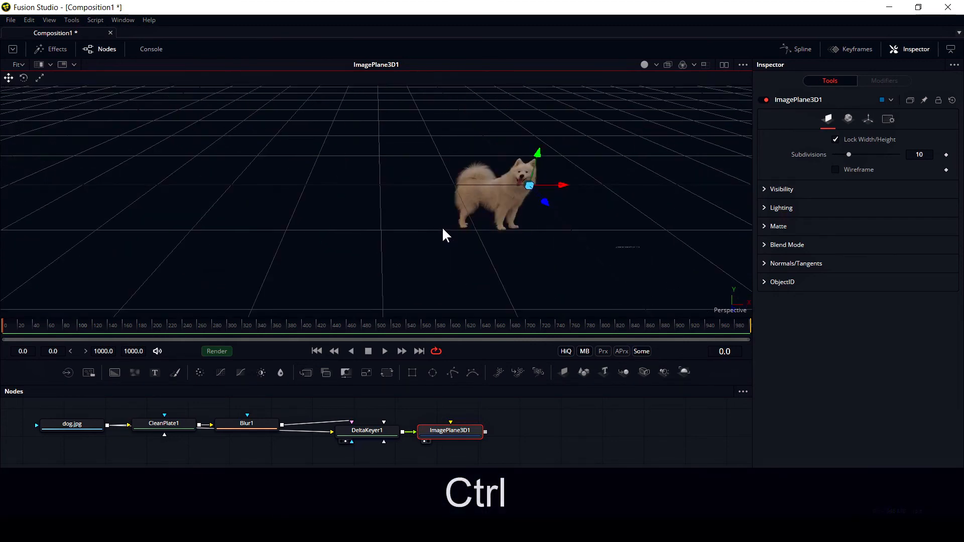
middle_click_drag(606, 252, 435, 230)
middle_click_drag(496, 225, 537, 264)
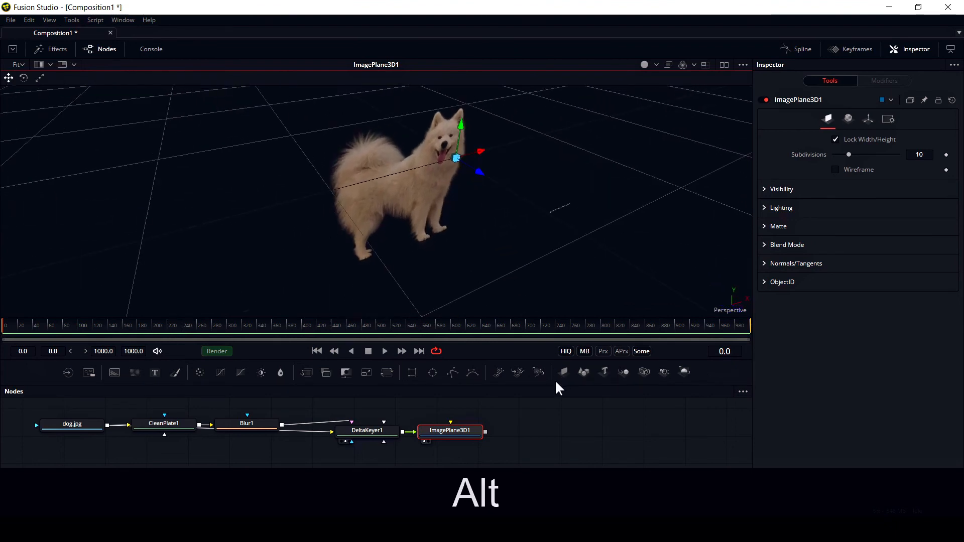
Step: Enlarge the node area, load the desktop image 3962135 into the composition and place its loader below the Delta Keyer
left_click_drag(522, 315, 522, 288)
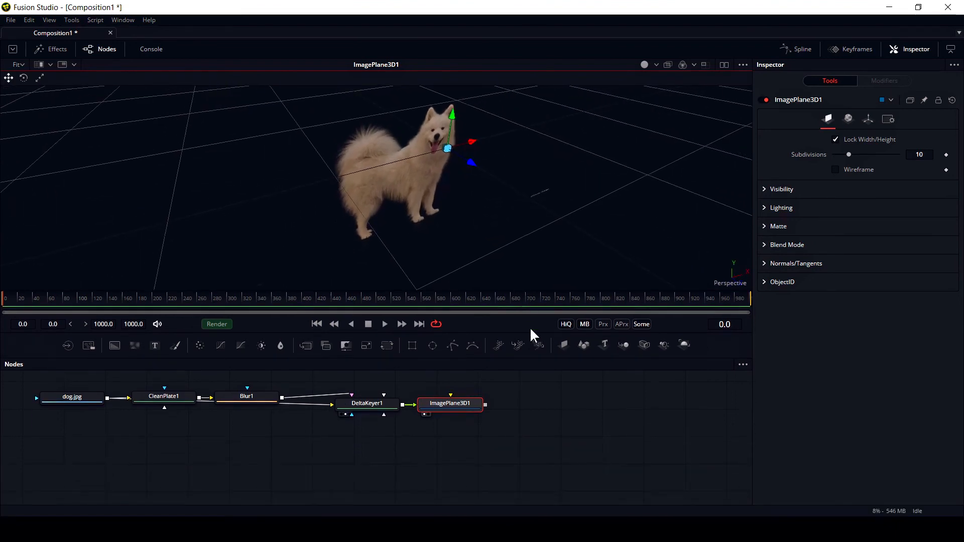
double_click(397, 9)
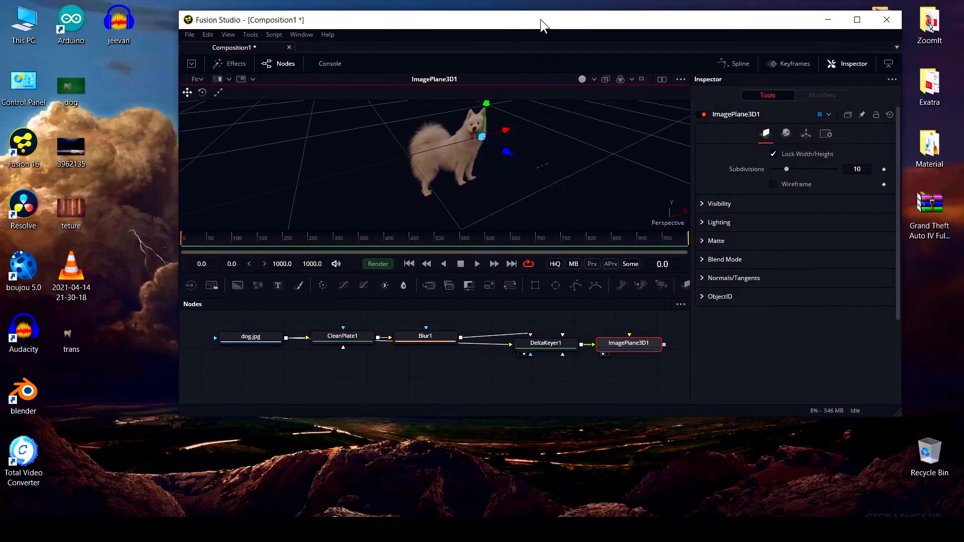
left_click_drag(211, 285, 495, 375)
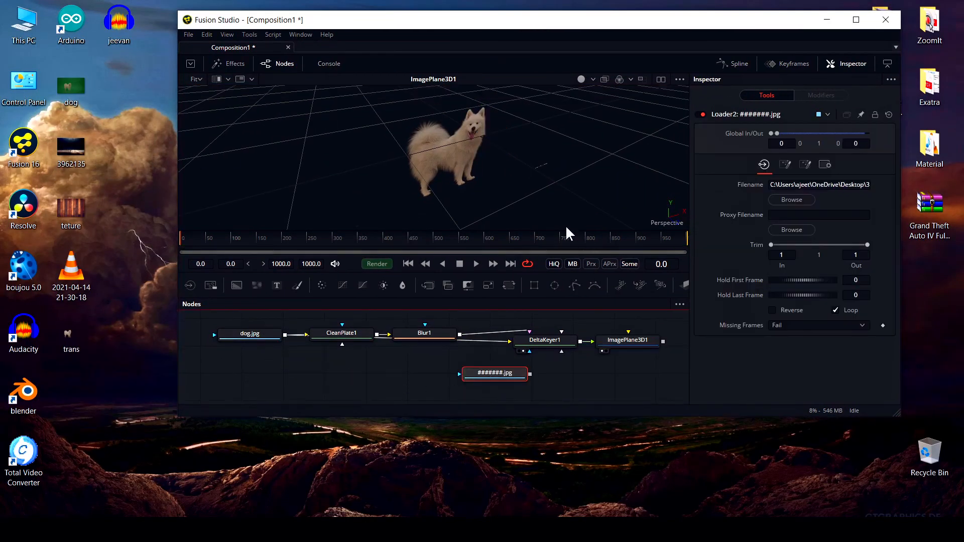
left_click(855, 20)
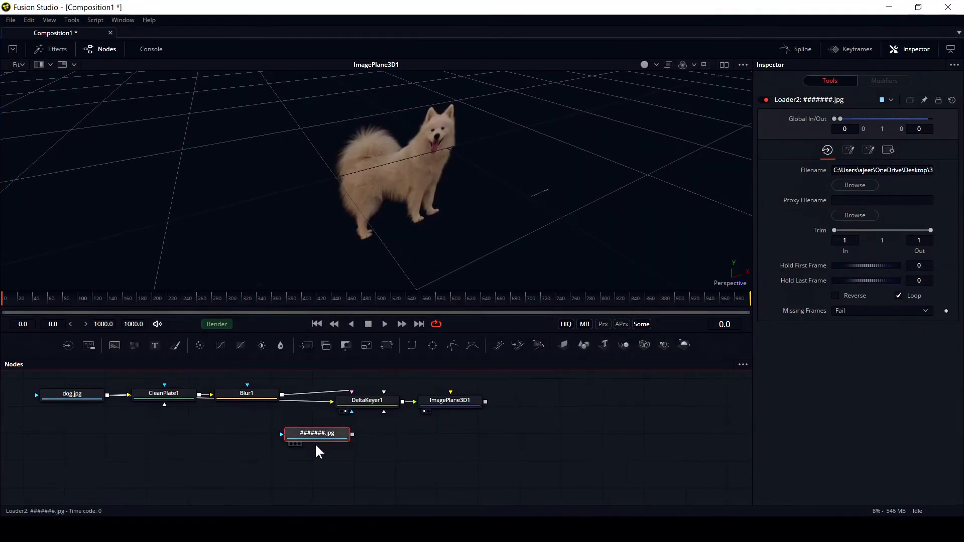
left_click_drag(454, 441, 344, 464)
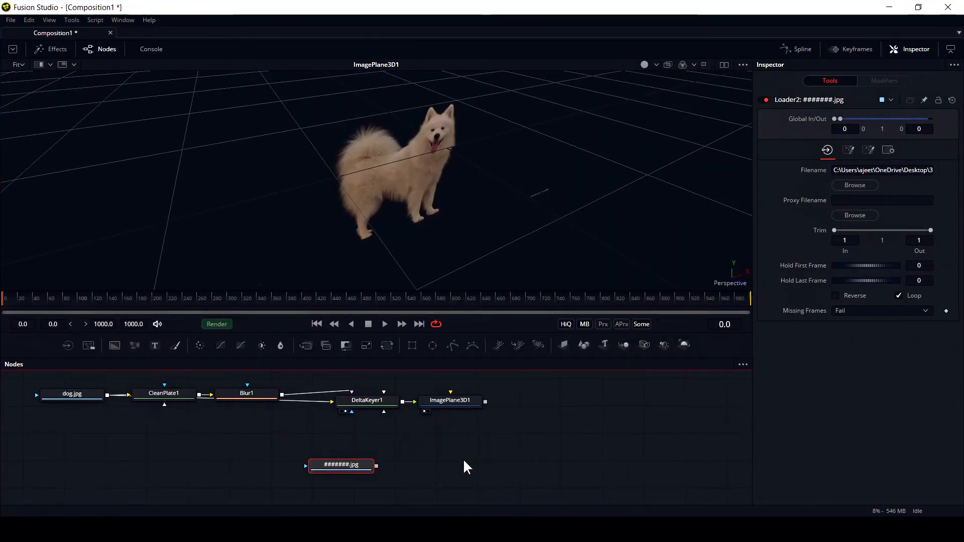
Step: Add an Image Plane 3D after the wood-floor image loader, display it in the viewer and space it away from the loader
key("shift+space")
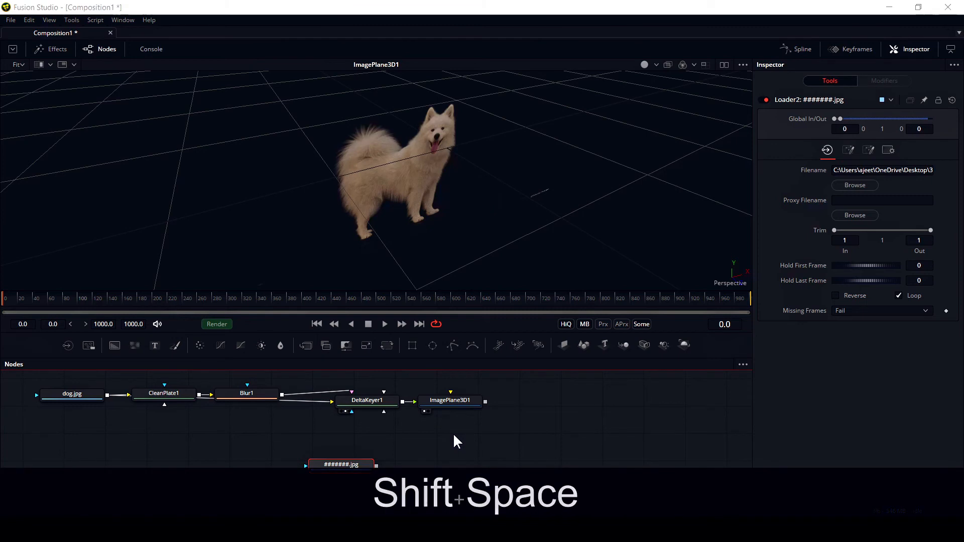
type("im")
key("Return")
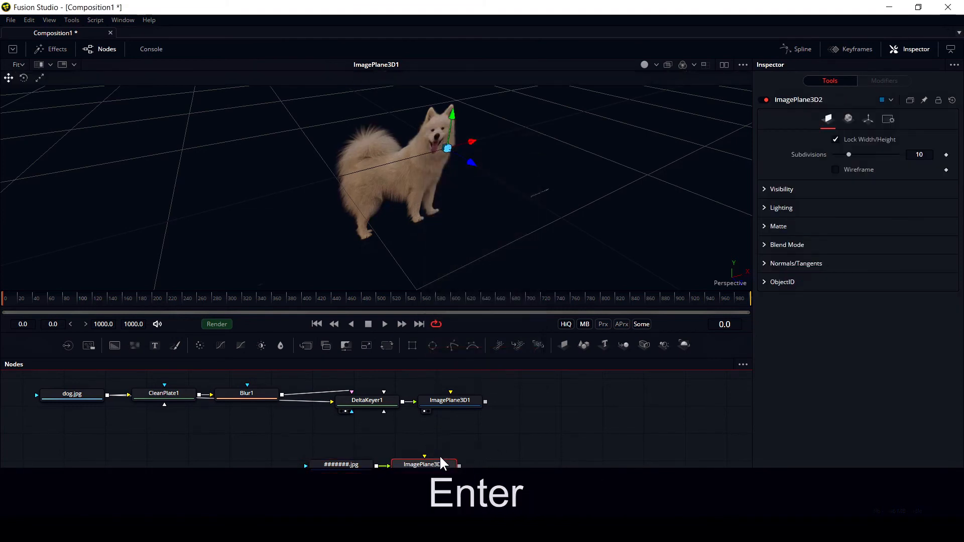
left_click_drag(432, 462, 391, 222)
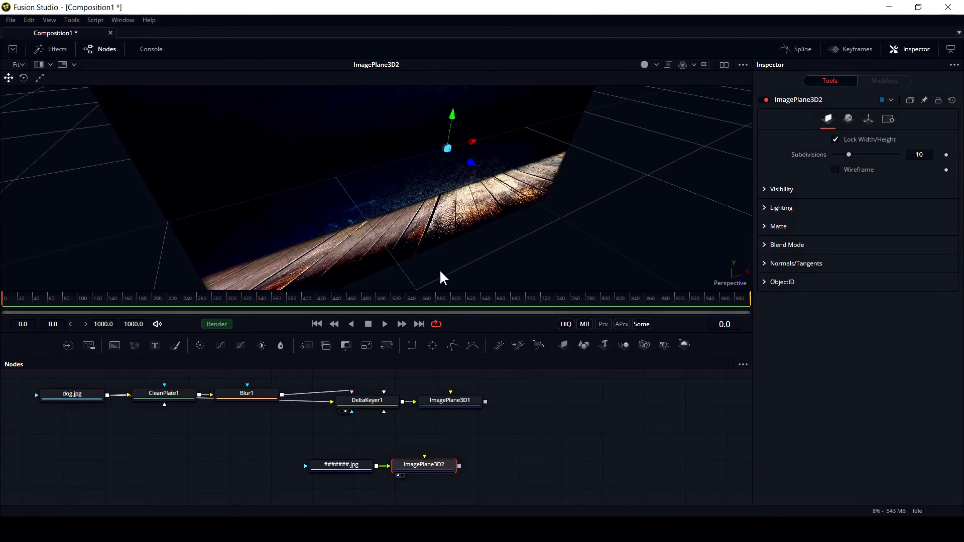
left_click_drag(428, 464, 465, 468)
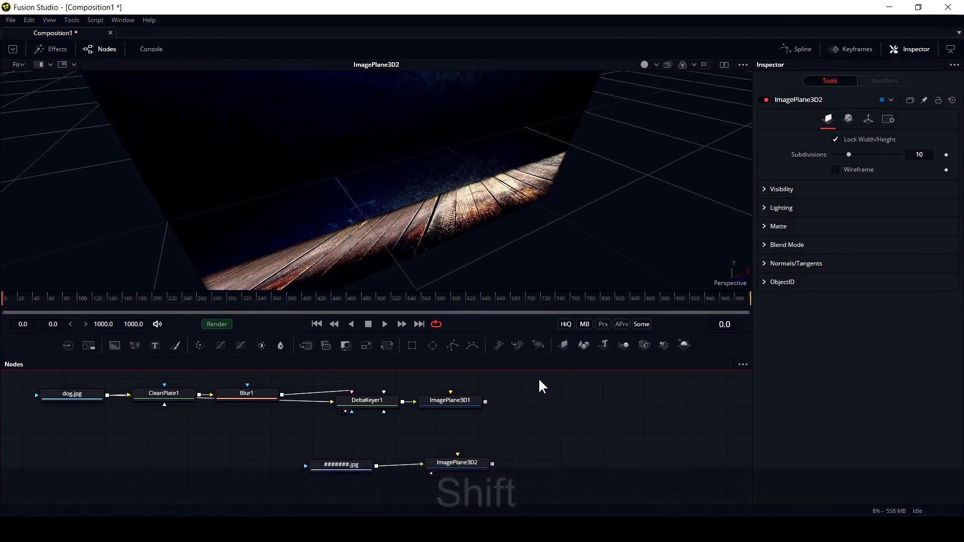
Step: Add a Merge 3D node, connect the dog and wood-floor image planes to it, and display the merged scene
key("shift+space")
type("mer")
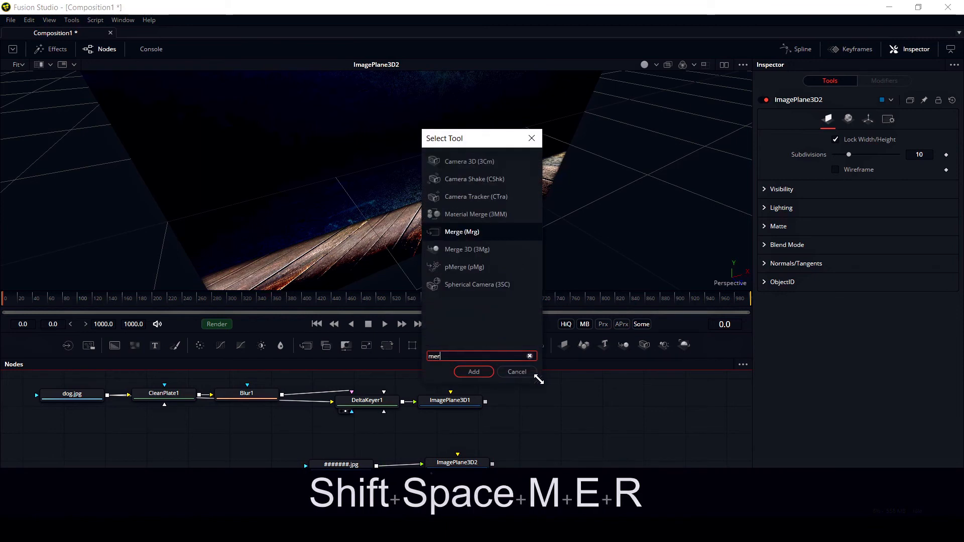
key("Down")
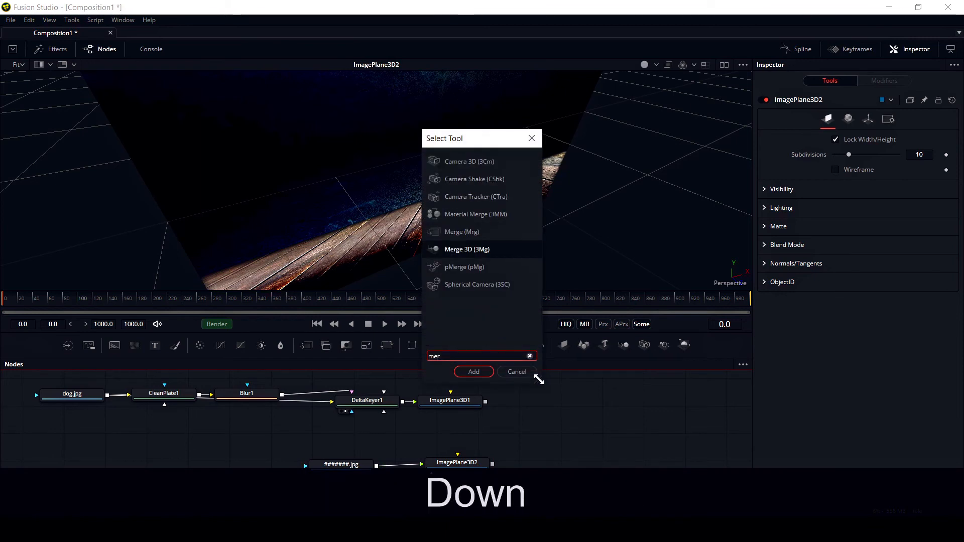
key("Return")
left_click_drag(483, 400, 517, 420)
right_click_drag(492, 464, 525, 427)
left_click(555, 442)
left_click_drag(537, 422, 552, 239)
middle_click_drag(567, 446, 576, 443)
Step: Move the dog's image plane forward along Z so it stands in front of the wood-floor plane
left_click(460, 398)
left_click_drag(468, 163, 507, 204)
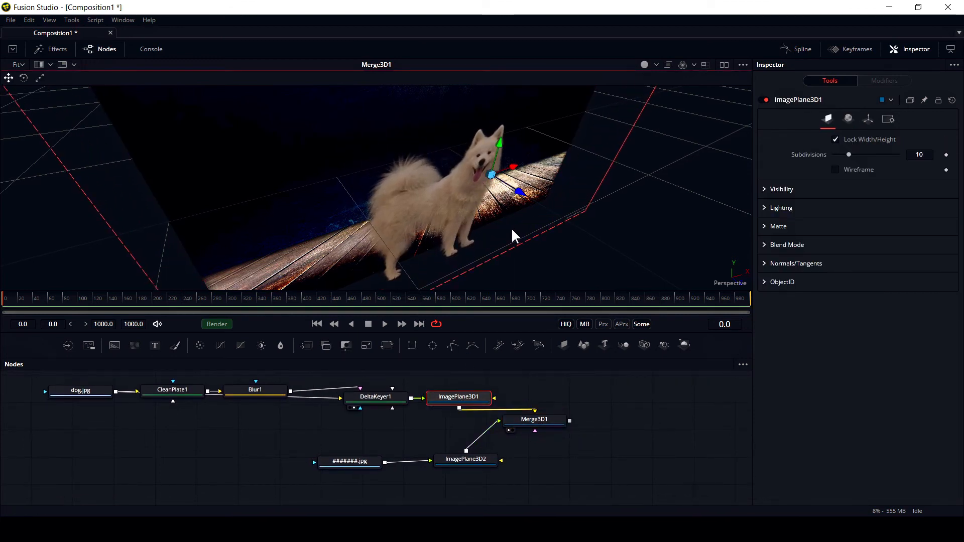
middle_click_drag(430, 258, 502, 221, "alt")
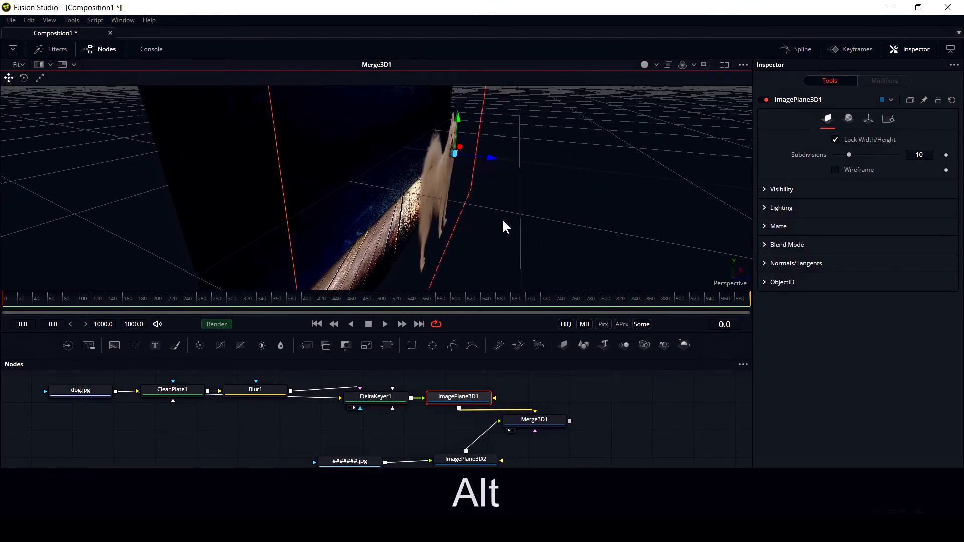
middle_click_drag(567, 226, 327, 222, "alt")
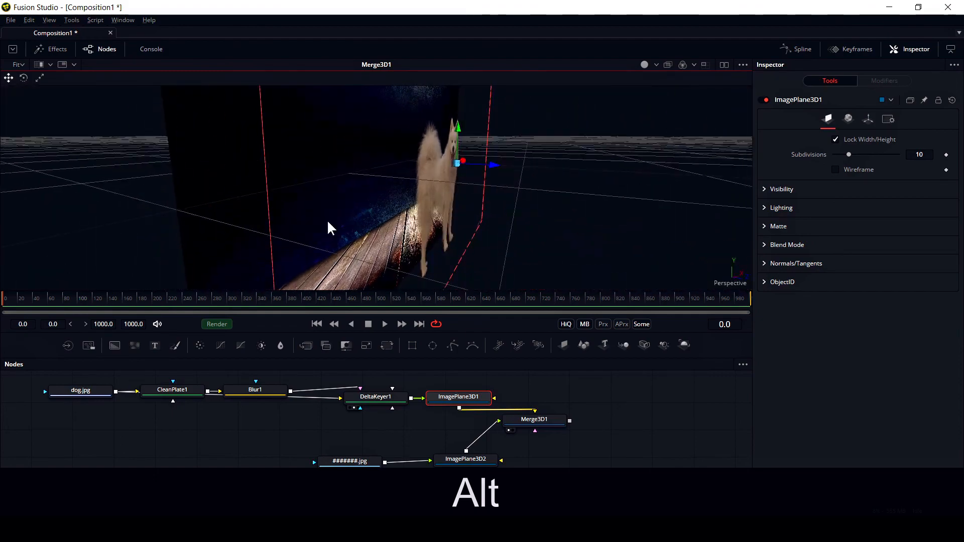
middle_click_drag(516, 286, 416, 232, "alt")
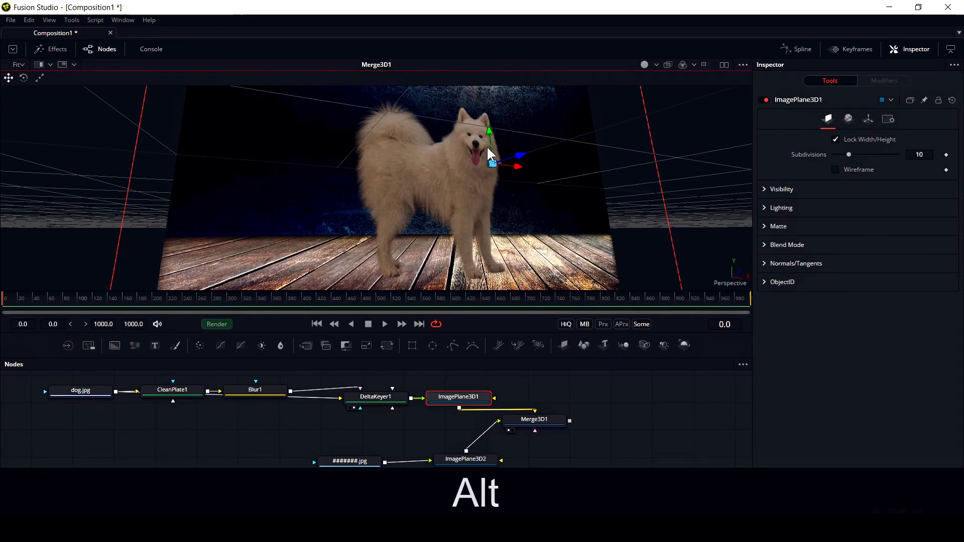
mouse_move(532, 205)
middle_mouse_down("alt")
mouse_move(531, 226)
mouse_move(526, 218)
middle_mouse_up("alt")
scroll(526, 218, "down", 2, "ctrl")
middle_click_drag(586, 222, 560, 317, "alt")
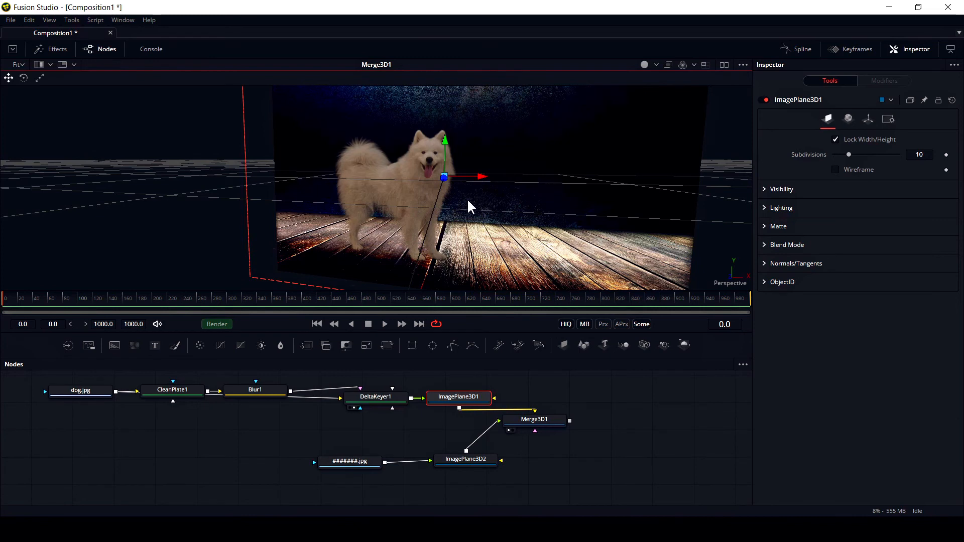
Step: Move Merge3D1 clear of the image planes and add a Renderer 3D node after it
middle_click_drag(599, 423, 430, 434)
left_click_drag(428, 425, 475, 426)
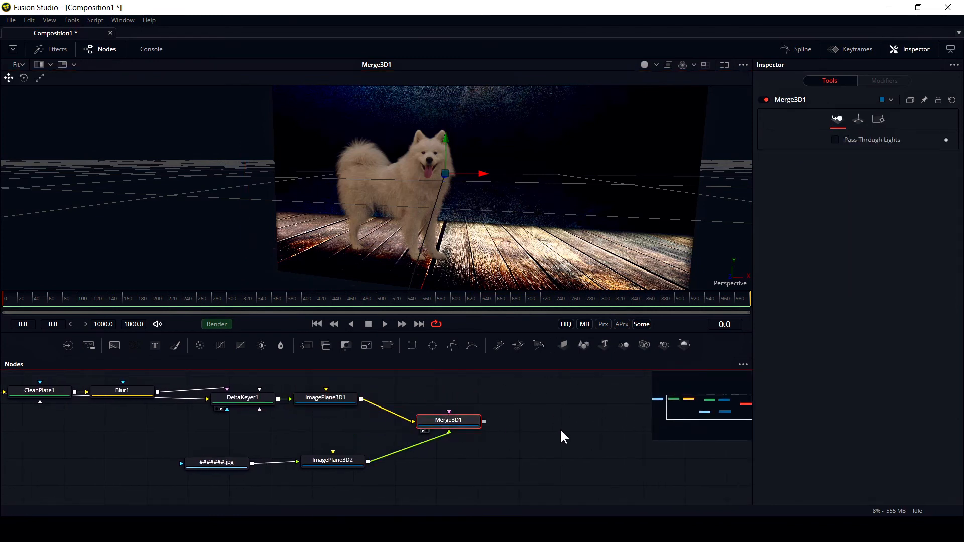
key("shift+space")
type("r")
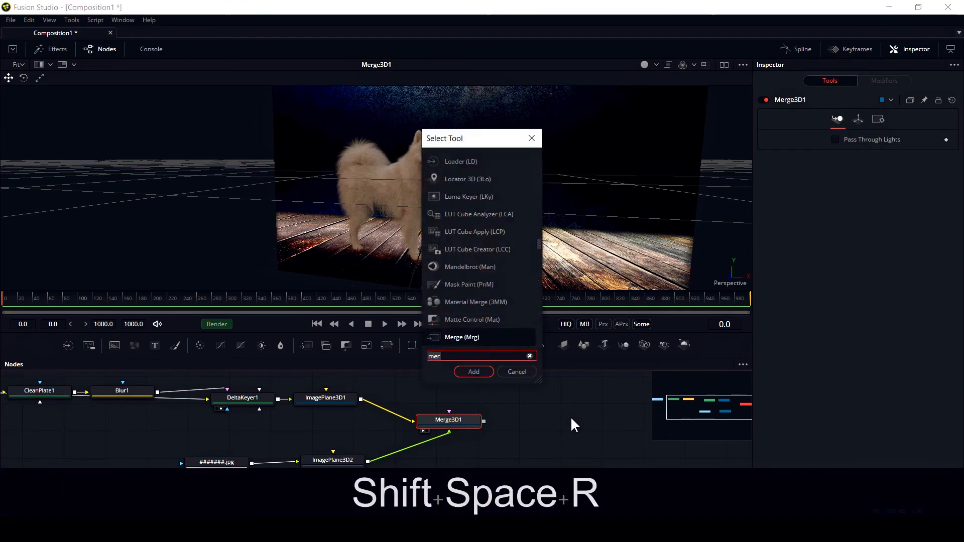
type("en")
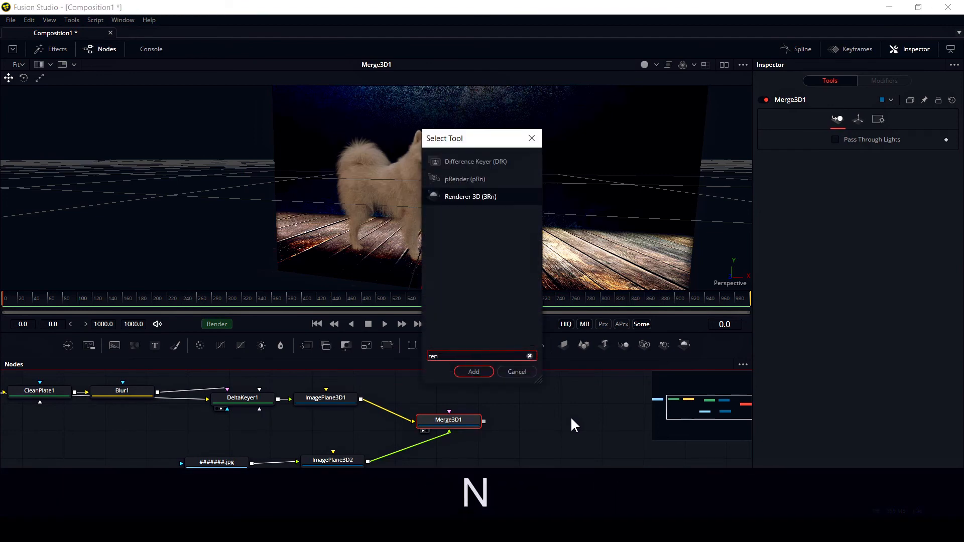
key("Return")
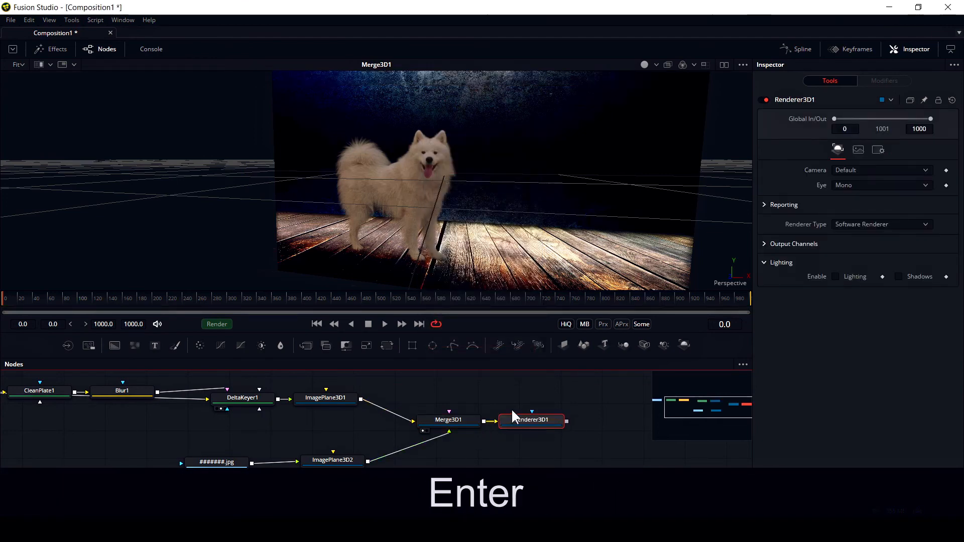
middle_click_drag(550, 445, 455, 444)
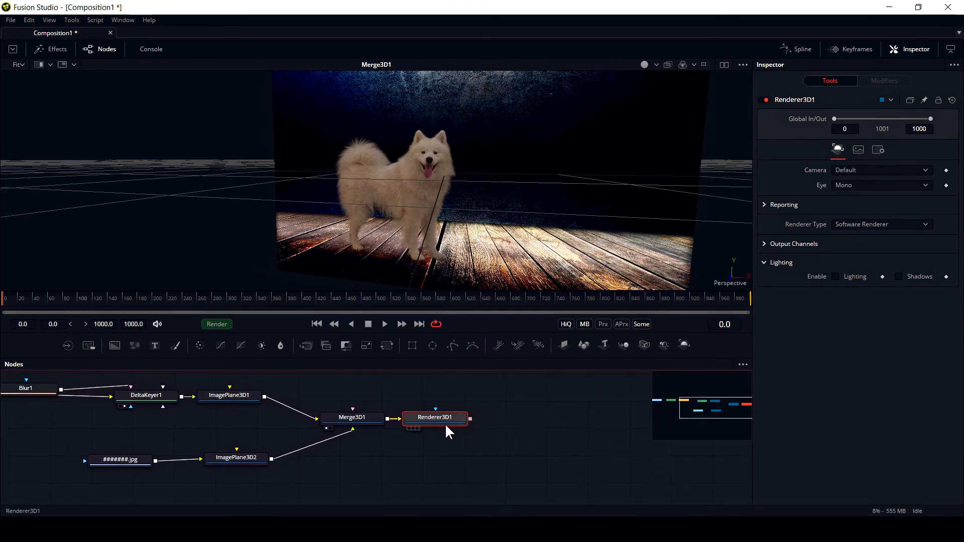
Step: Add a Camera 3D node connected to Merge3D1
left_click(371, 419)
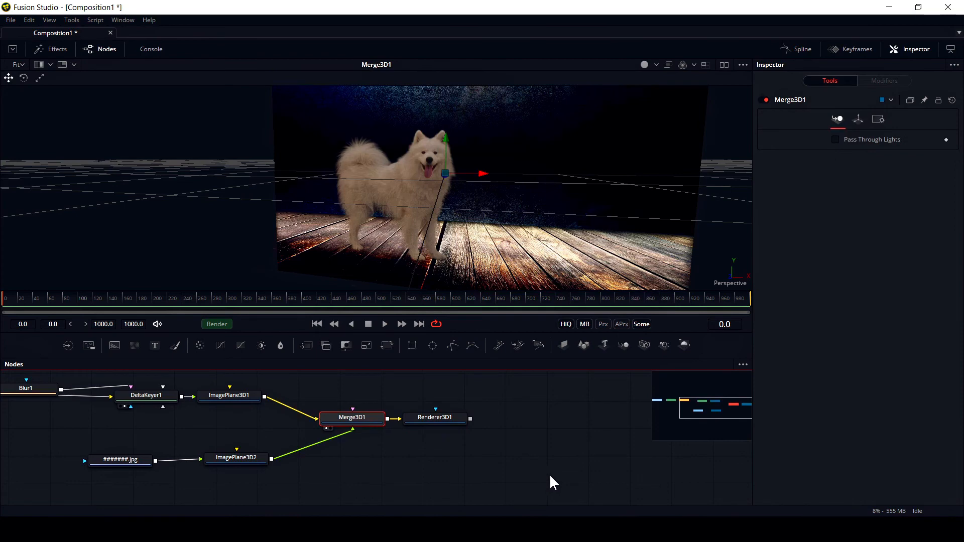
key("shift+space")
type("ca")
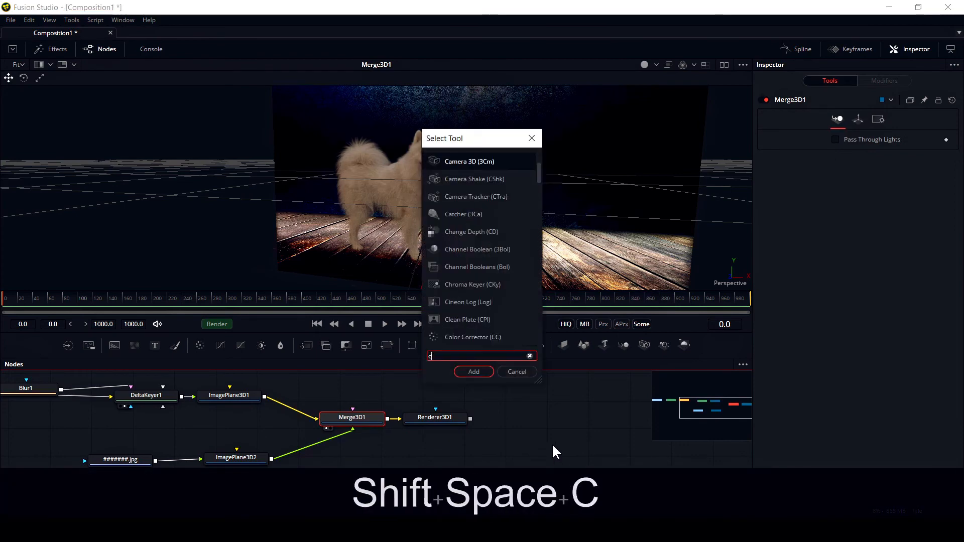
key("Return")
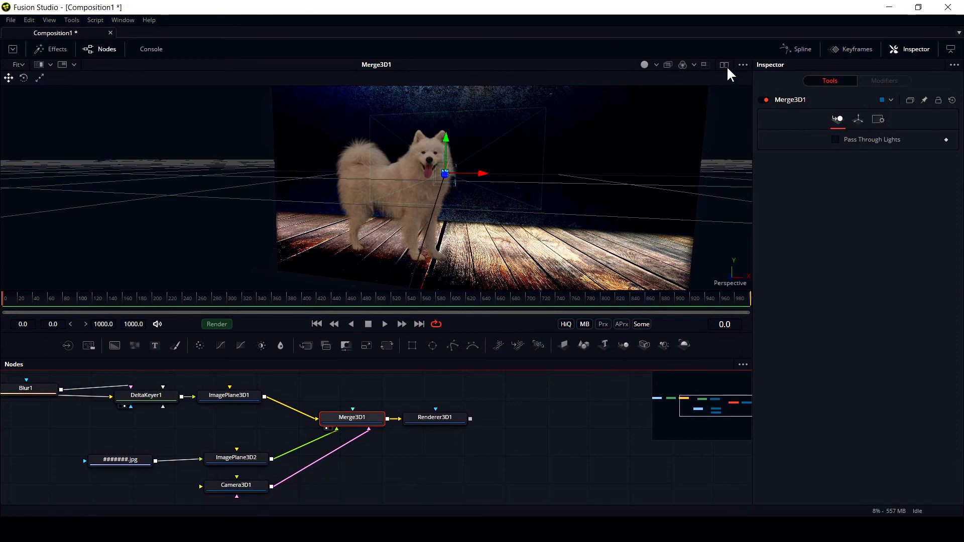
Step: Switch to two viewers, show Renderer3D1 in the second one, and move its node slightly away from Merge3D1, leaving it selected
left_click(725, 65)
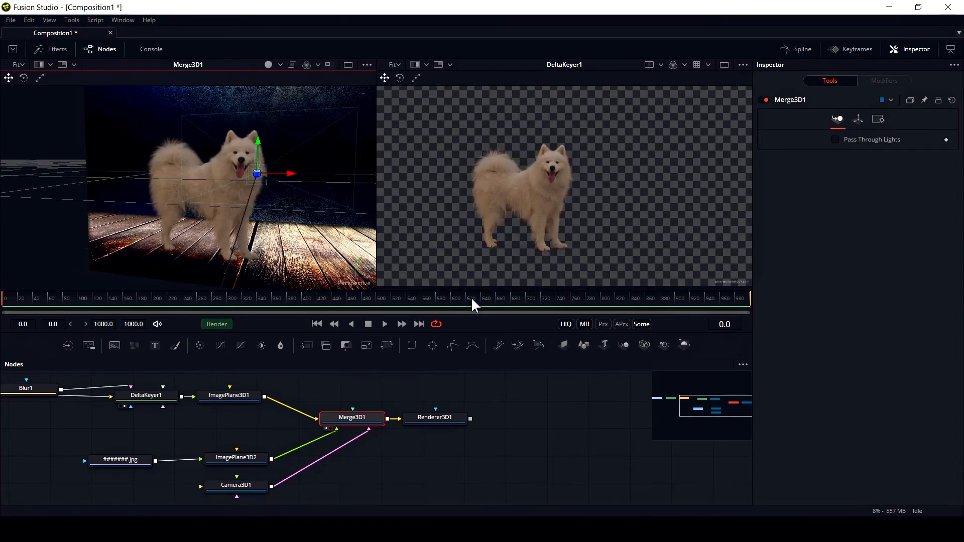
left_click_drag(441, 419, 539, 218)
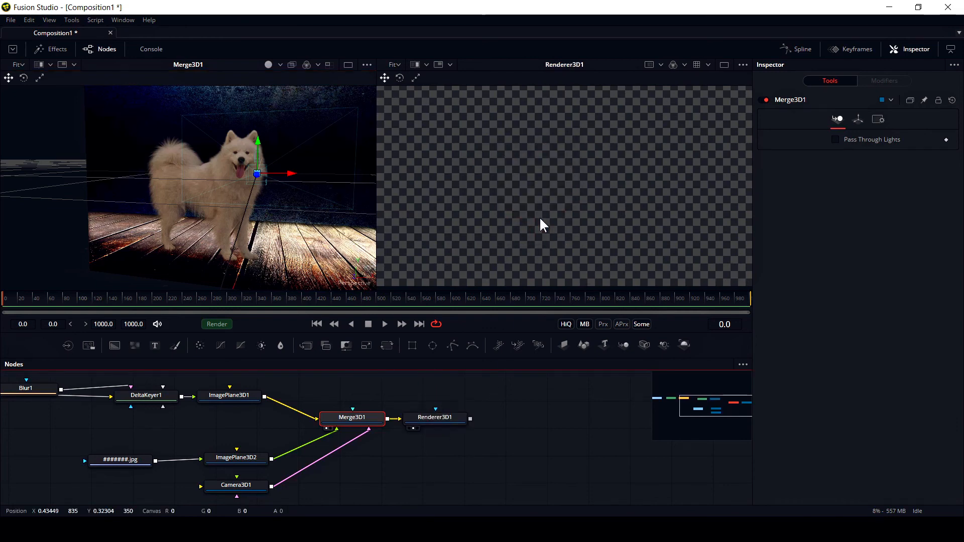
left_click_drag(447, 417, 470, 414)
left_click(470, 414)
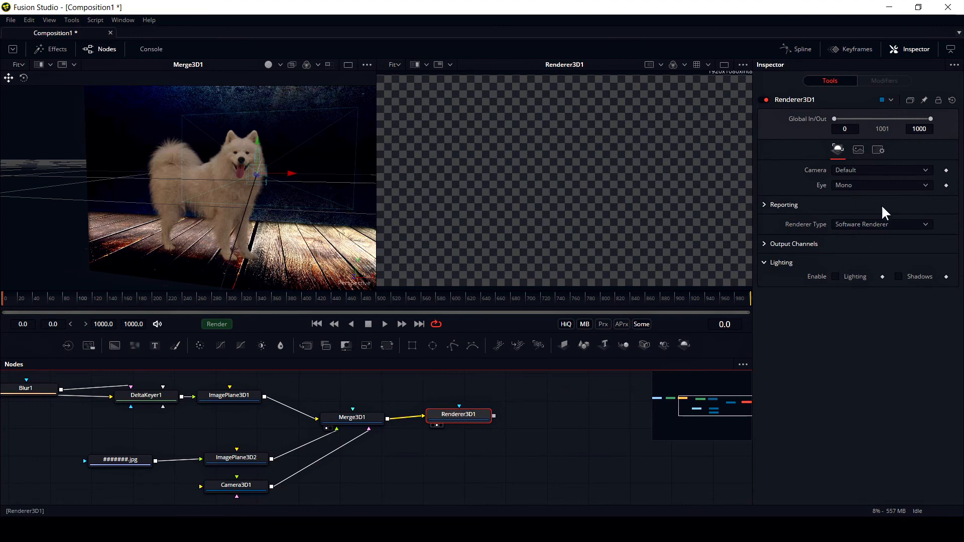
Step: Set the renderer's camera to Camera3D1 and move that camera back along Z until the wood-floor scene fills the rendered frame
left_click(884, 170)
left_click(879, 184)
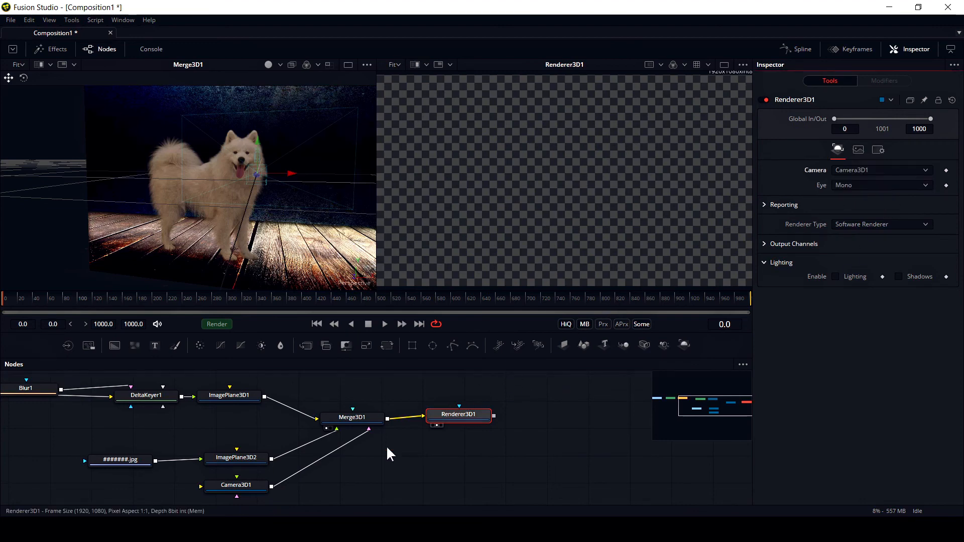
left_click(238, 485)
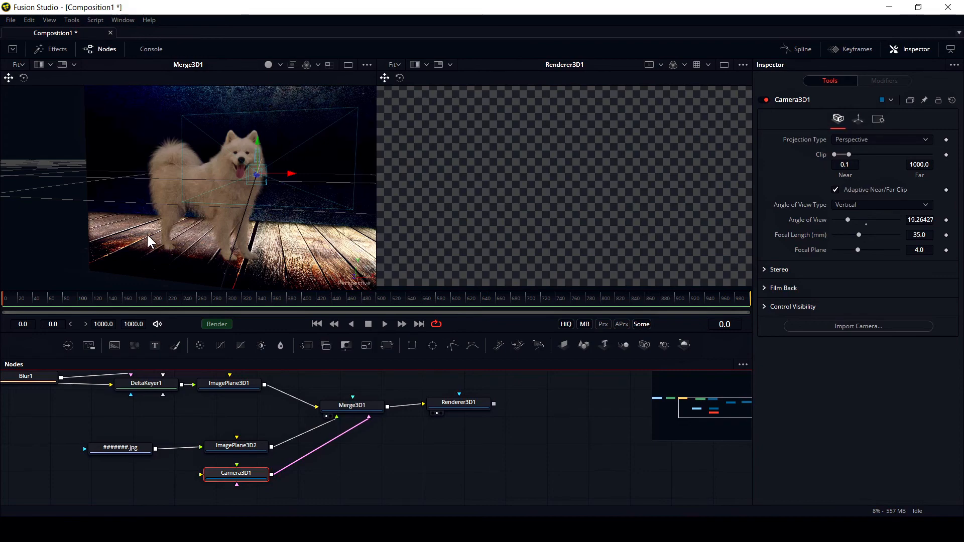
middle_click_drag(121, 227, 248, 242, "alt")
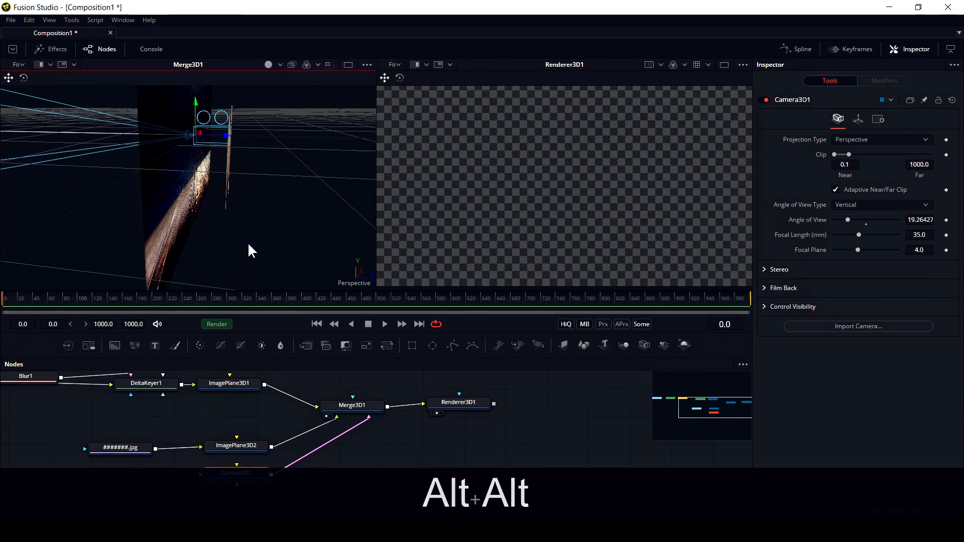
scroll(248, 242, "down", 8, "ctrl")
left_click_drag(228, 185, 303, 185)
left_click(398, 66)
left_click(399, 78)
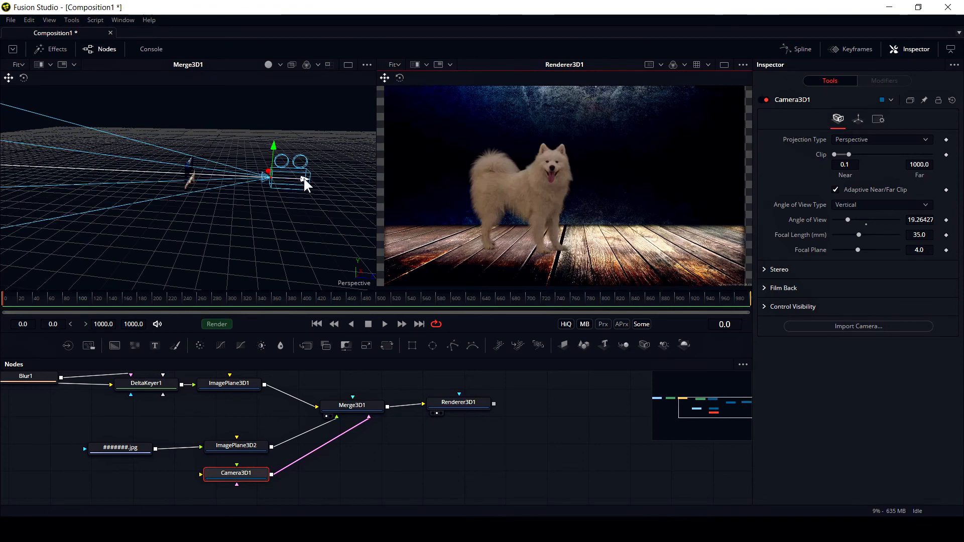
left_click_drag(303, 177, 300, 177)
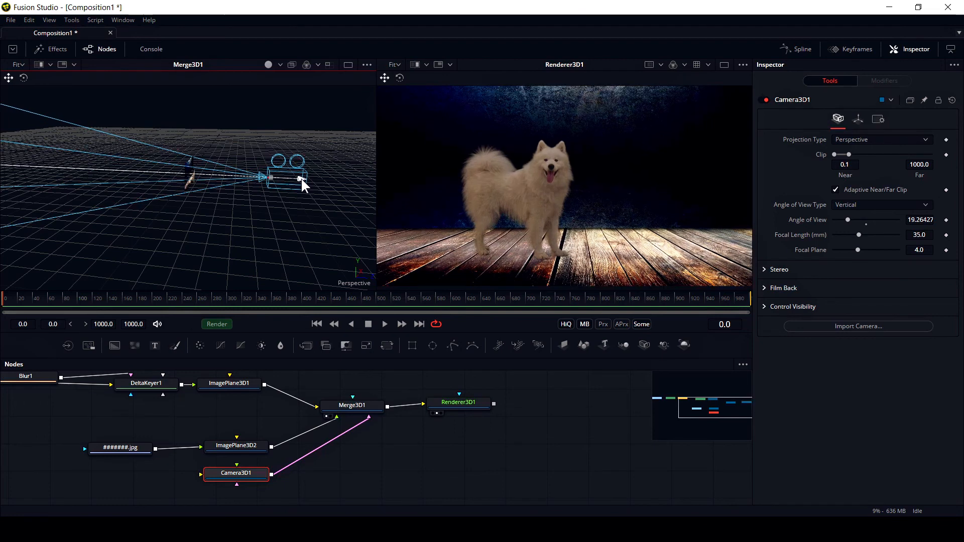
left_click_drag(300, 177, 299, 178)
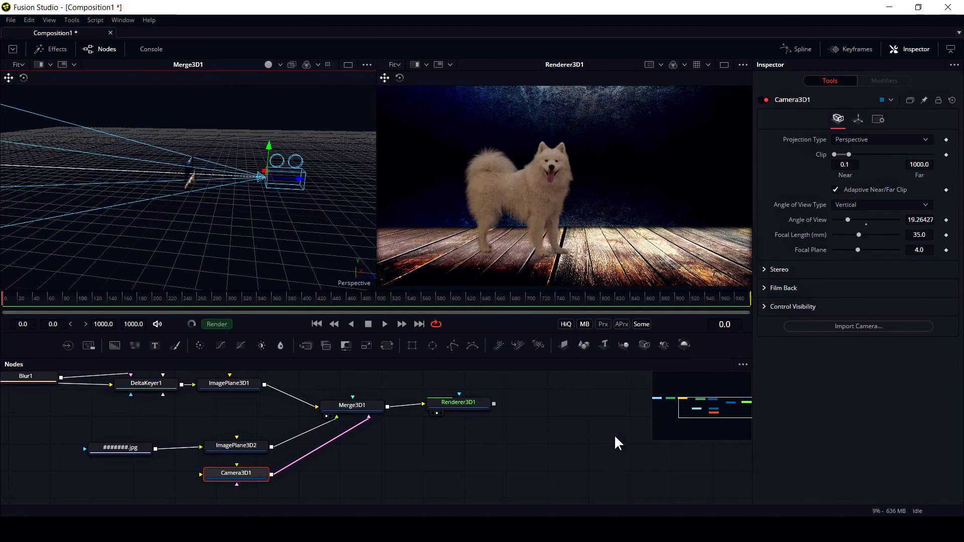
Step: Shift the dog's image plane slightly sideways in the 3D scene, to an X translation of about 0.04
middle_click_drag(303, 243, 221, 259)
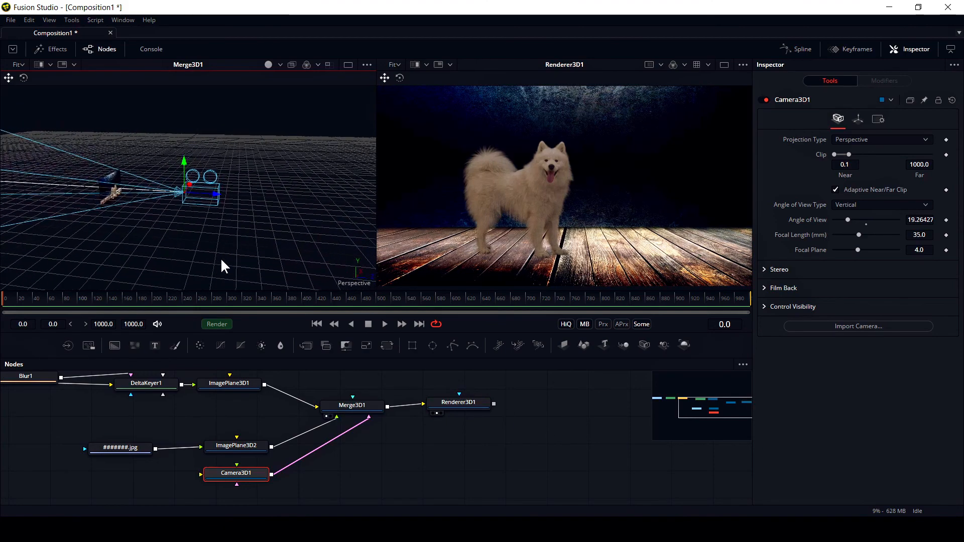
scroll(131, 208, "up", 5, "ctrl")
middle_click_drag(138, 224, 219, 197)
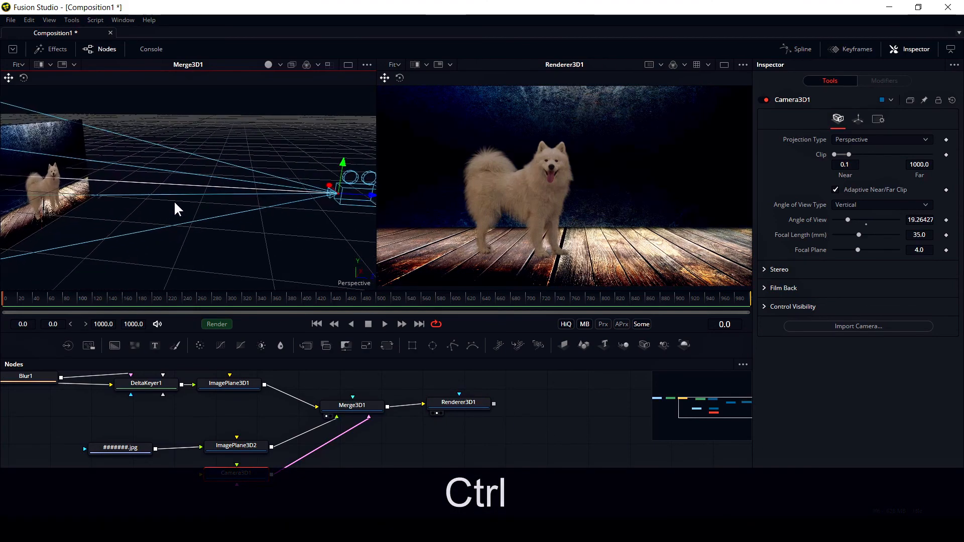
left_click(39, 192)
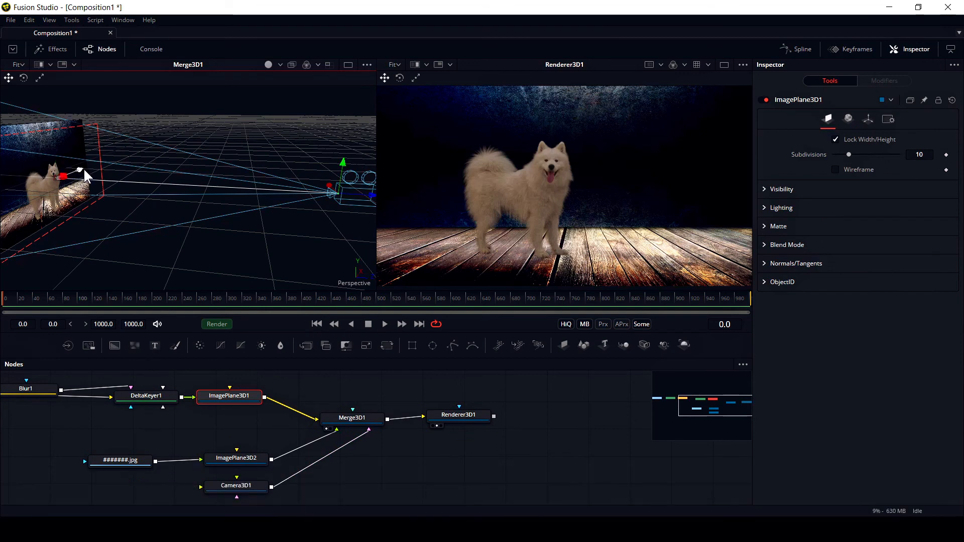
mouse_move(87, 167)
left_mouse_down()
mouse_move(104, 161)
mouse_move(84, 176)
left_mouse_up()
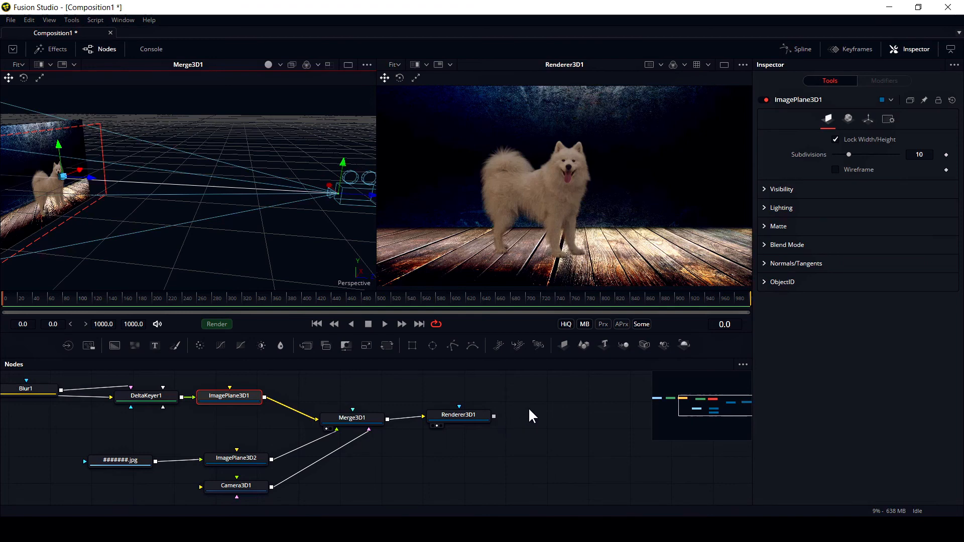
Step: Duplicate the dog.jpg, CleanPlate1, Blur1 and DeltaKeyer1 nodes as a connected chain above the originals
middle_click_drag(493, 400, 622, 451)
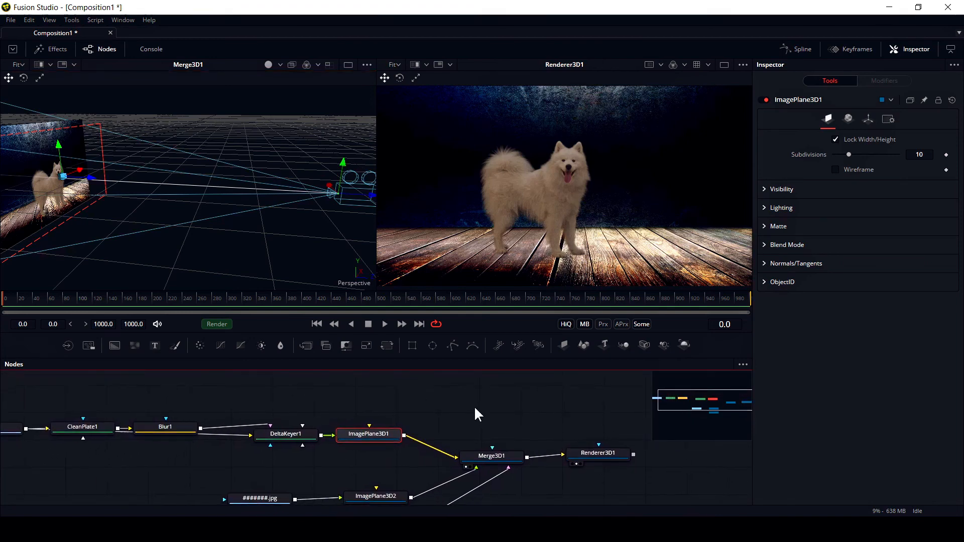
middle_click_drag(469, 415, 532, 419)
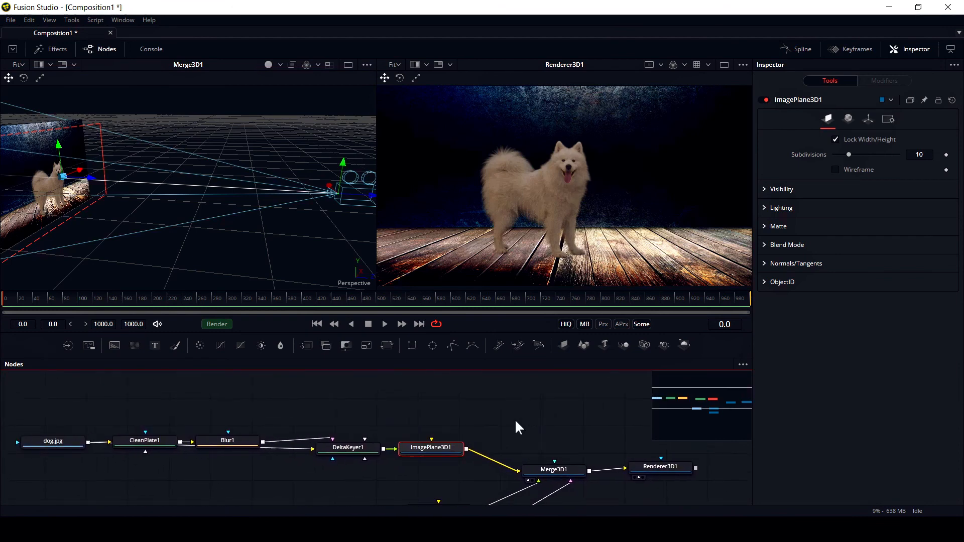
left_click_drag(59, 400, 386, 478)
right_click(388, 455)
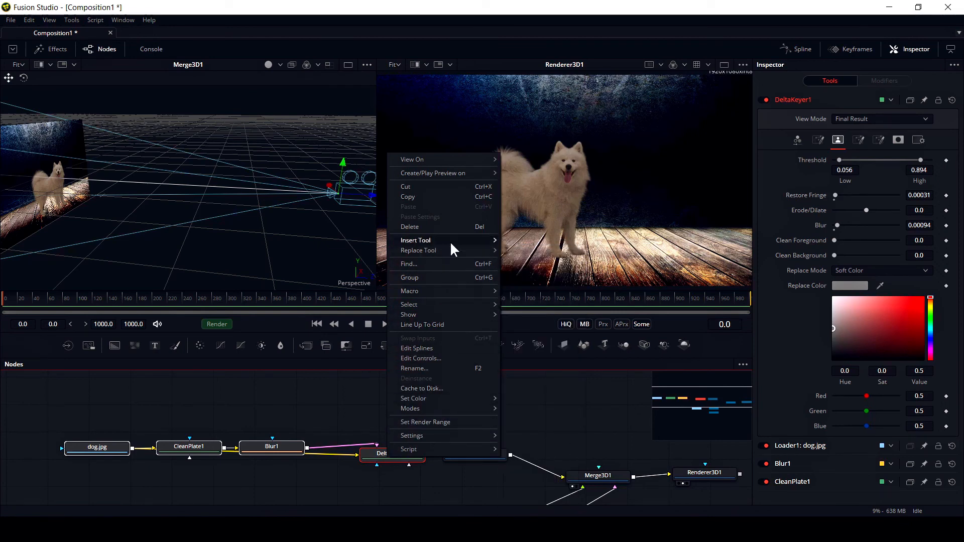
left_click(444, 196)
middle_click_drag(565, 439, 489, 426)
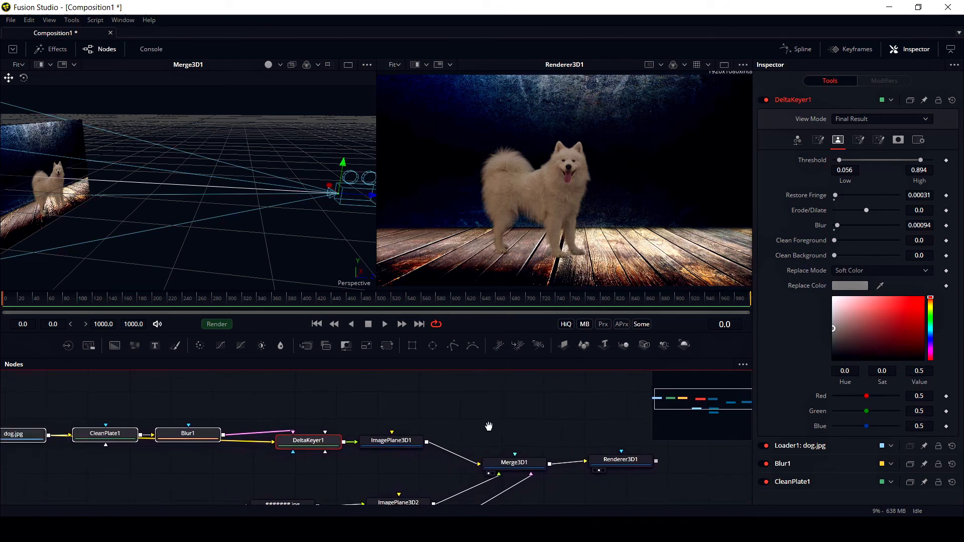
middle_click_drag(415, 417, 418, 437)
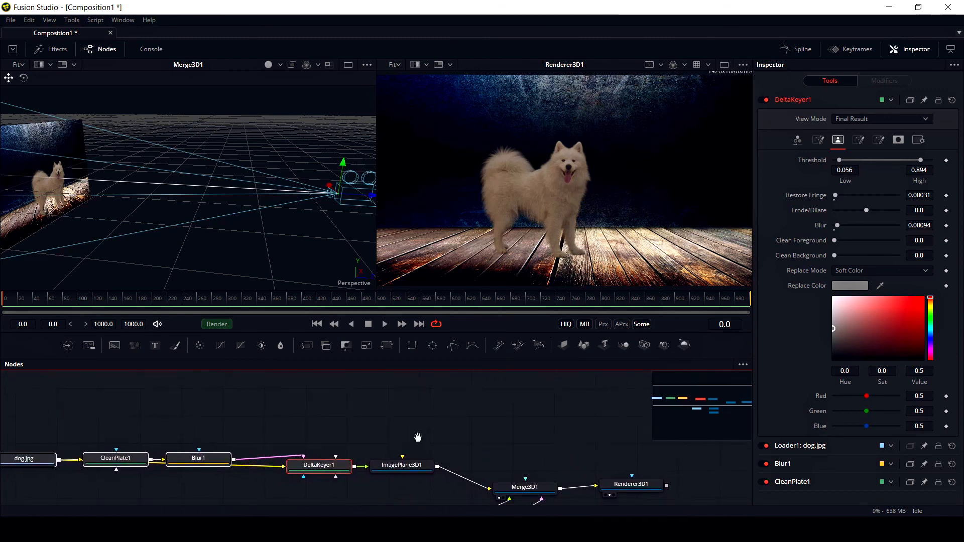
right_click(353, 396)
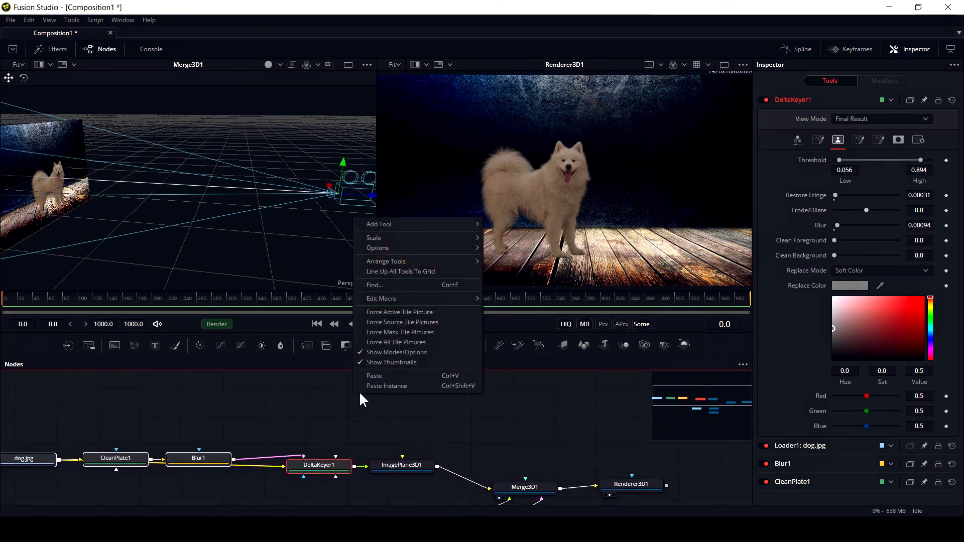
left_click(400, 378)
left_click_drag(335, 410, 327, 404)
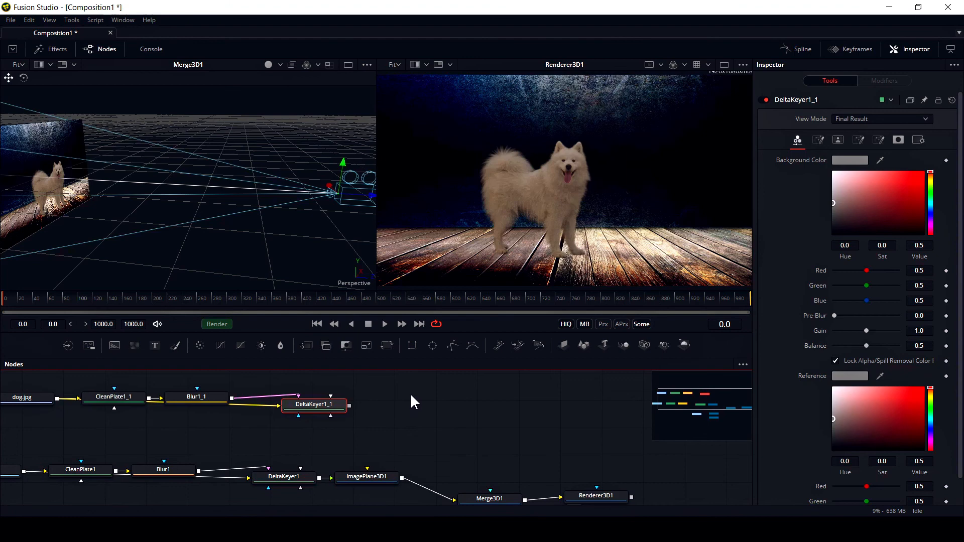
Step: Add a Brightness / Contrast node after the duplicated keyer, show it in the first viewer, and set its Gain to 0
key("shift+space")
type("ca")
type("b")
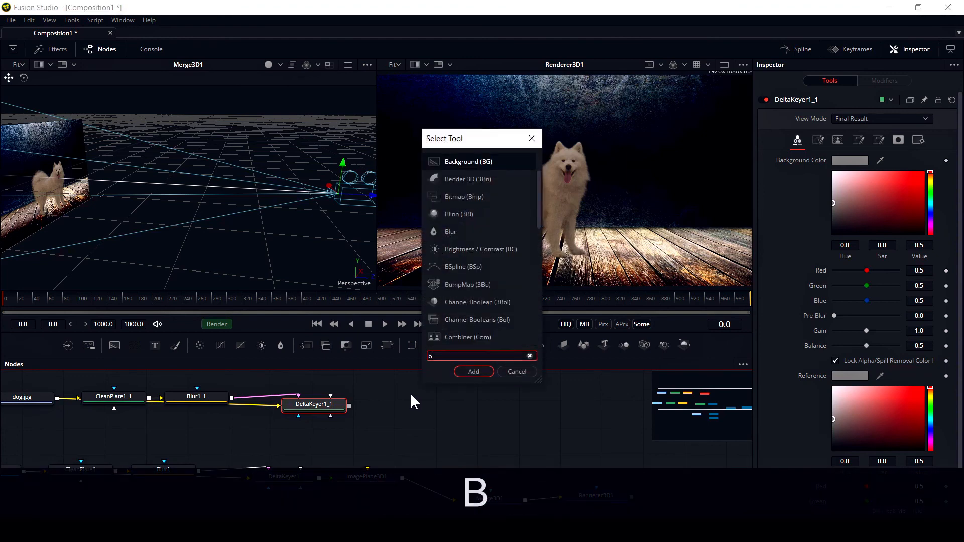
key("Down")
key("Down")
key("Down")
key("Down")
key("Down")
key("Return")
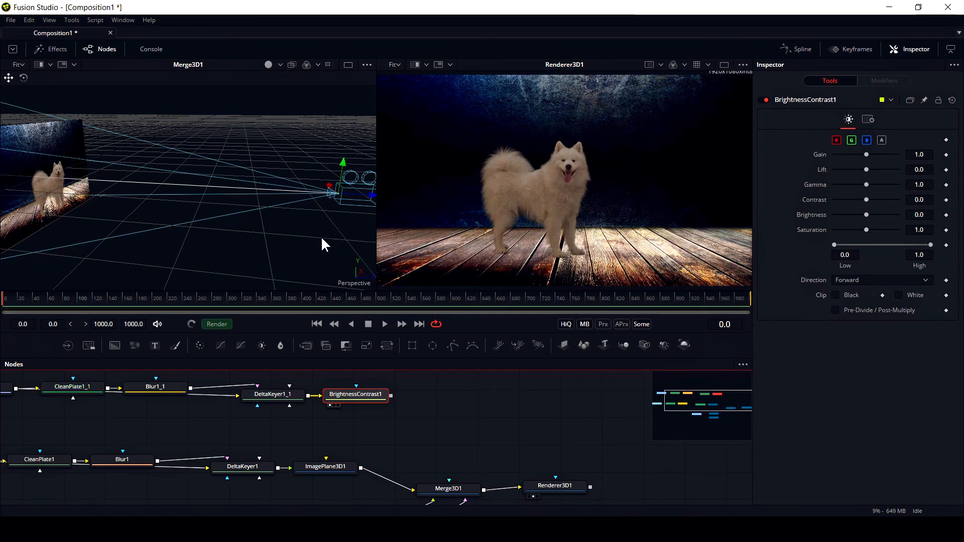
key("1")
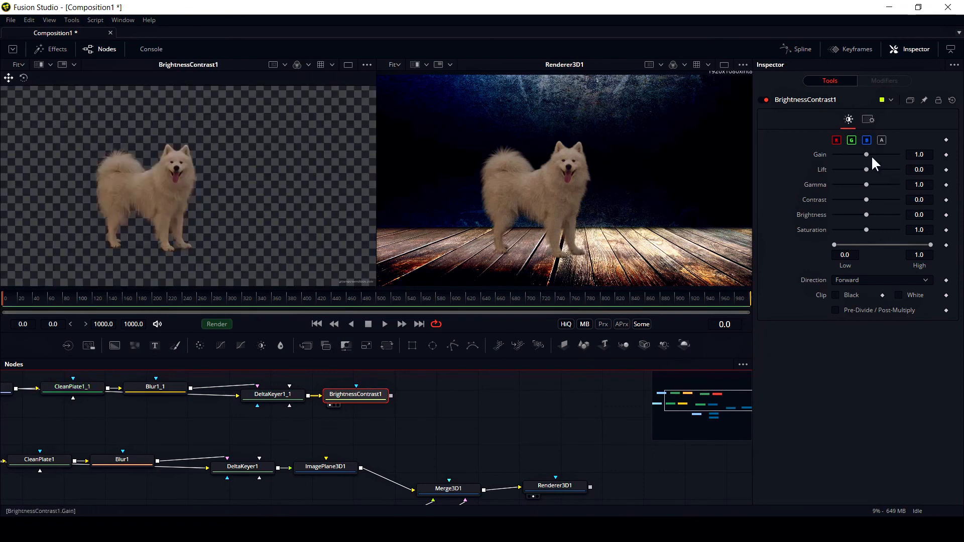
left_click_drag(865, 155, 830, 164)
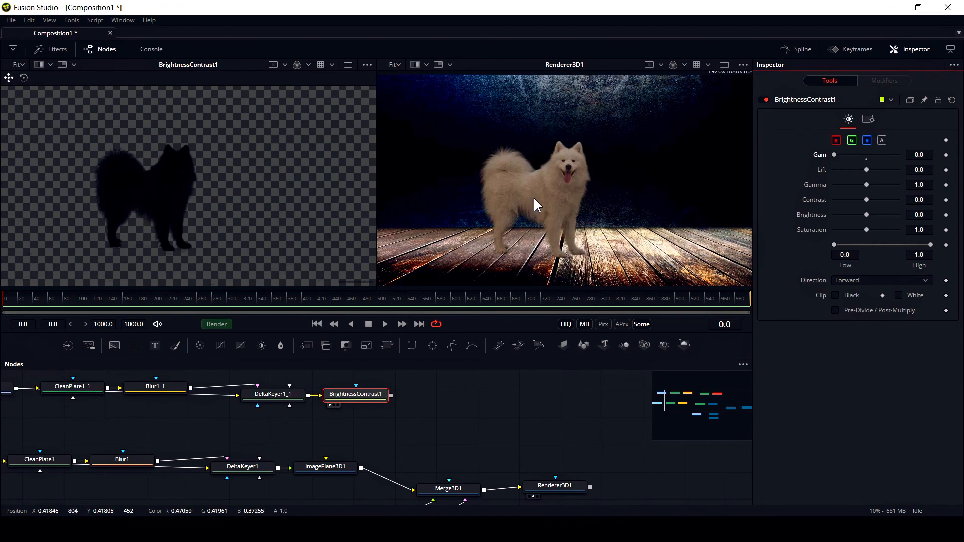
Step: Add a Blur node after BrightnessContrast1, show it in the first viewer, and set its Blur Size to 9.4
middle_click_drag(453, 432, 426, 446)
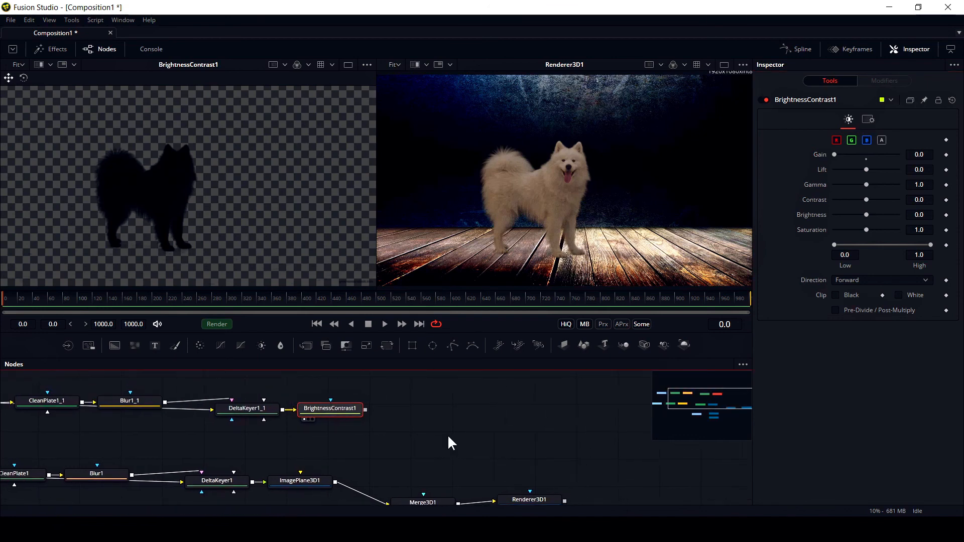
key("shift+space")
type("bl")
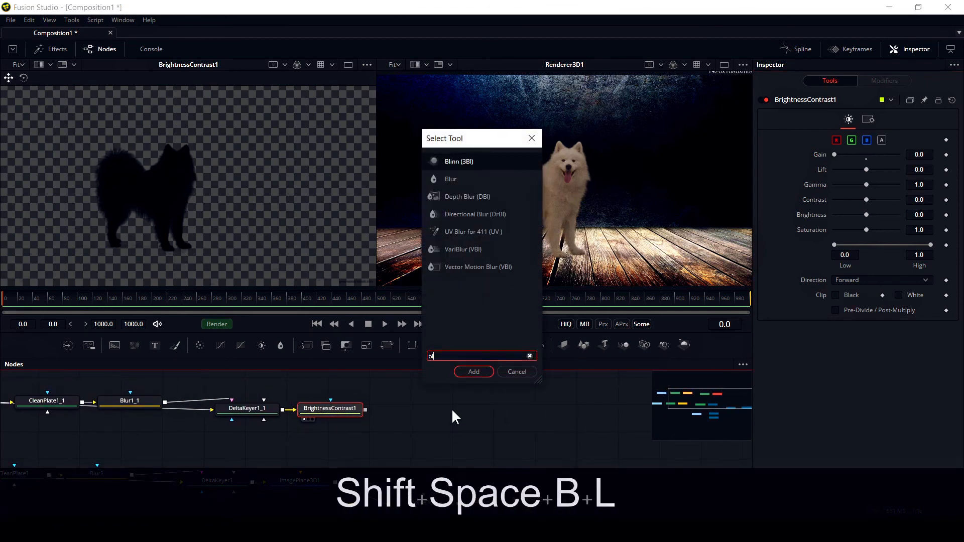
key("Down")
key("Return")
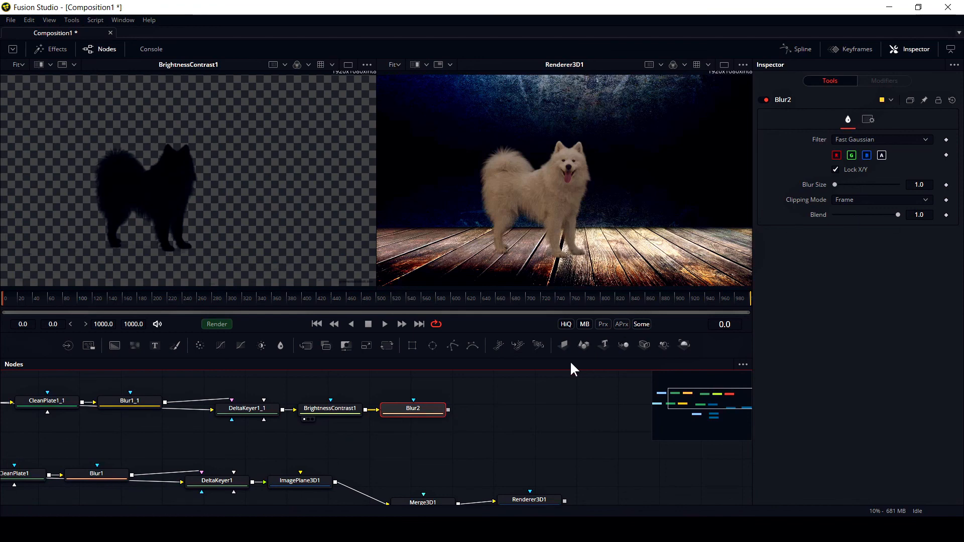
key("1")
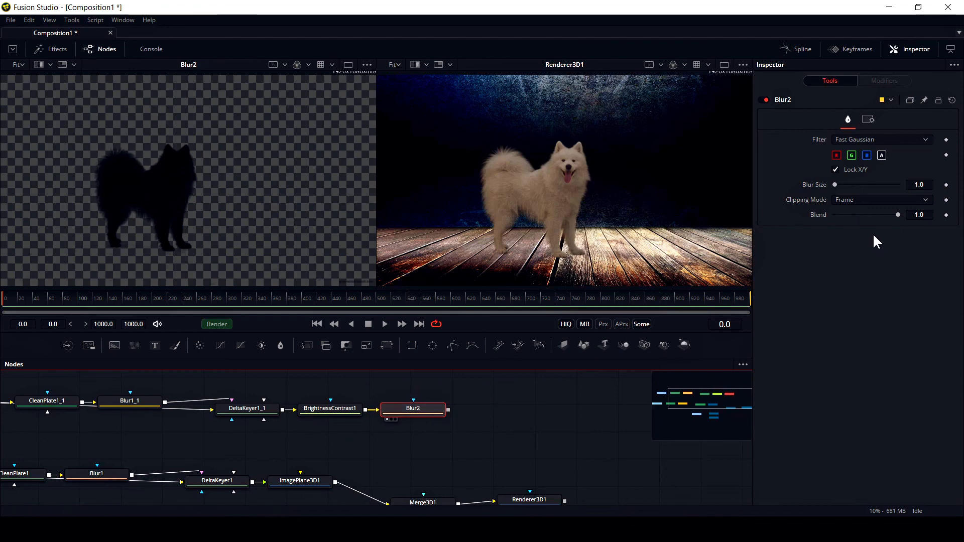
mouse_move(839, 183)
left_mouse_down()
mouse_move(849, 189)
mouse_move(844, 185)
left_mouse_up()
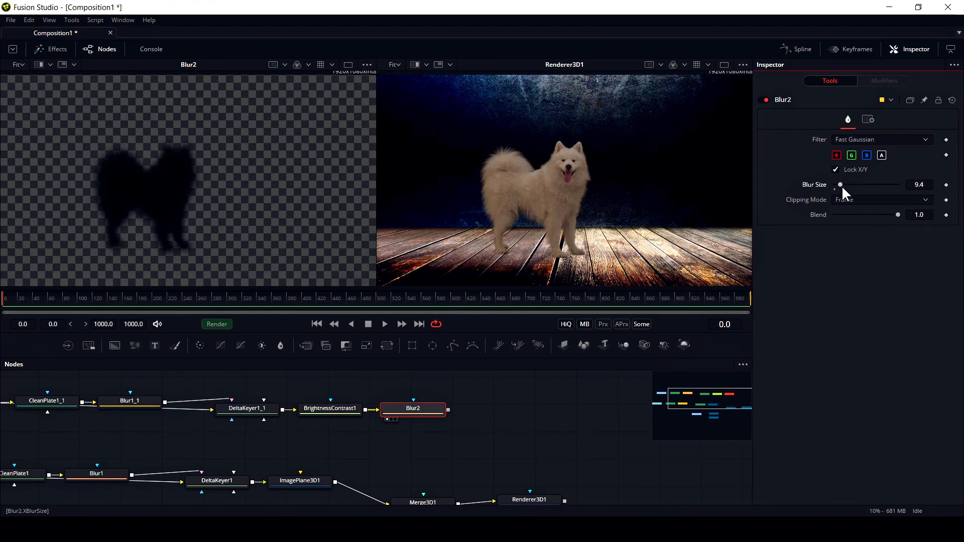
Step: Paste a copy of ImagePlane3D1 after Blur2, show it in the first viewer, and connect its output to Merge3D1
middle_click_drag(417, 457, 402, 416)
left_click_drag(304, 442, 300, 436)
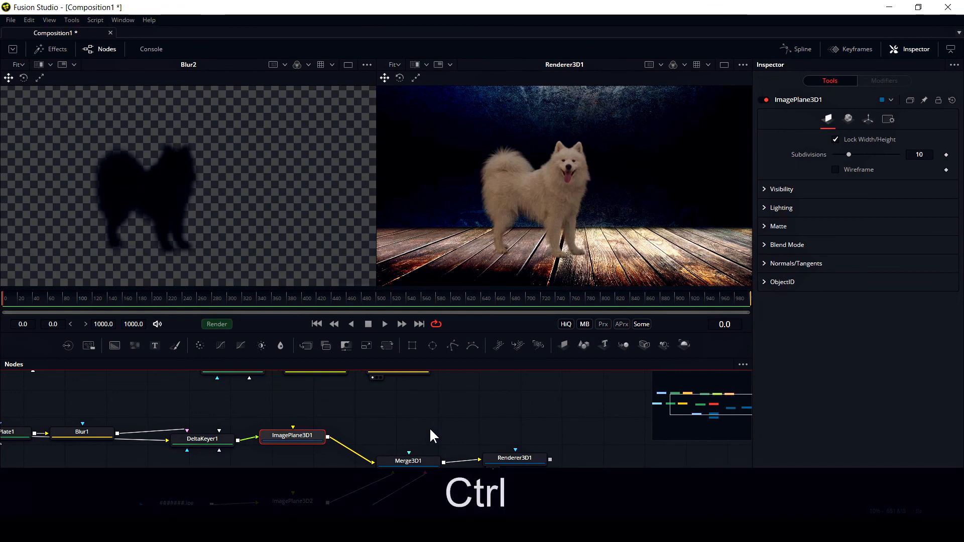
key("ctrl+c")
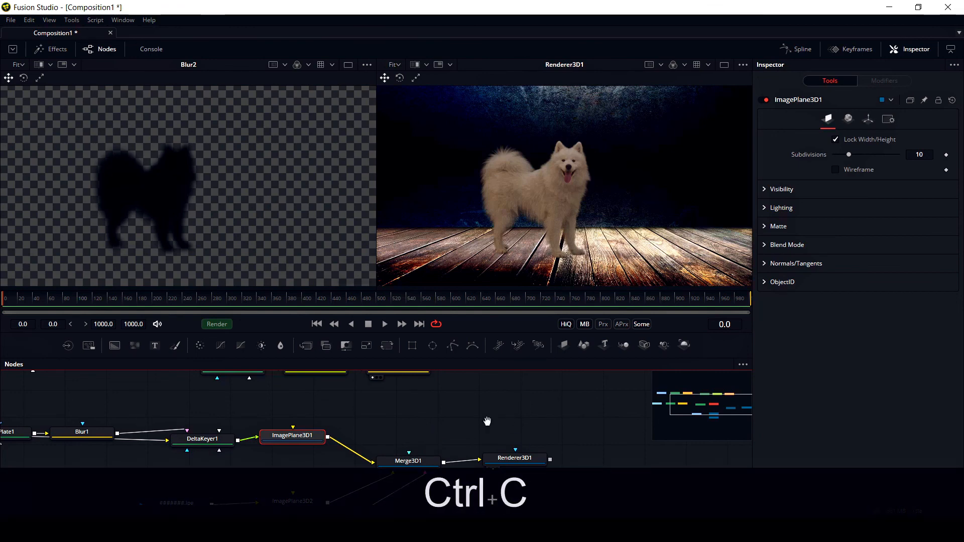
middle_click_drag(490, 423, 442, 456)
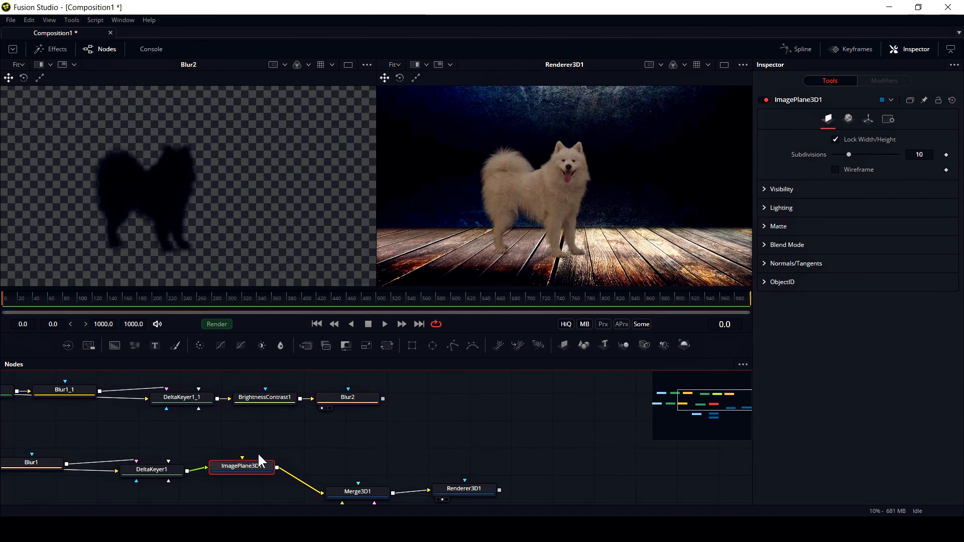
left_click(354, 402)
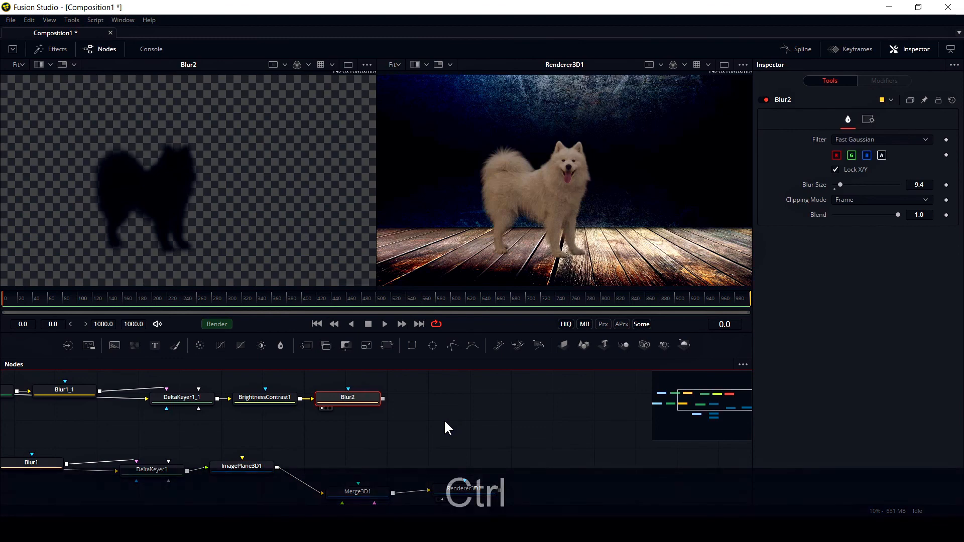
key("ctrl+v")
left_click_drag(439, 397, 283, 248)
middle_click_drag(239, 246, 261, 246)
left_click_drag(466, 398, 379, 503)
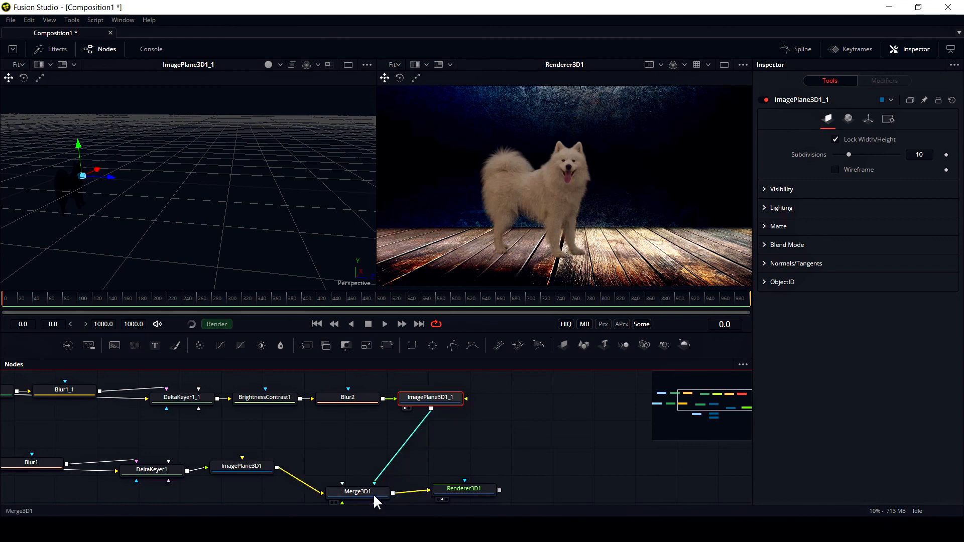
Step: Flip the shadow's image plane beneath the dog with an X rotation of -174.8 and a Y translation of -0.351
middle_click_drag(479, 442, 410, 411)
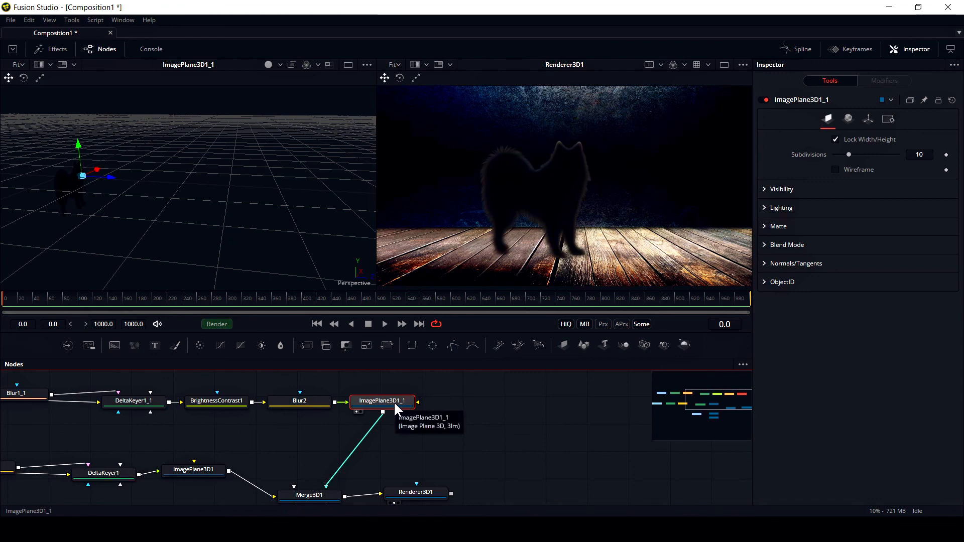
left_click(868, 119)
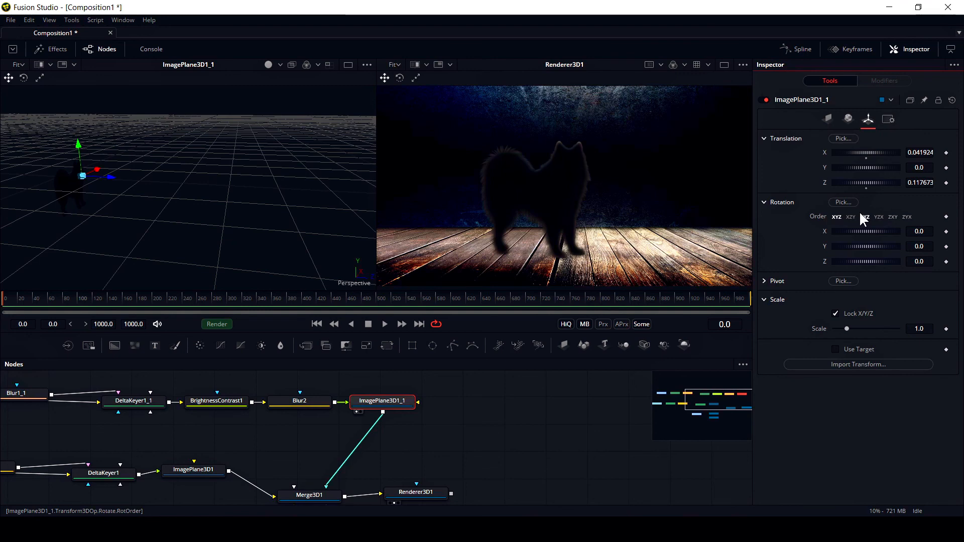
left_click_drag(866, 245, 847, 231)
key("ctrl+z")
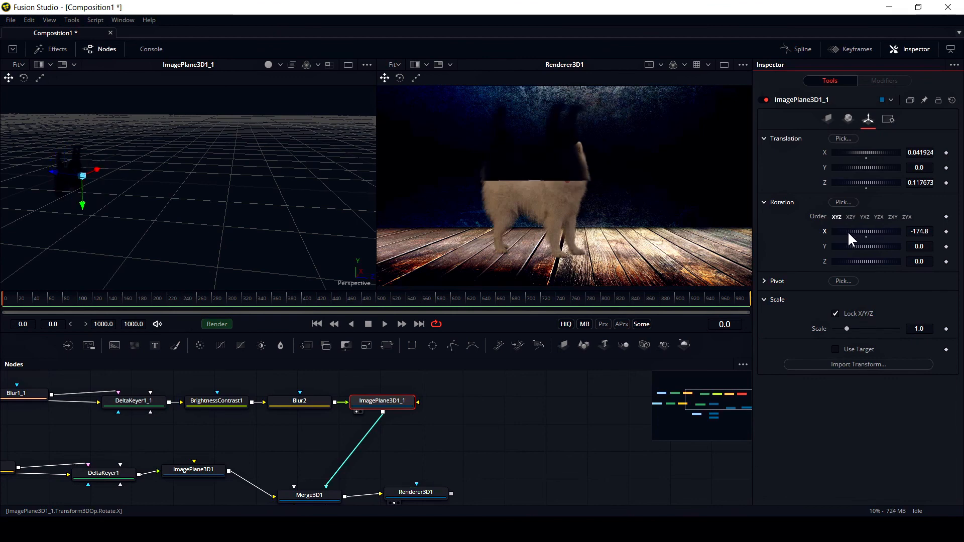
left_click_drag(868, 181, 880, 166)
key("ctrl+z")
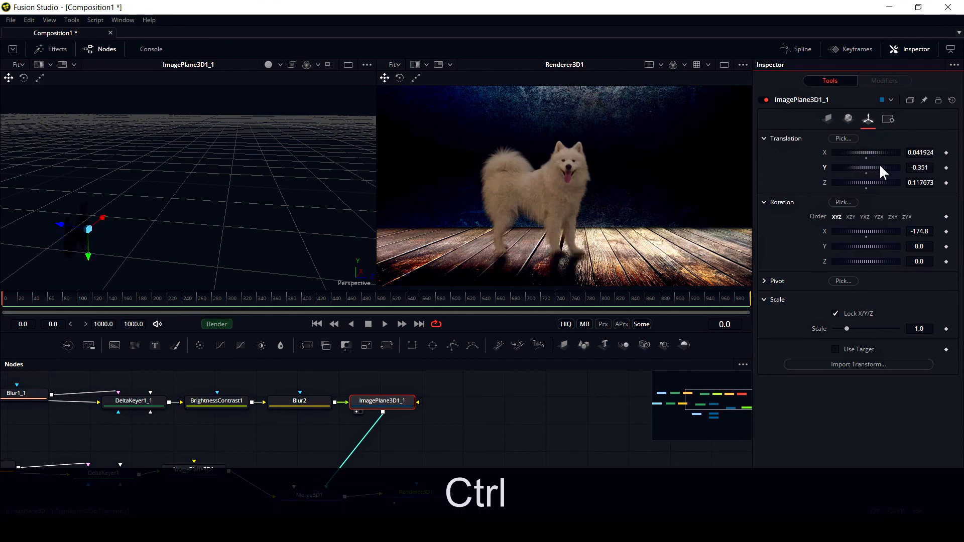